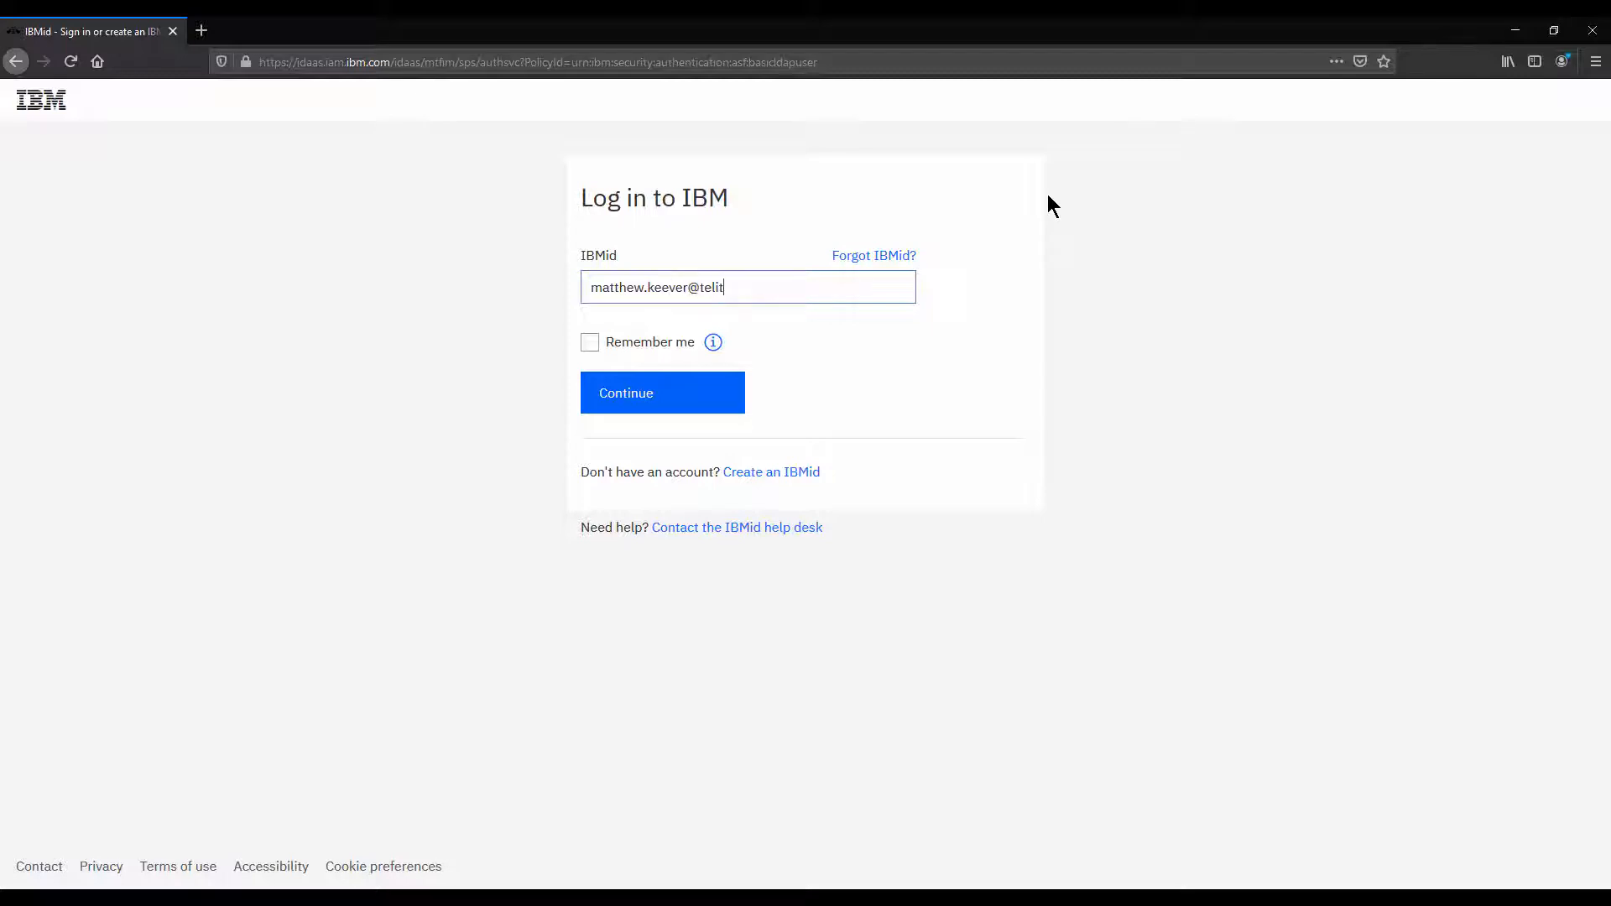
Log in with the account's IBMid and password, decline saving the password, and select the organization
text(m)
key(Return)
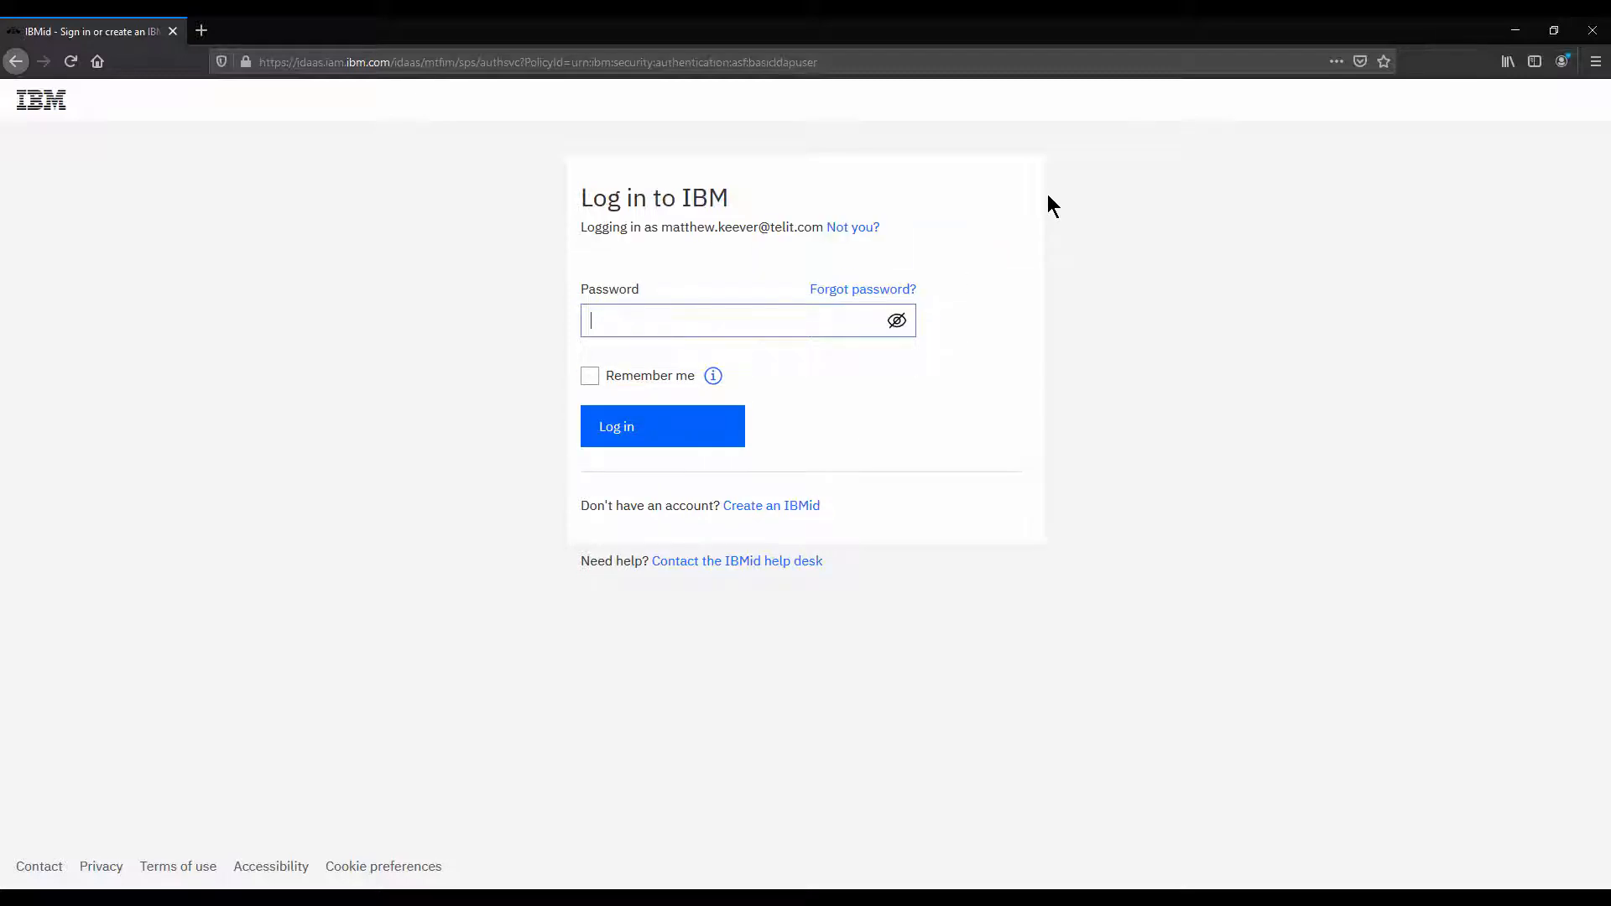
key(Return)
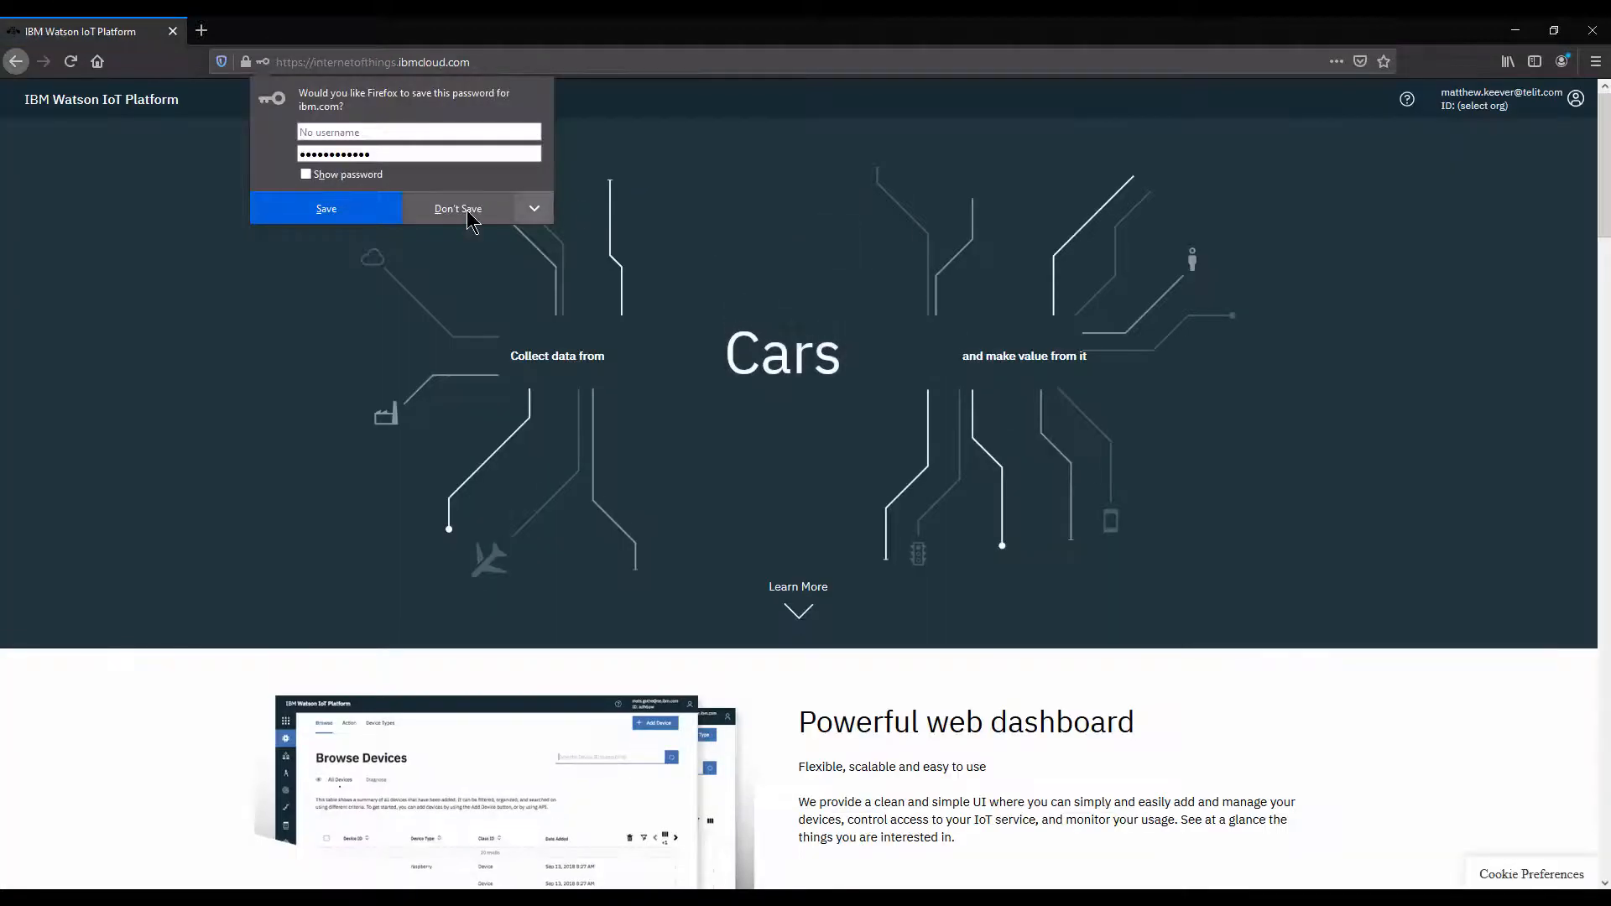
click(460, 209)
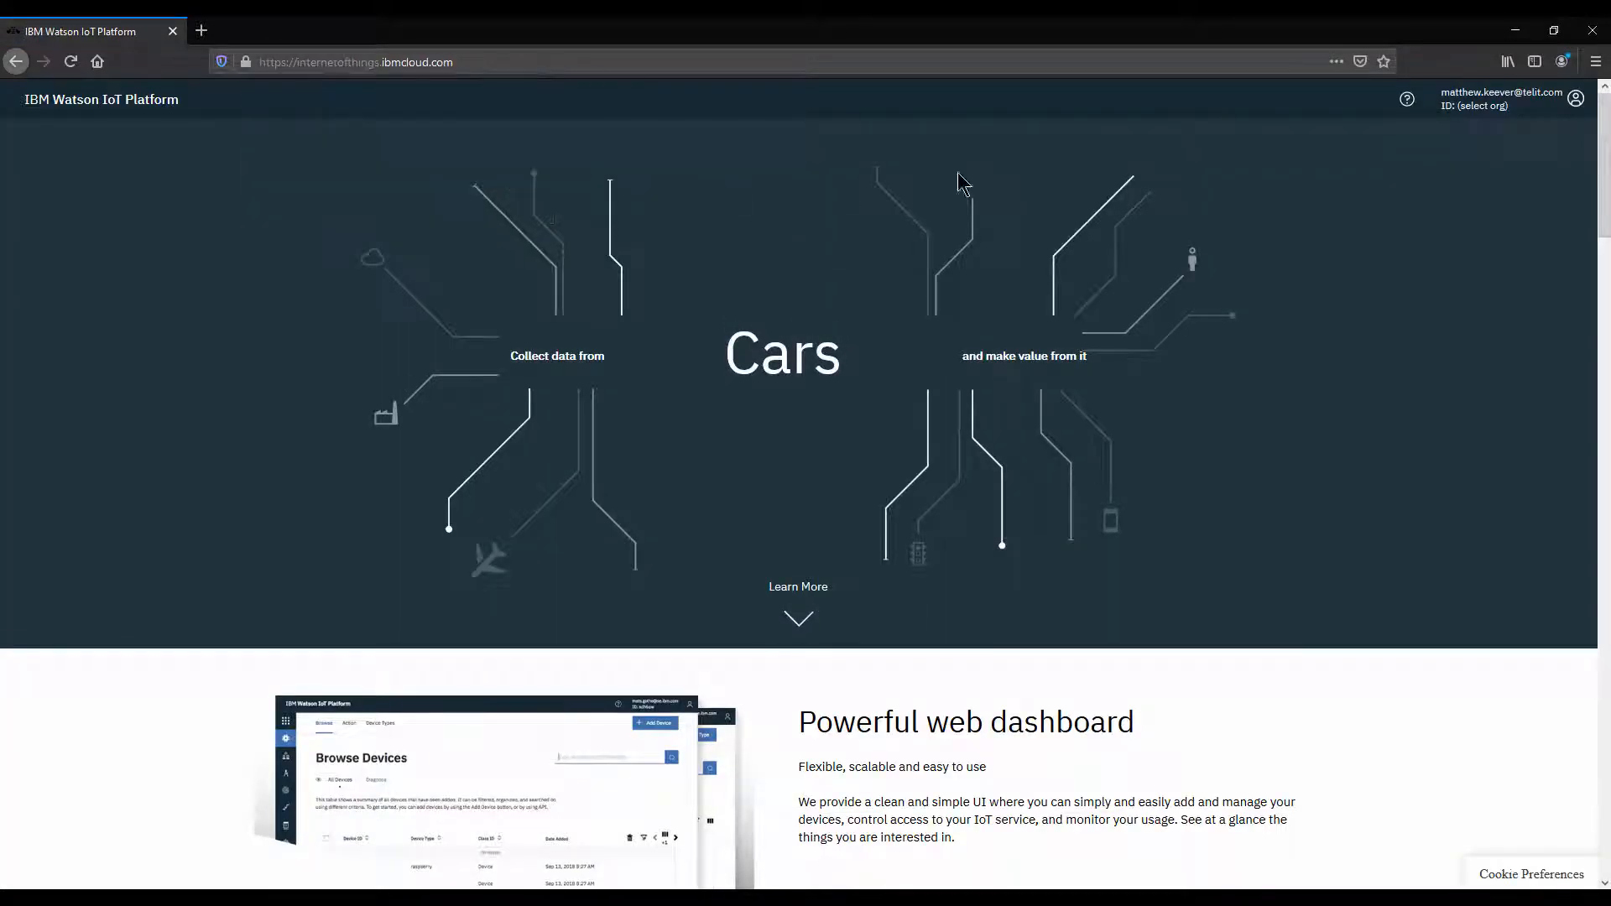
click(1507, 109)
click(1464, 149)
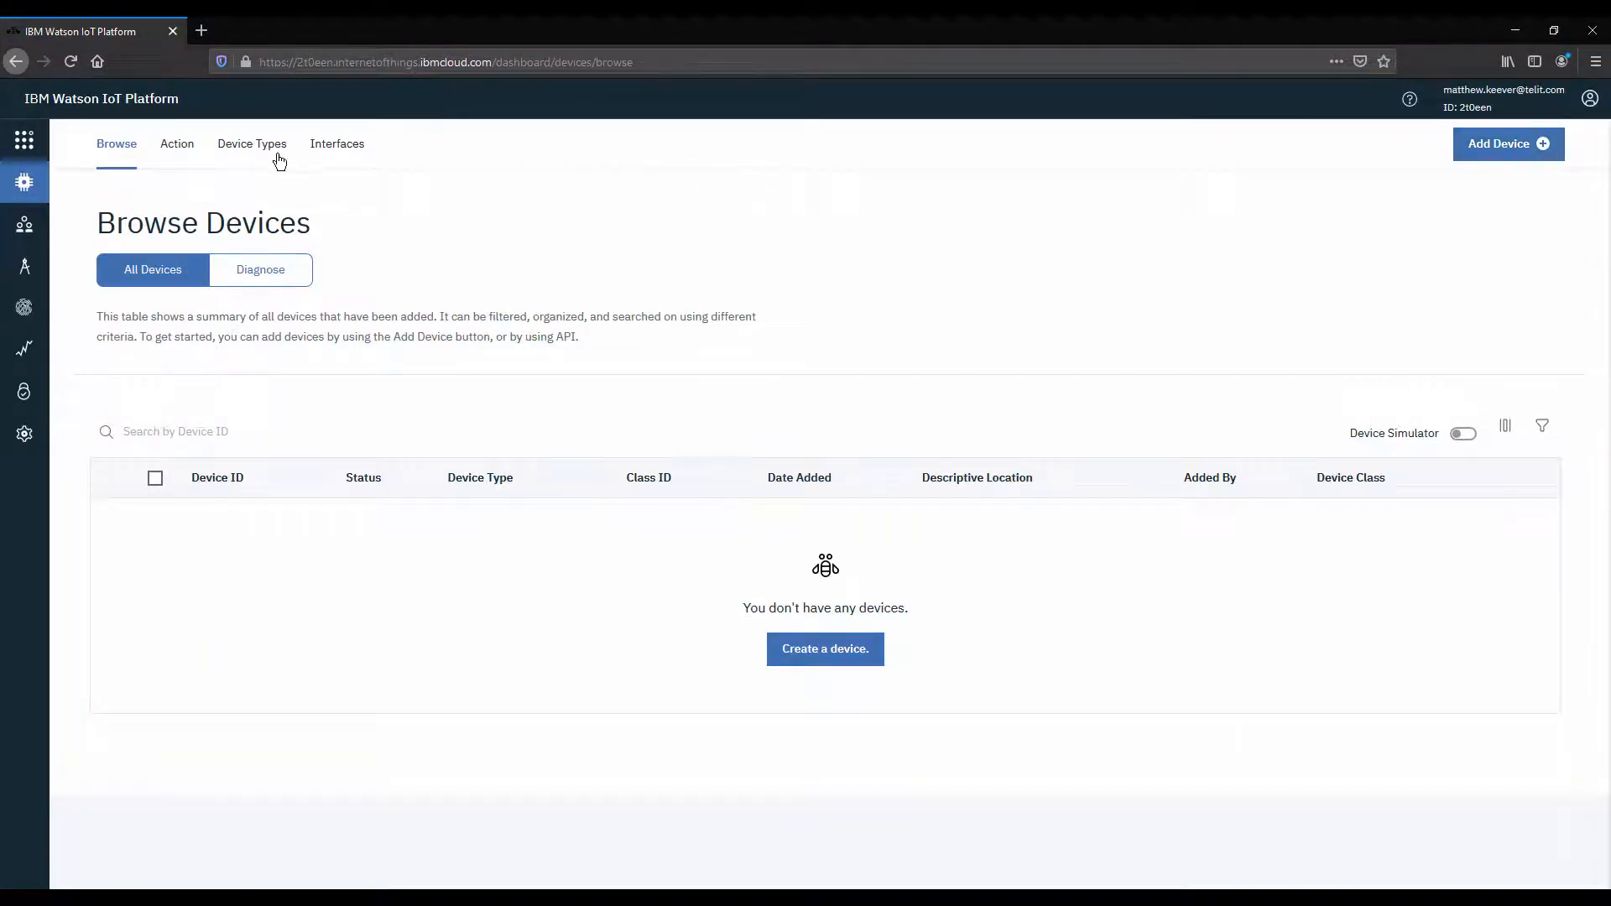
Create a device type of the Gateway kind named Lenovo_IoT_Nano, leaving its description empty
click(279, 160)
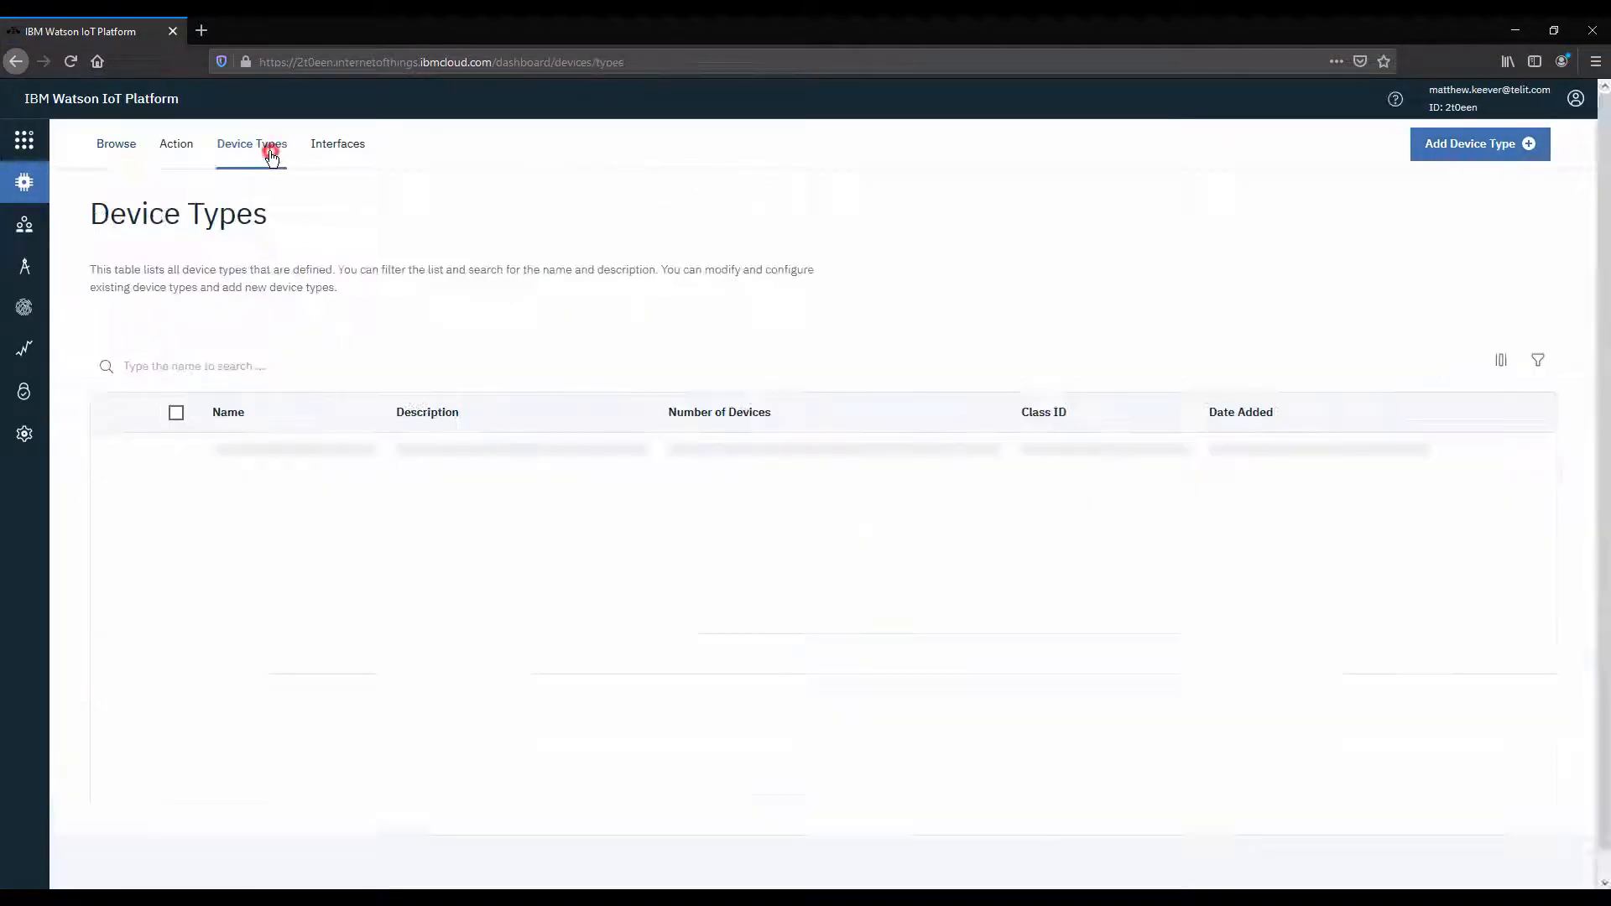
click(817, 585)
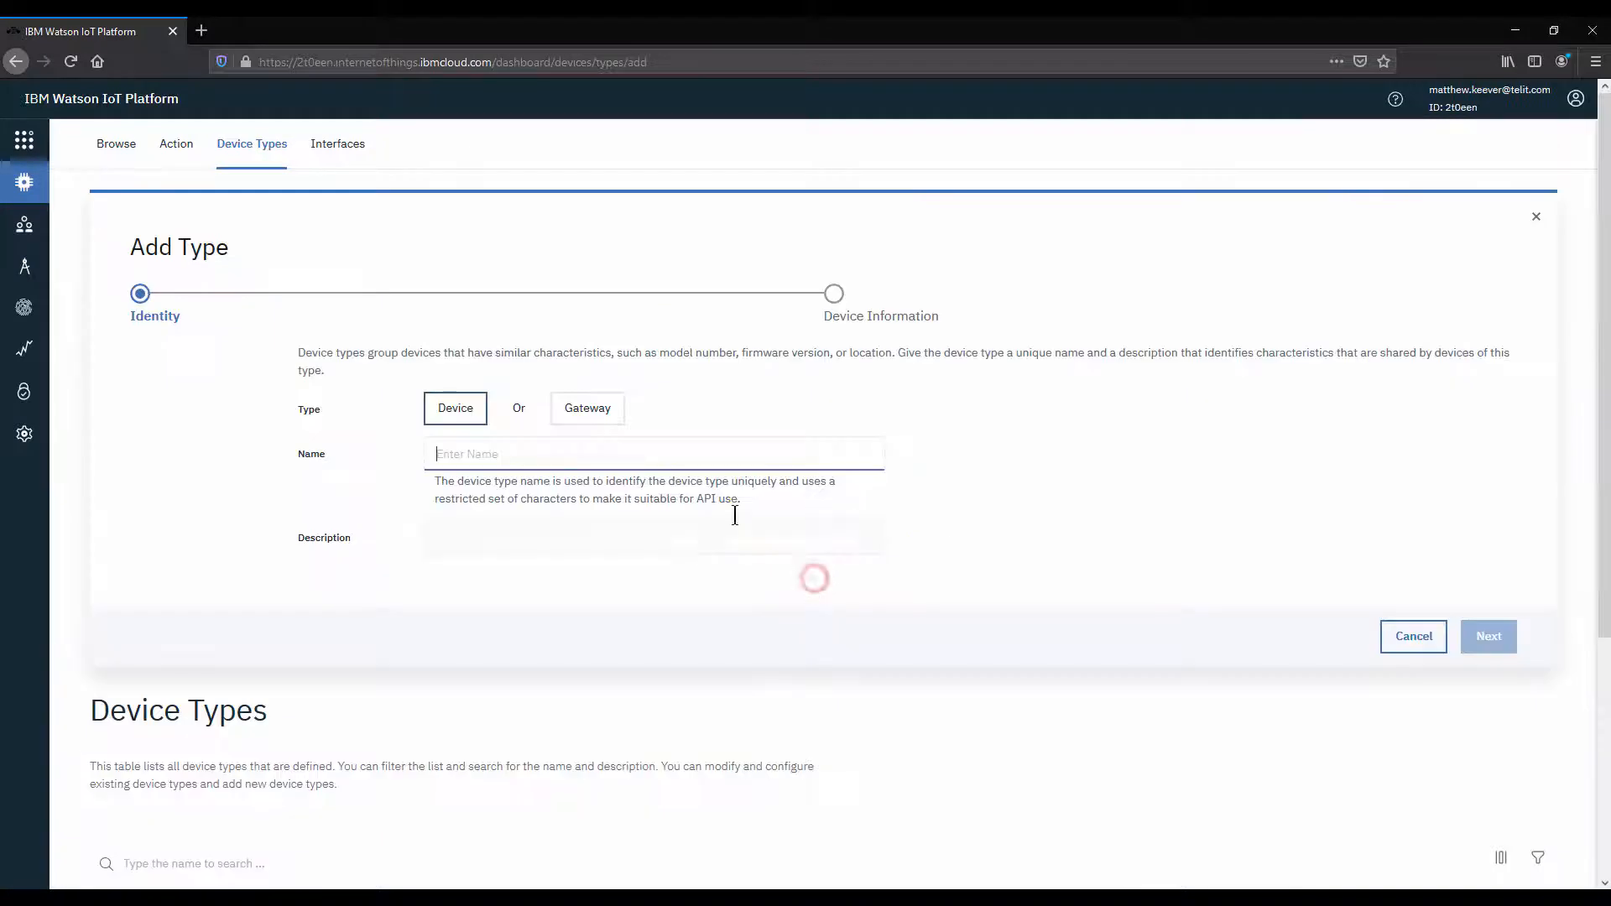
click(581, 421)
click(582, 443)
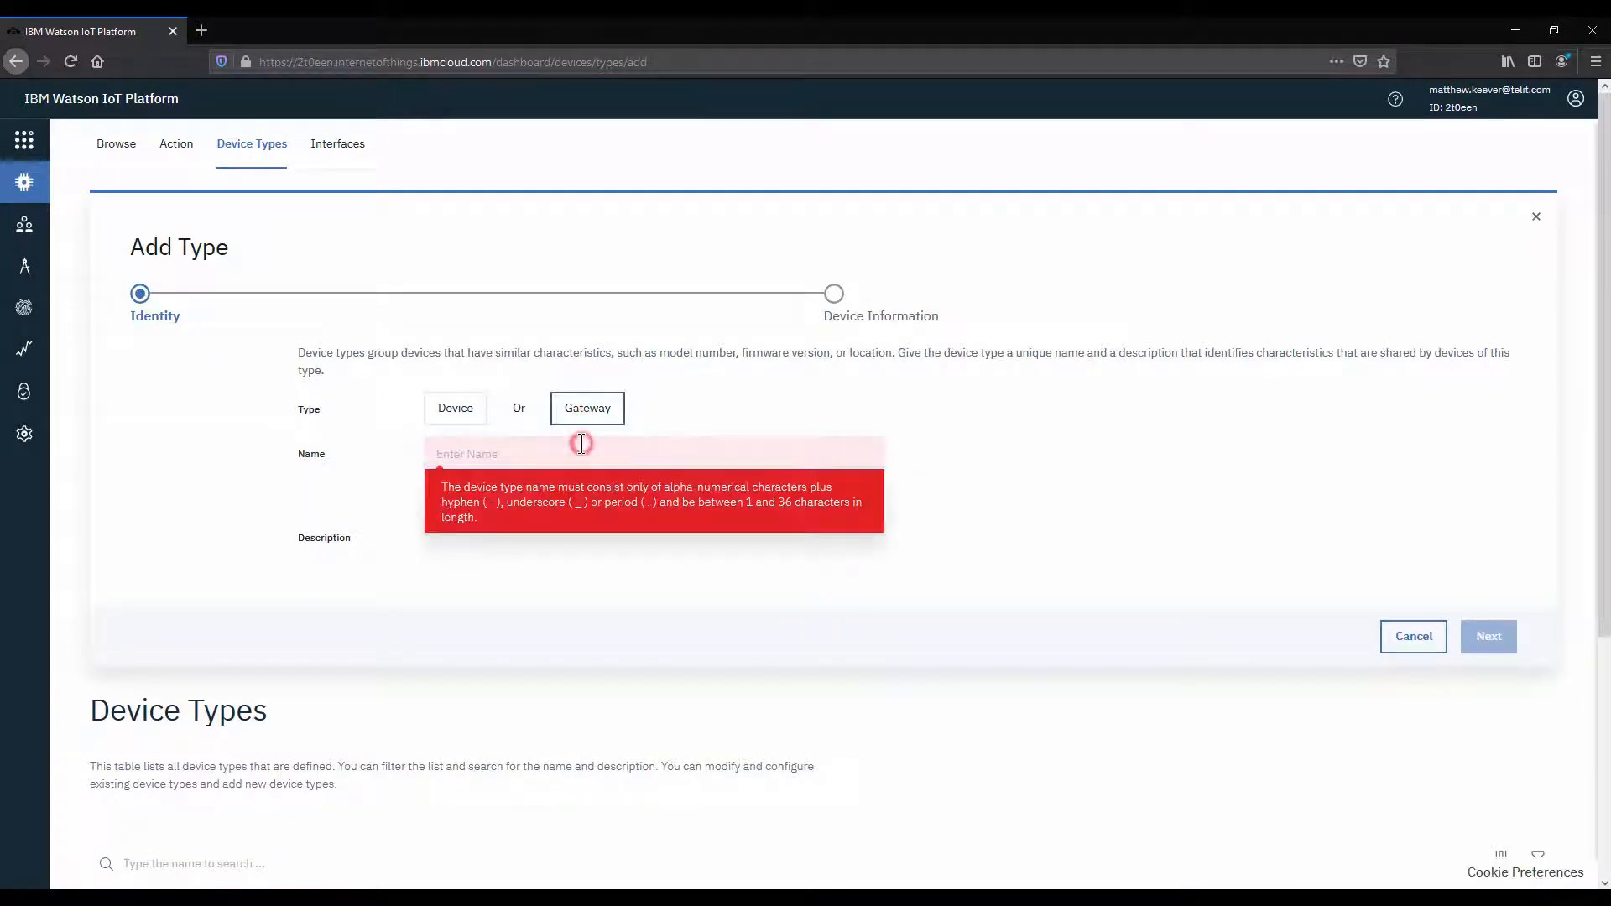
text(Lenovo_IoT_Nano)
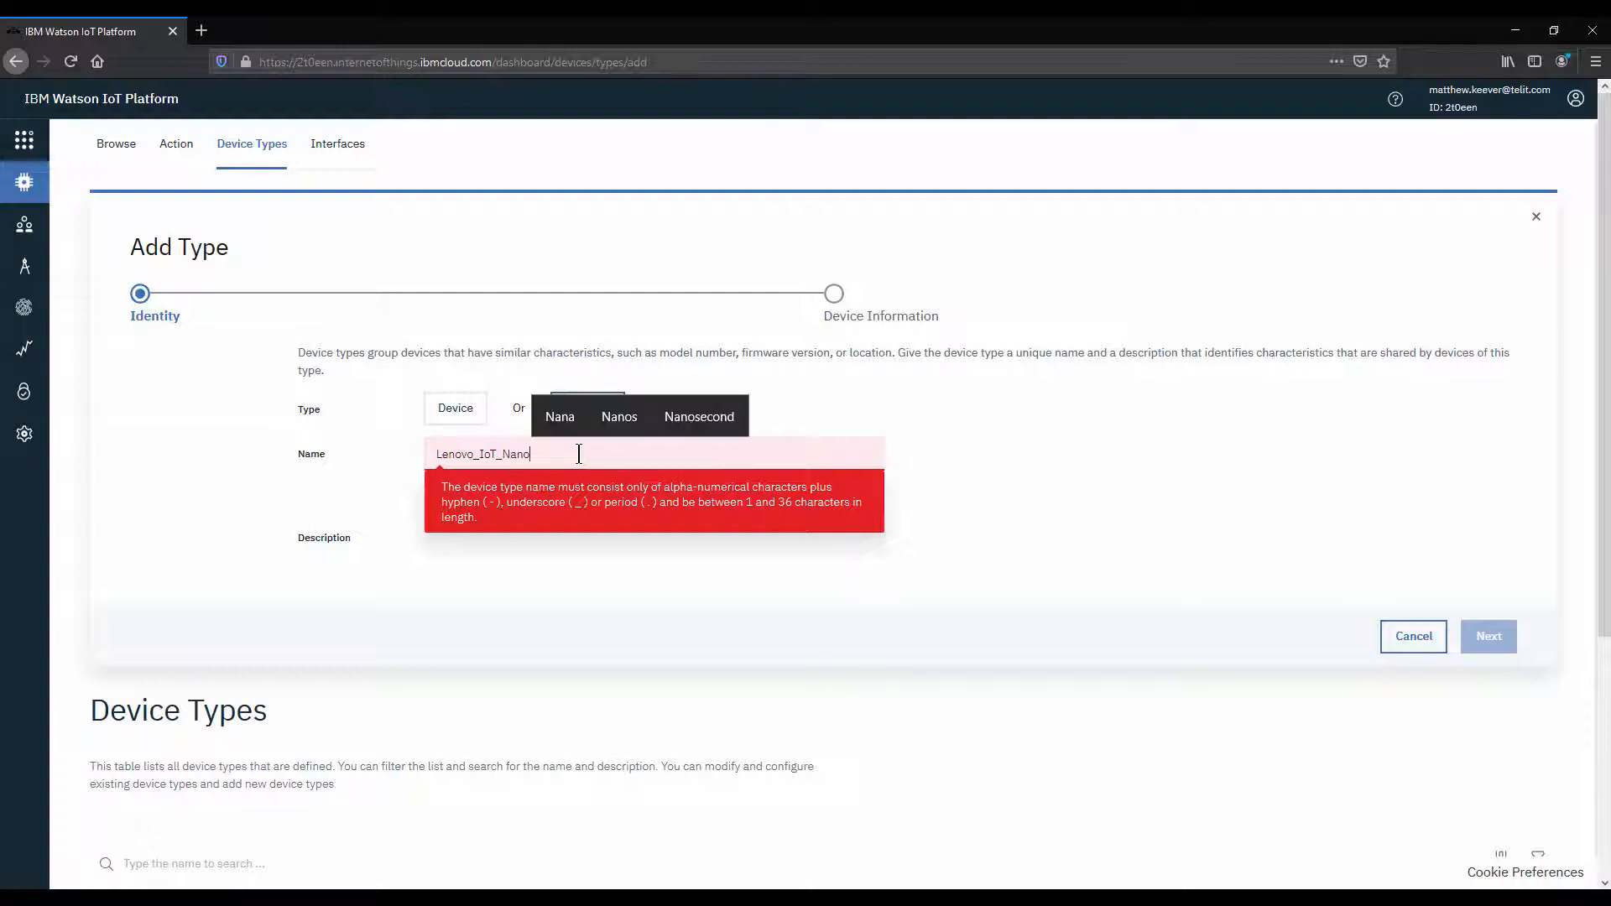
click(618, 544)
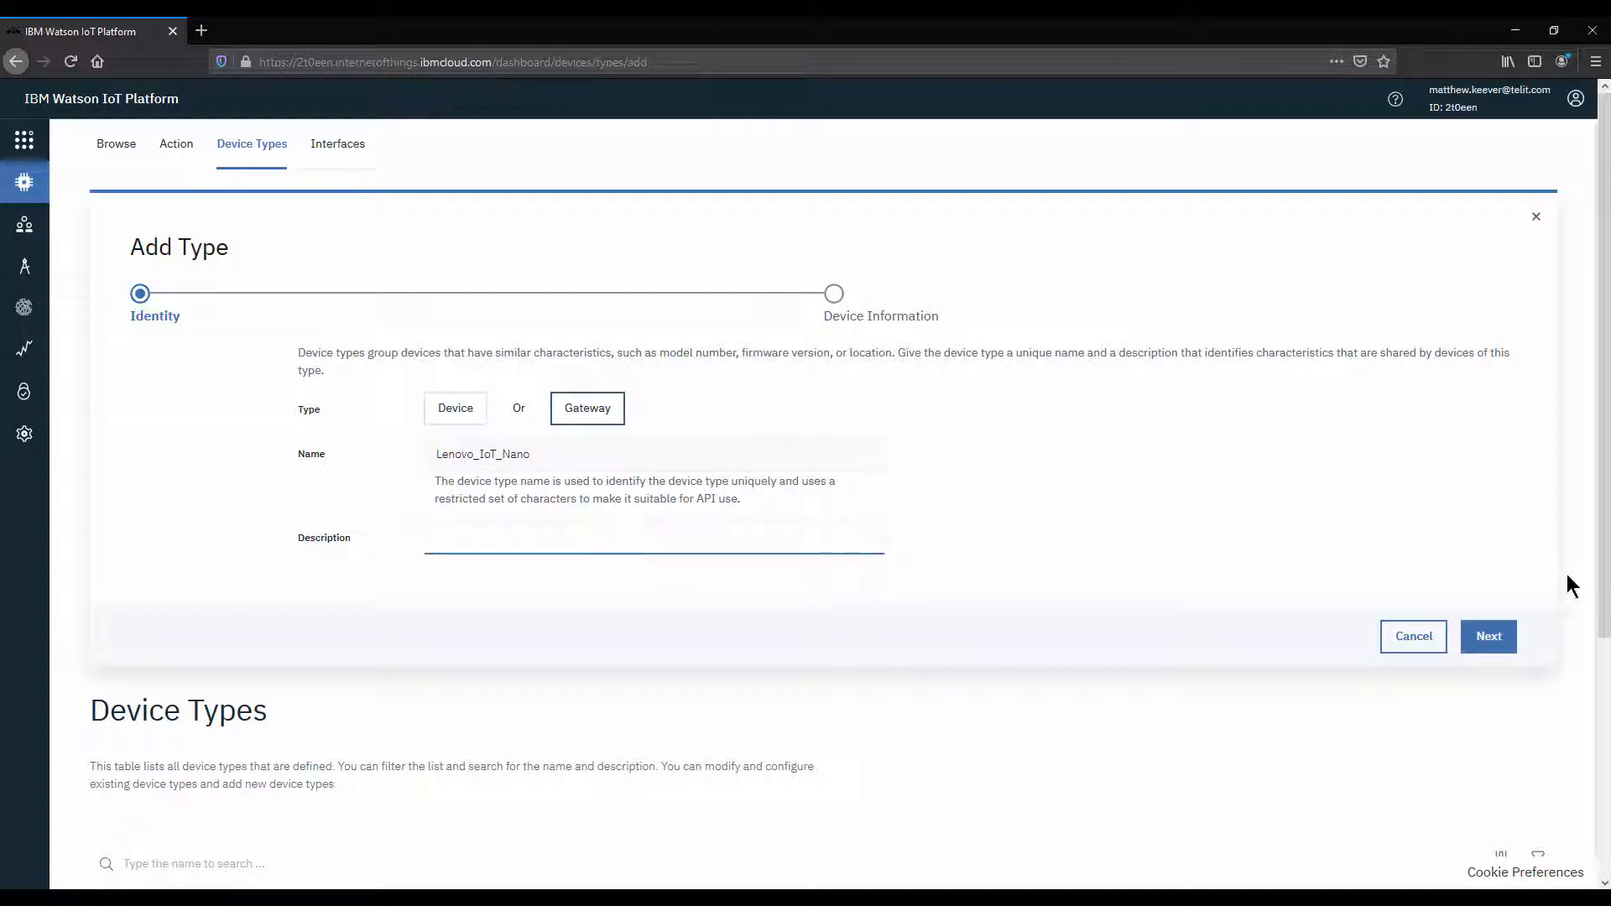
click(1506, 634)
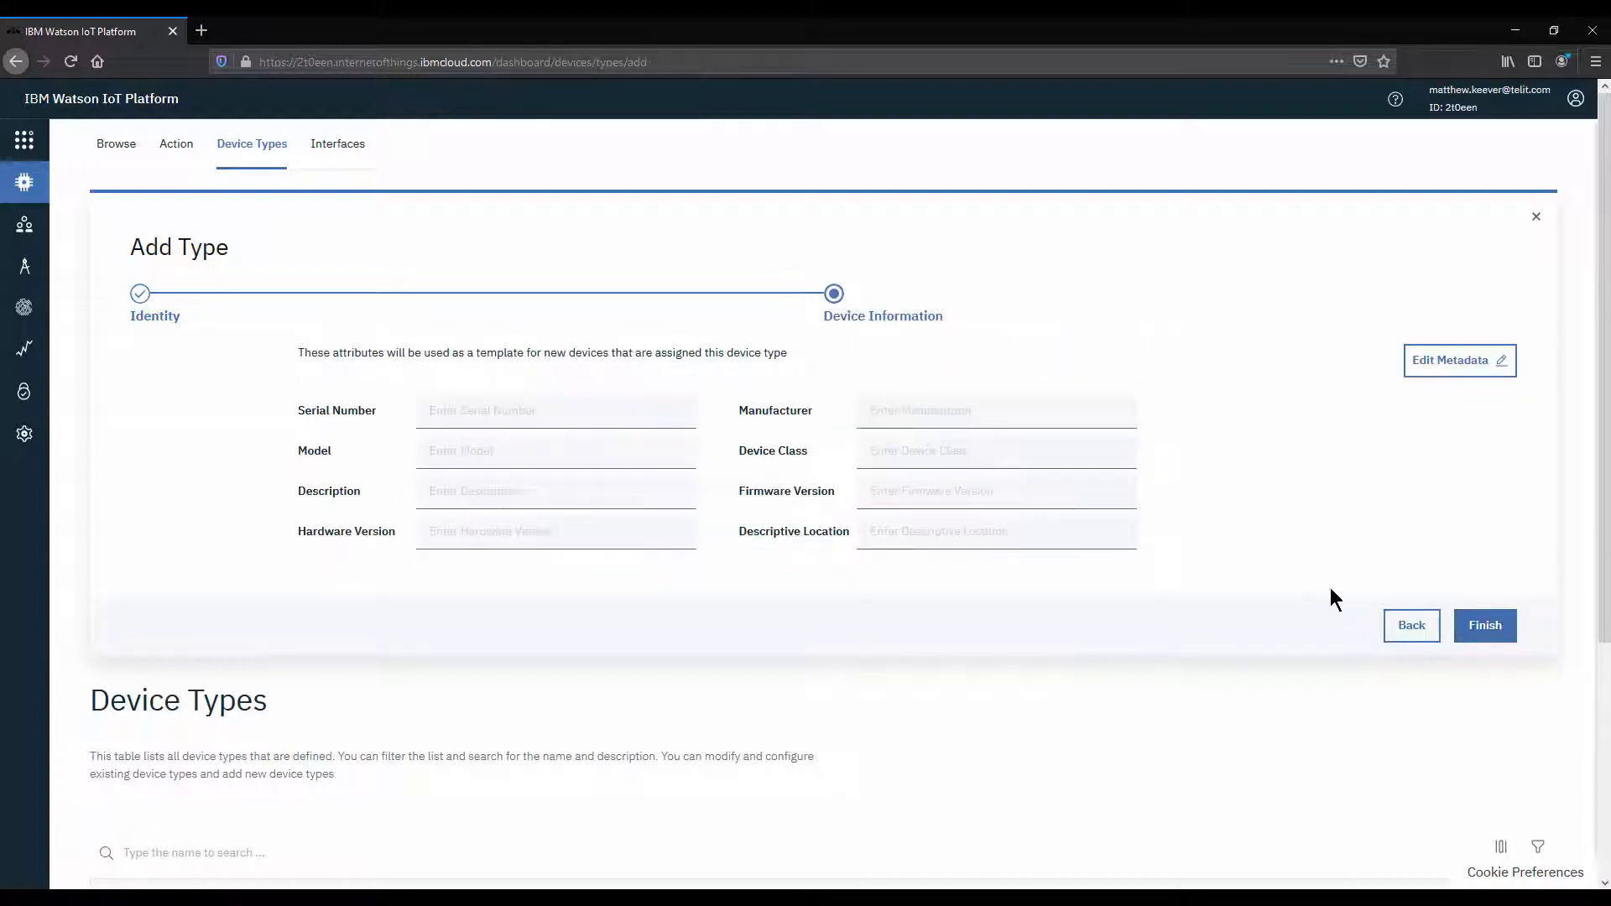
Set the device type's manufacturer to Lenovo and its model to M90n-1, and finish adding the type
click(911, 400)
text(Lenovo)
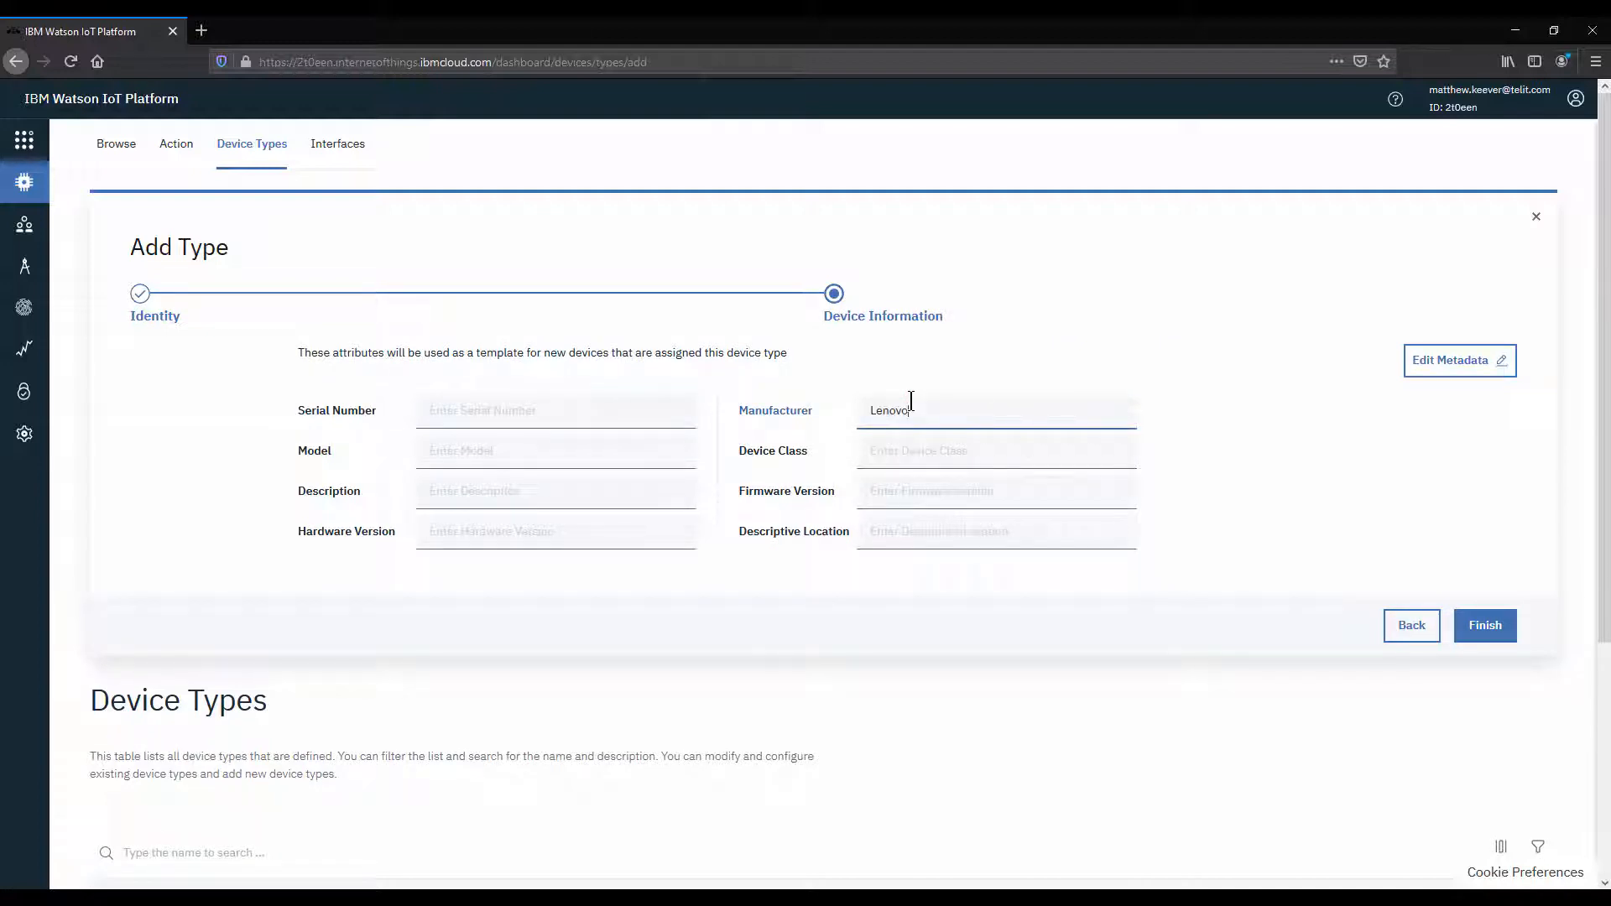
click(642, 451)
text(M90n-1)
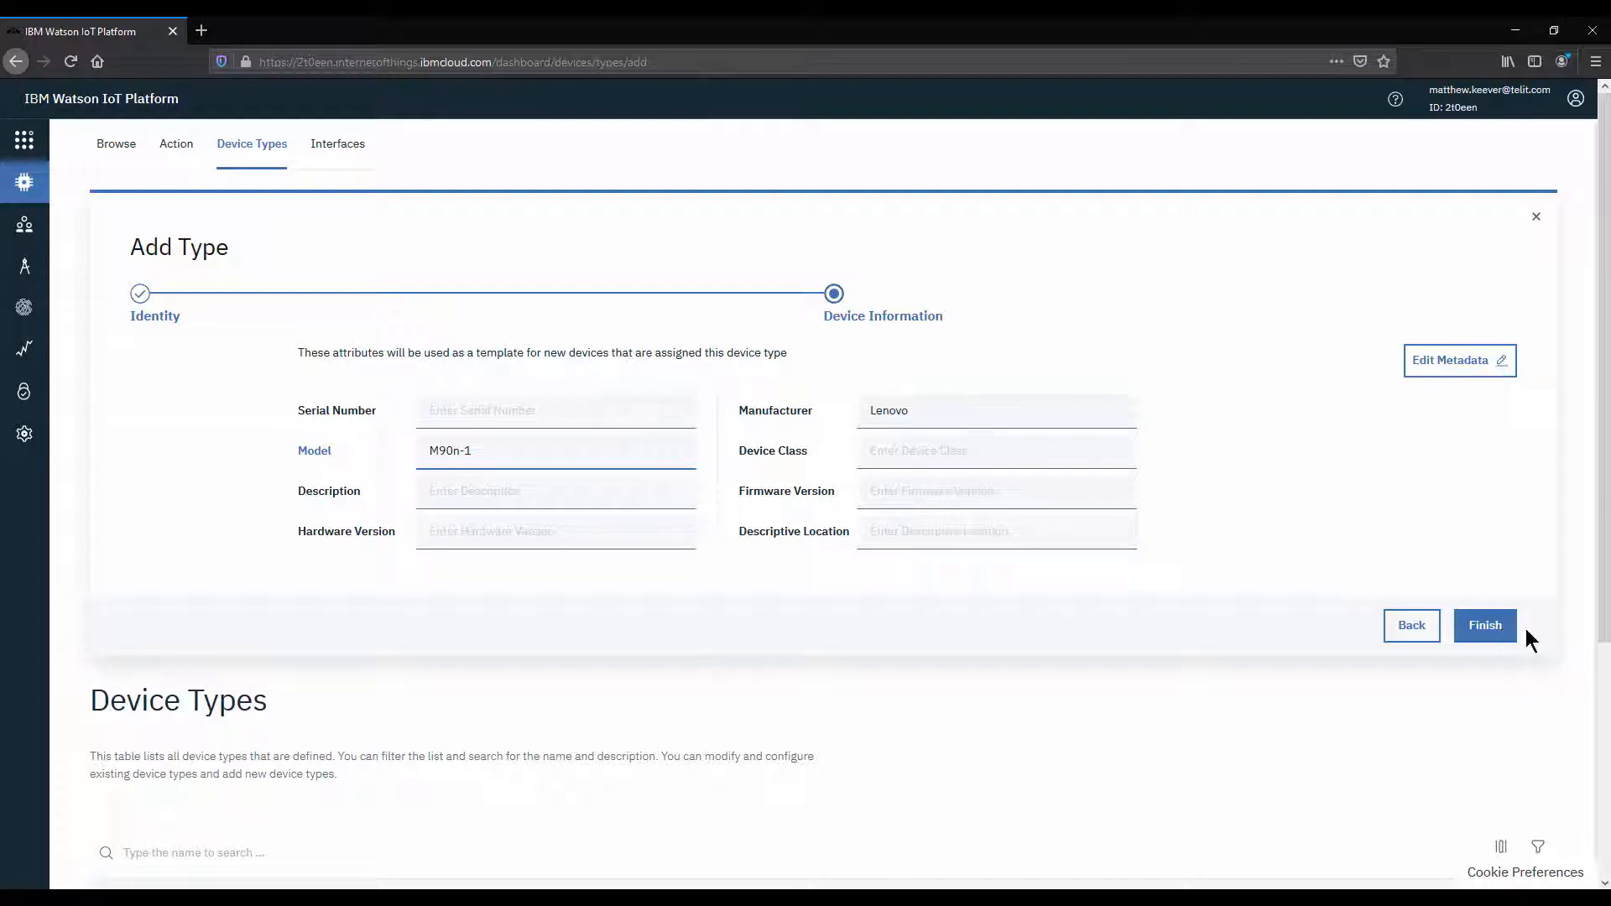
click(1498, 627)
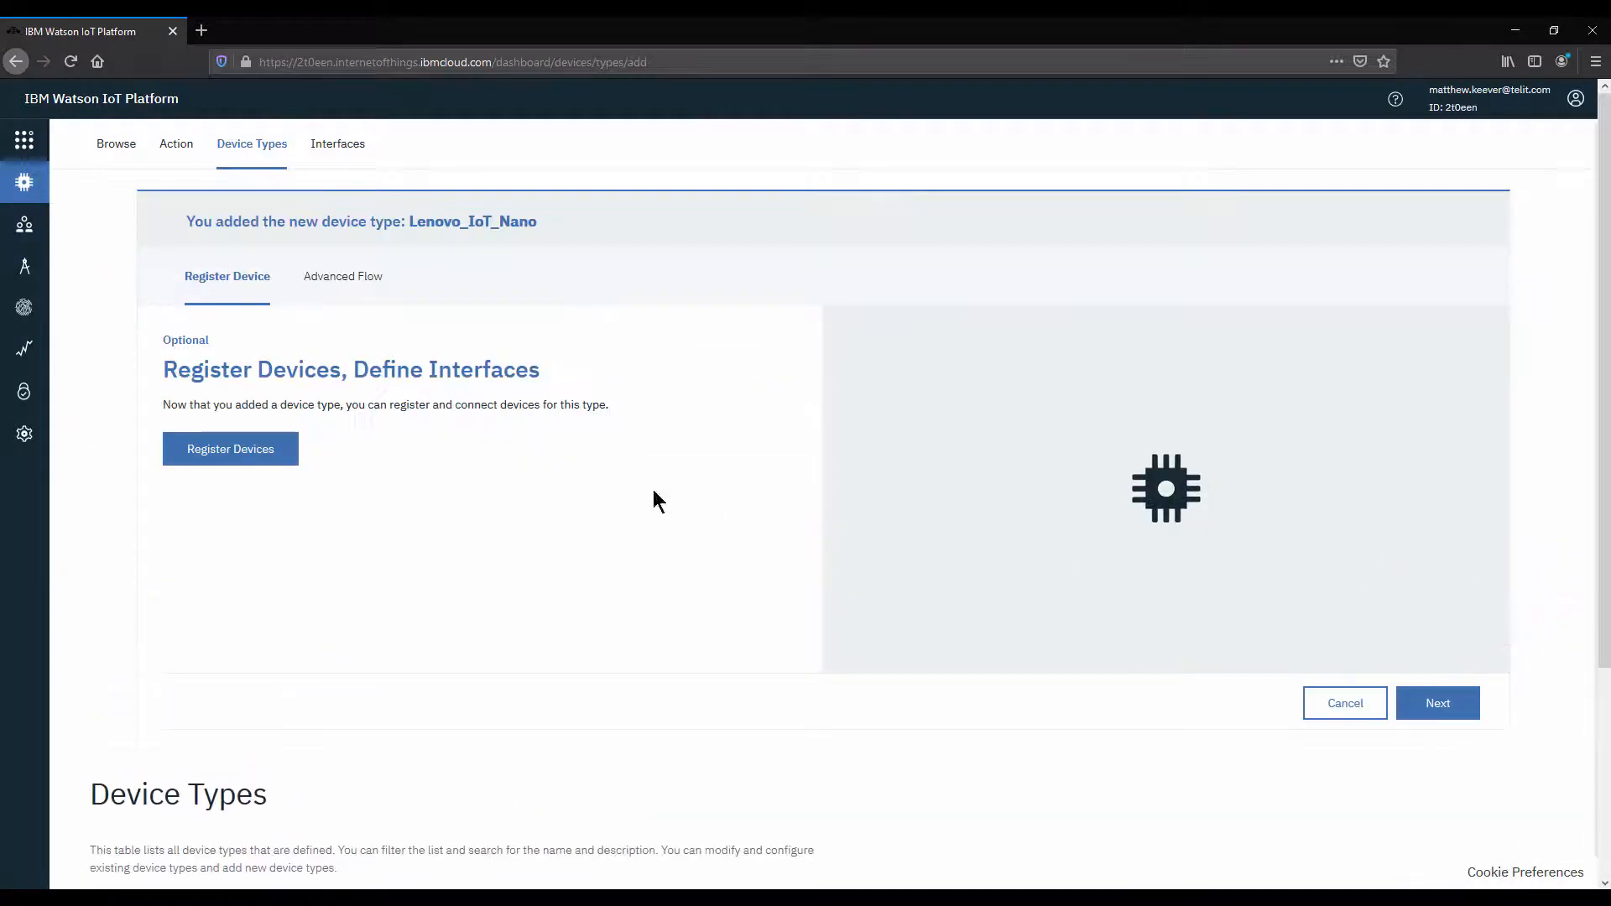
Start registering a device of the Lenovo_IoT_Nano type and place the browser side by side with deviceWISE Workbench
click(264, 450)
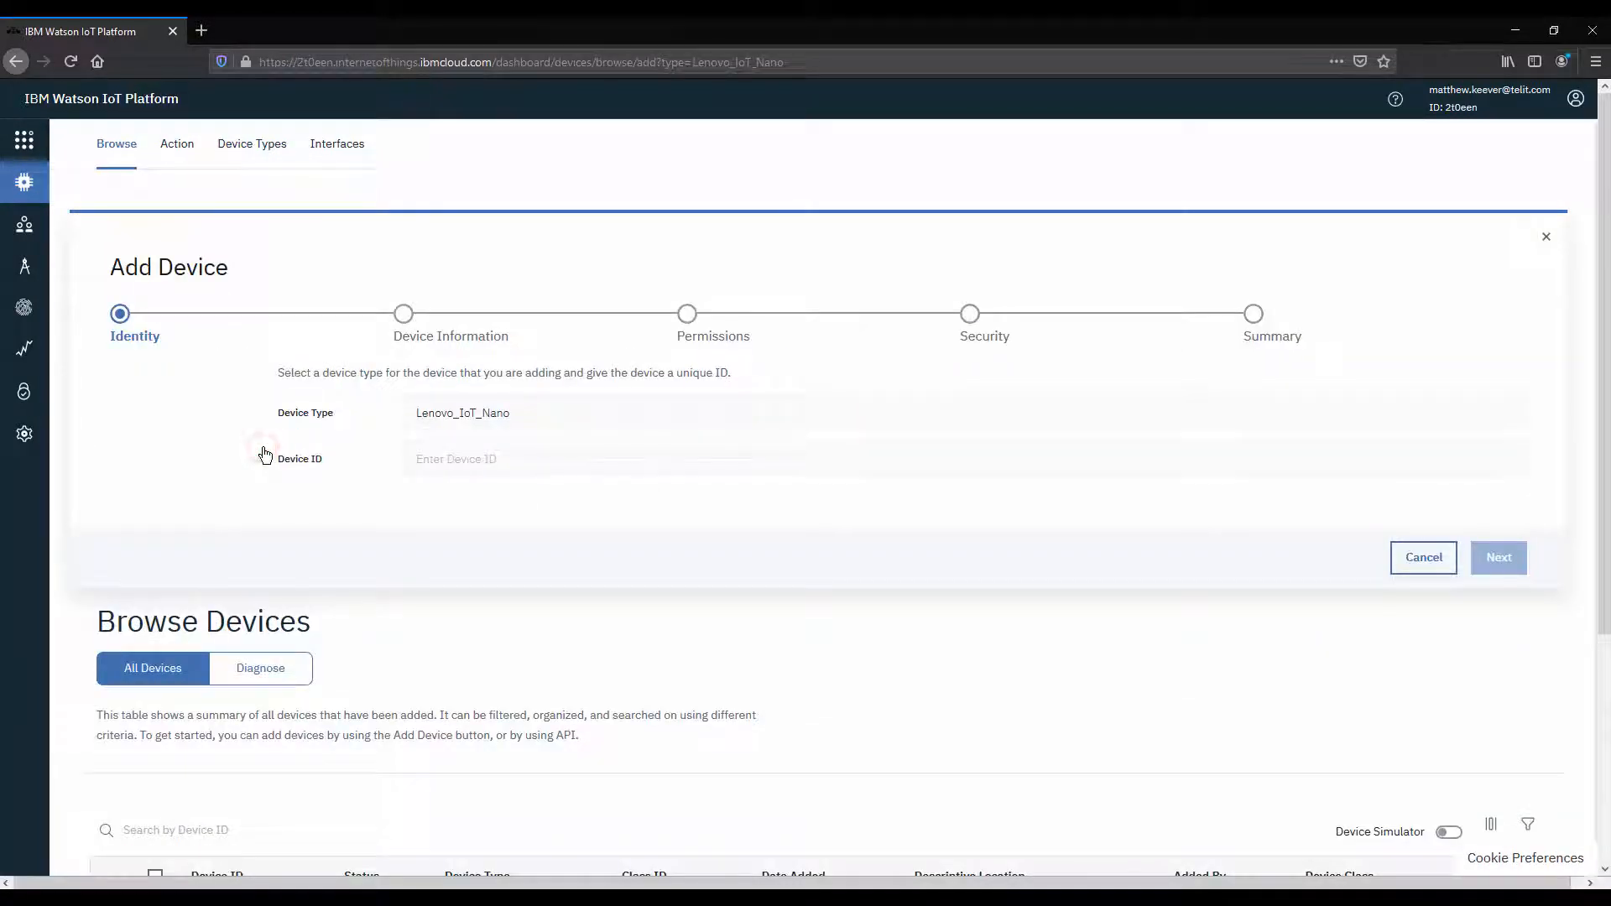
drag(537, 38, 1610, 252)
click(486, 340)
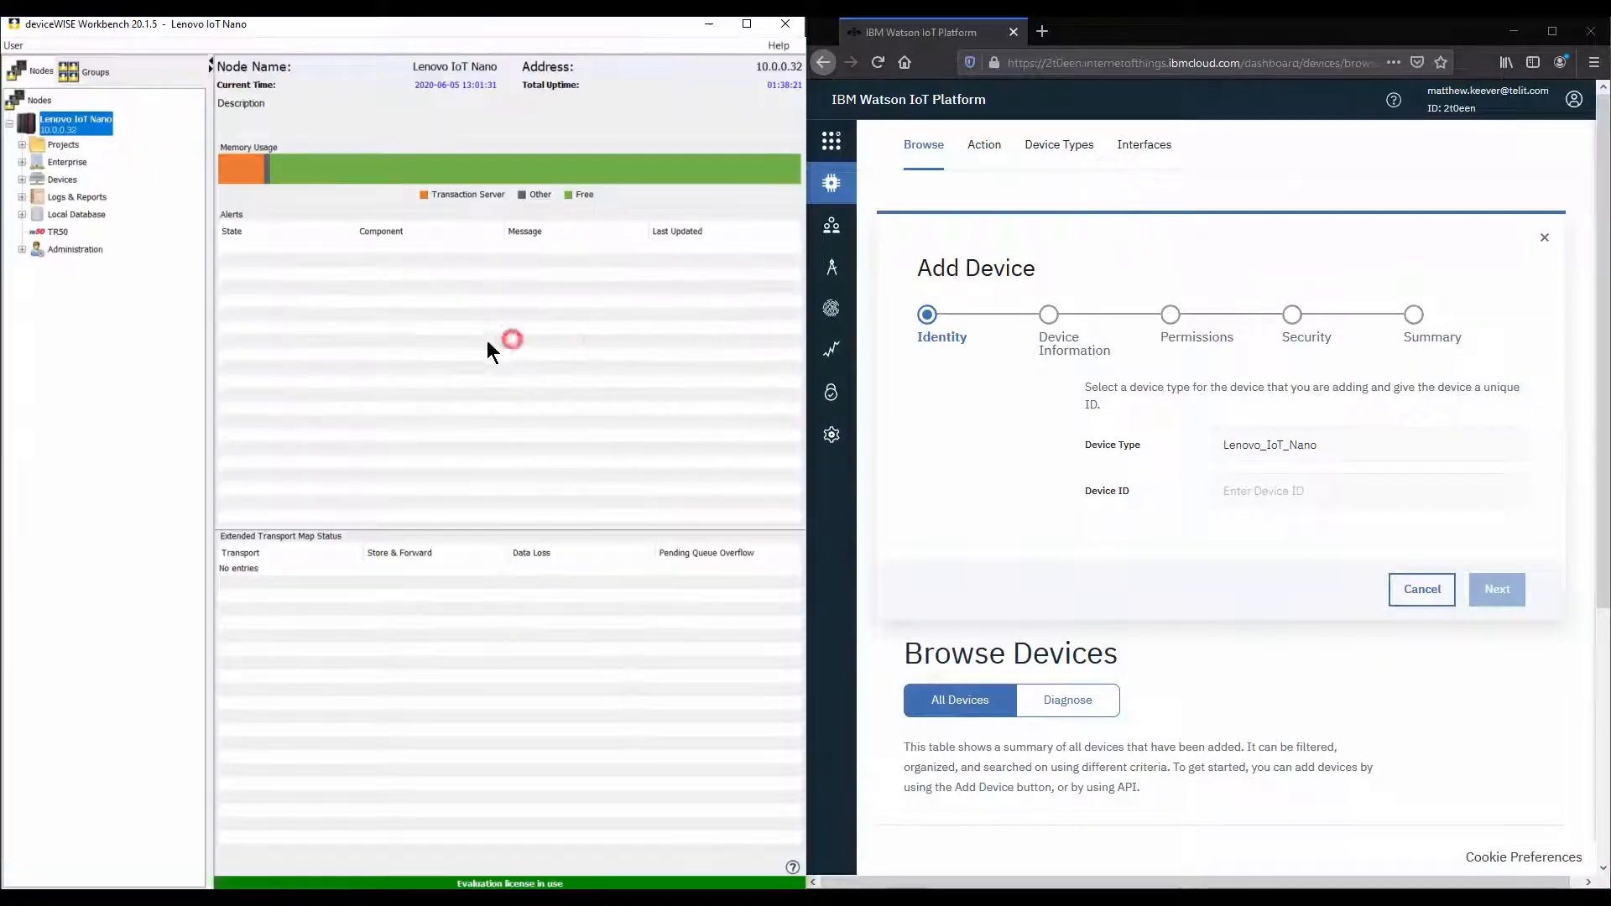
Copy the first MAC address from the Lenovo IoT Nano node's administration details in deviceWISE Workbench and use it as the new device's ID
click(53, 248)
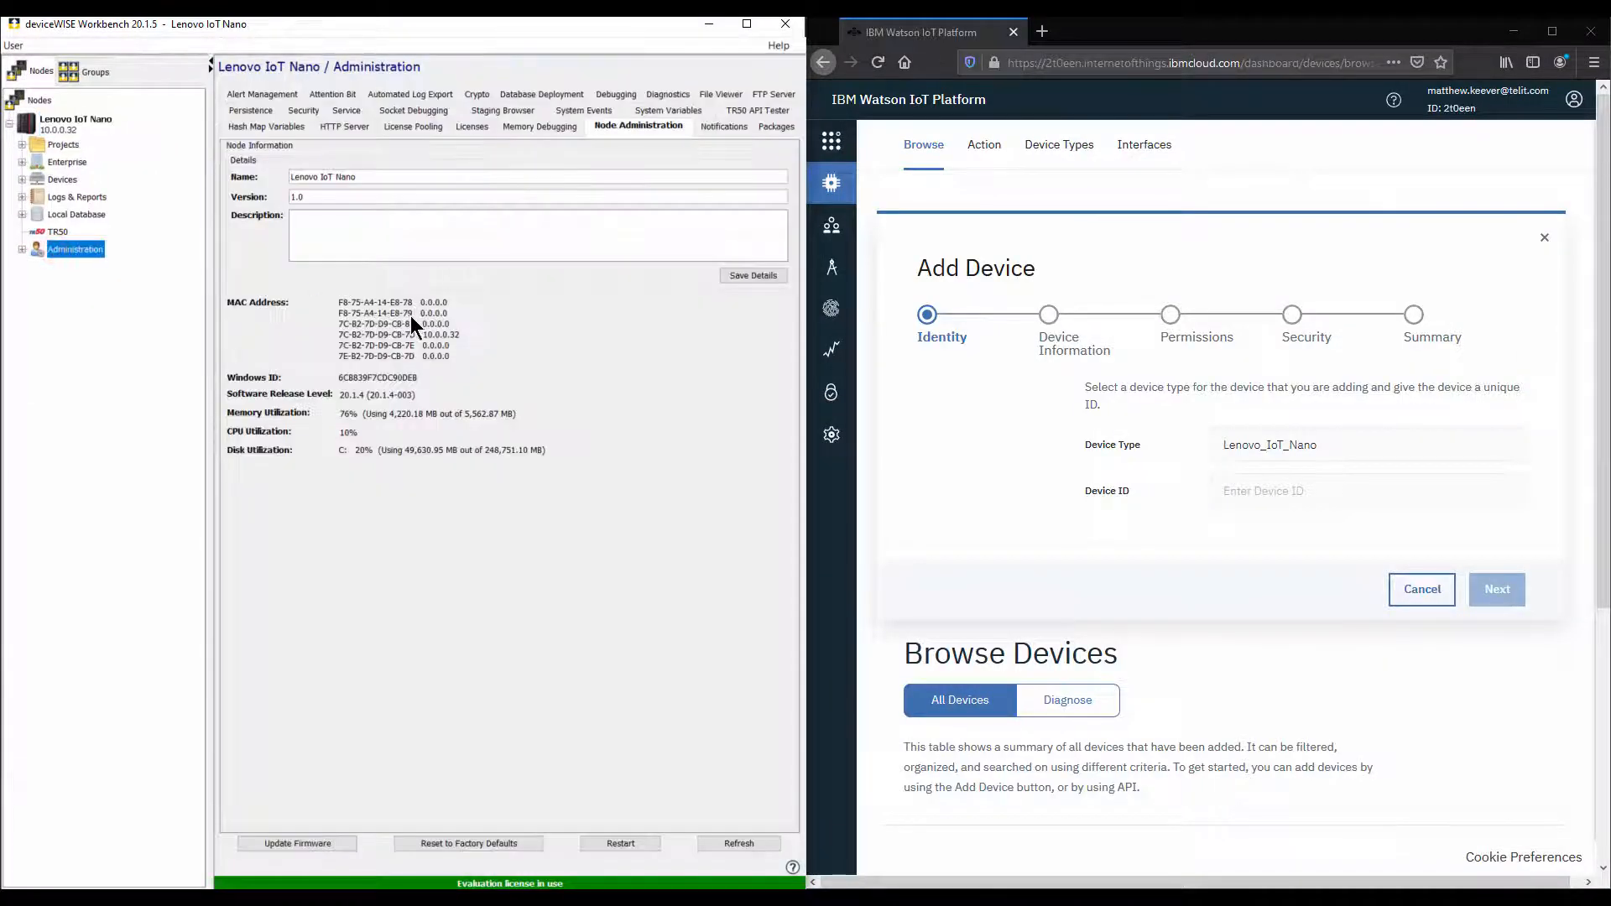
drag(413, 303, 341, 306)
key(ctrl+c)
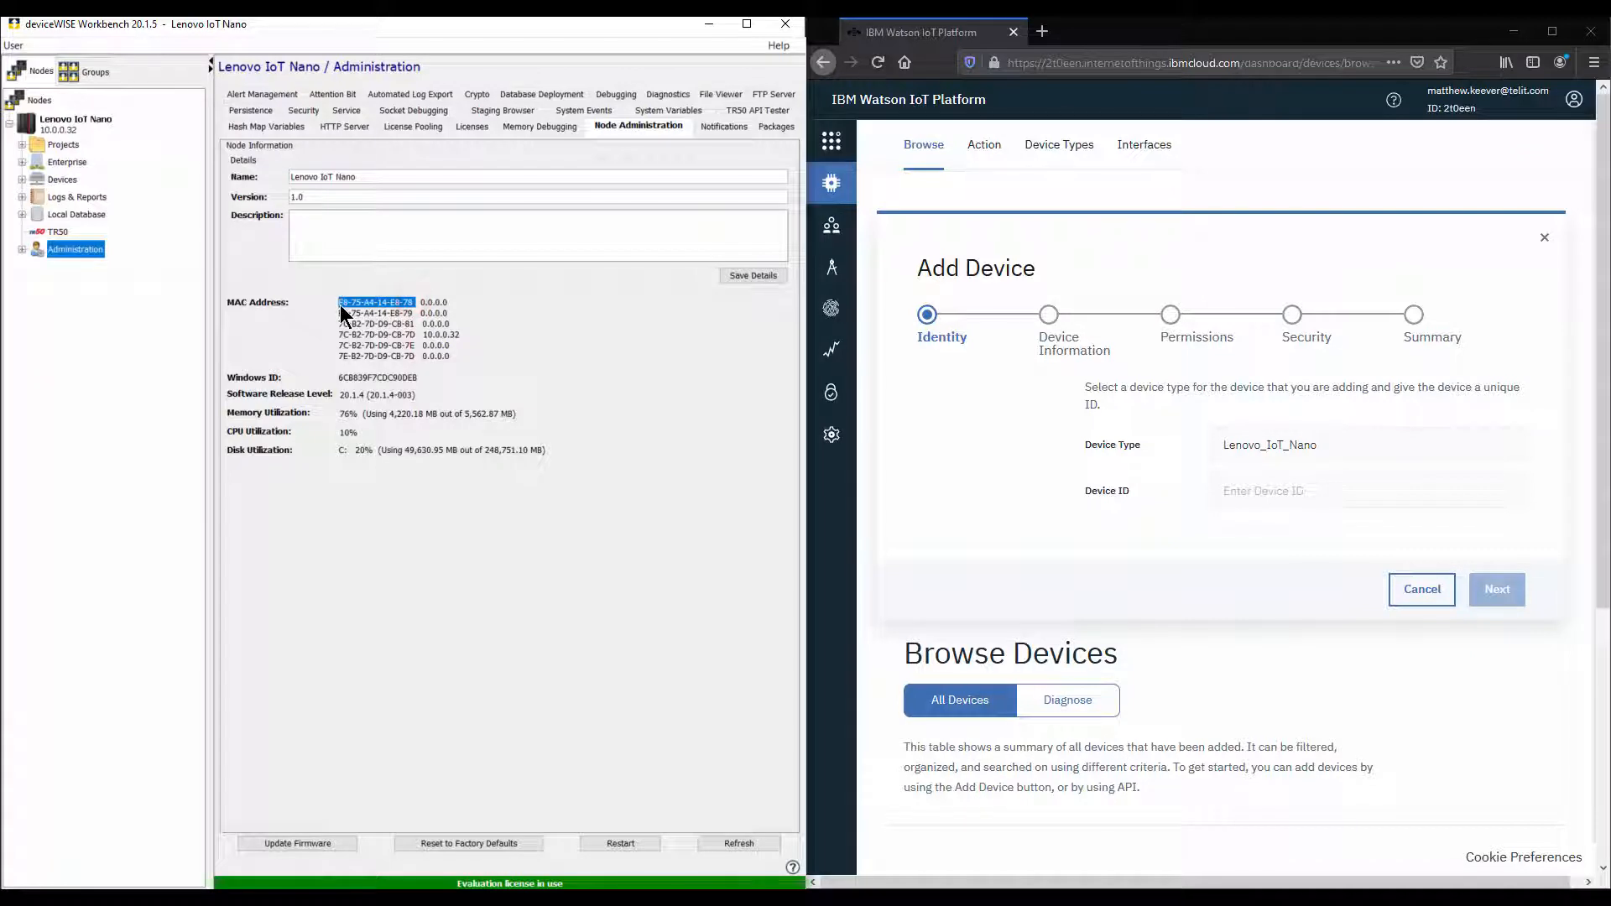
click(1246, 495)
key(ctrl+v)
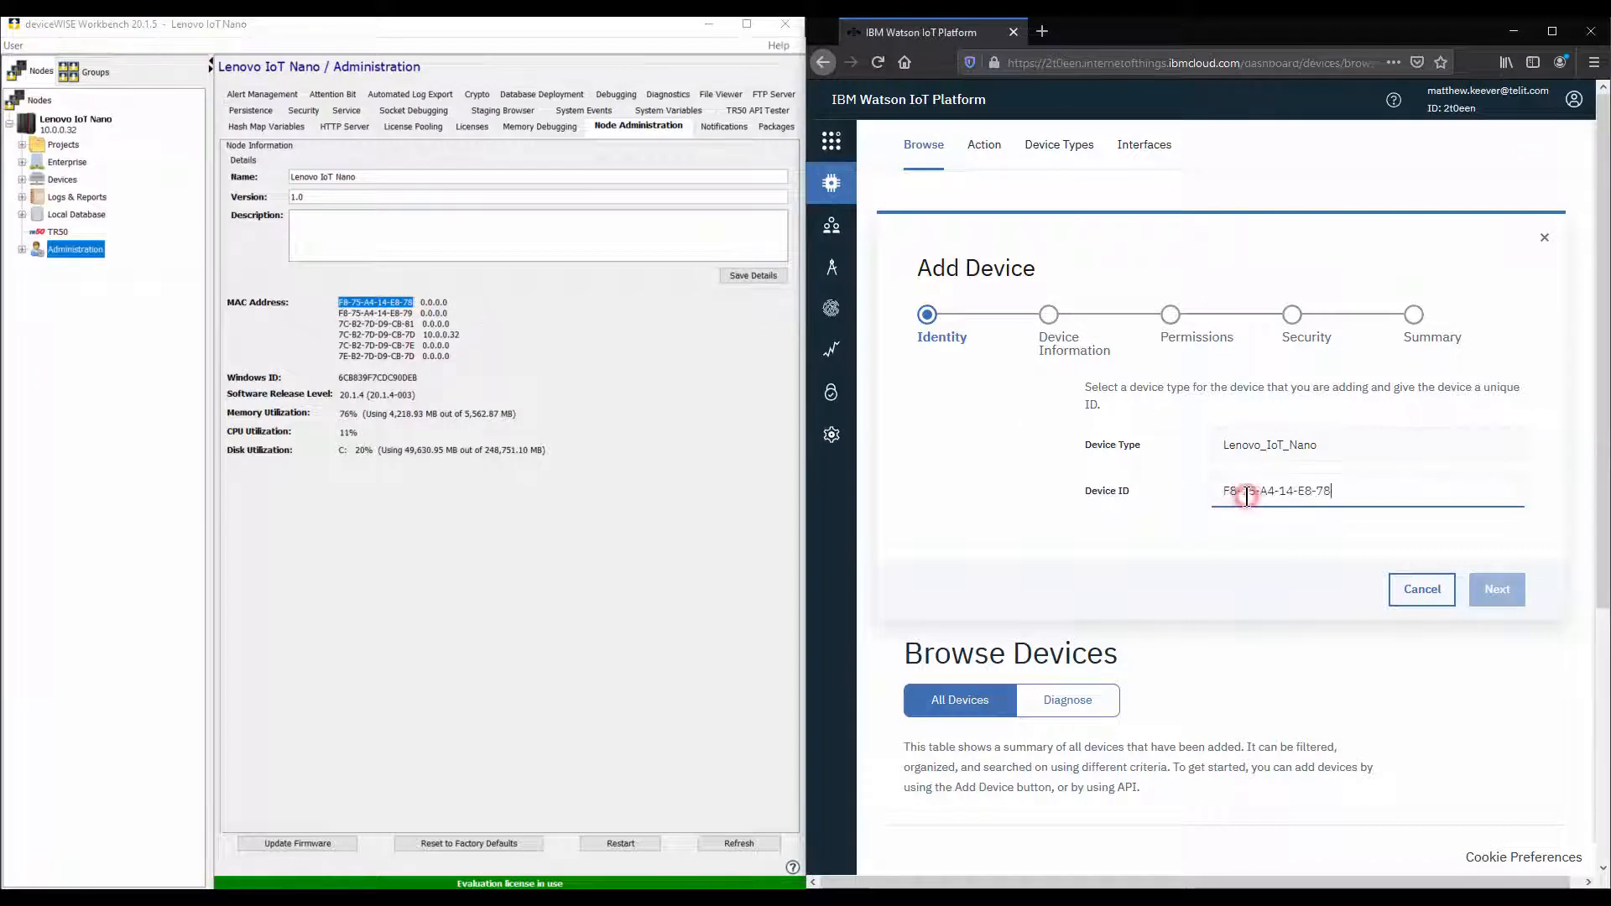
click(1497, 589)
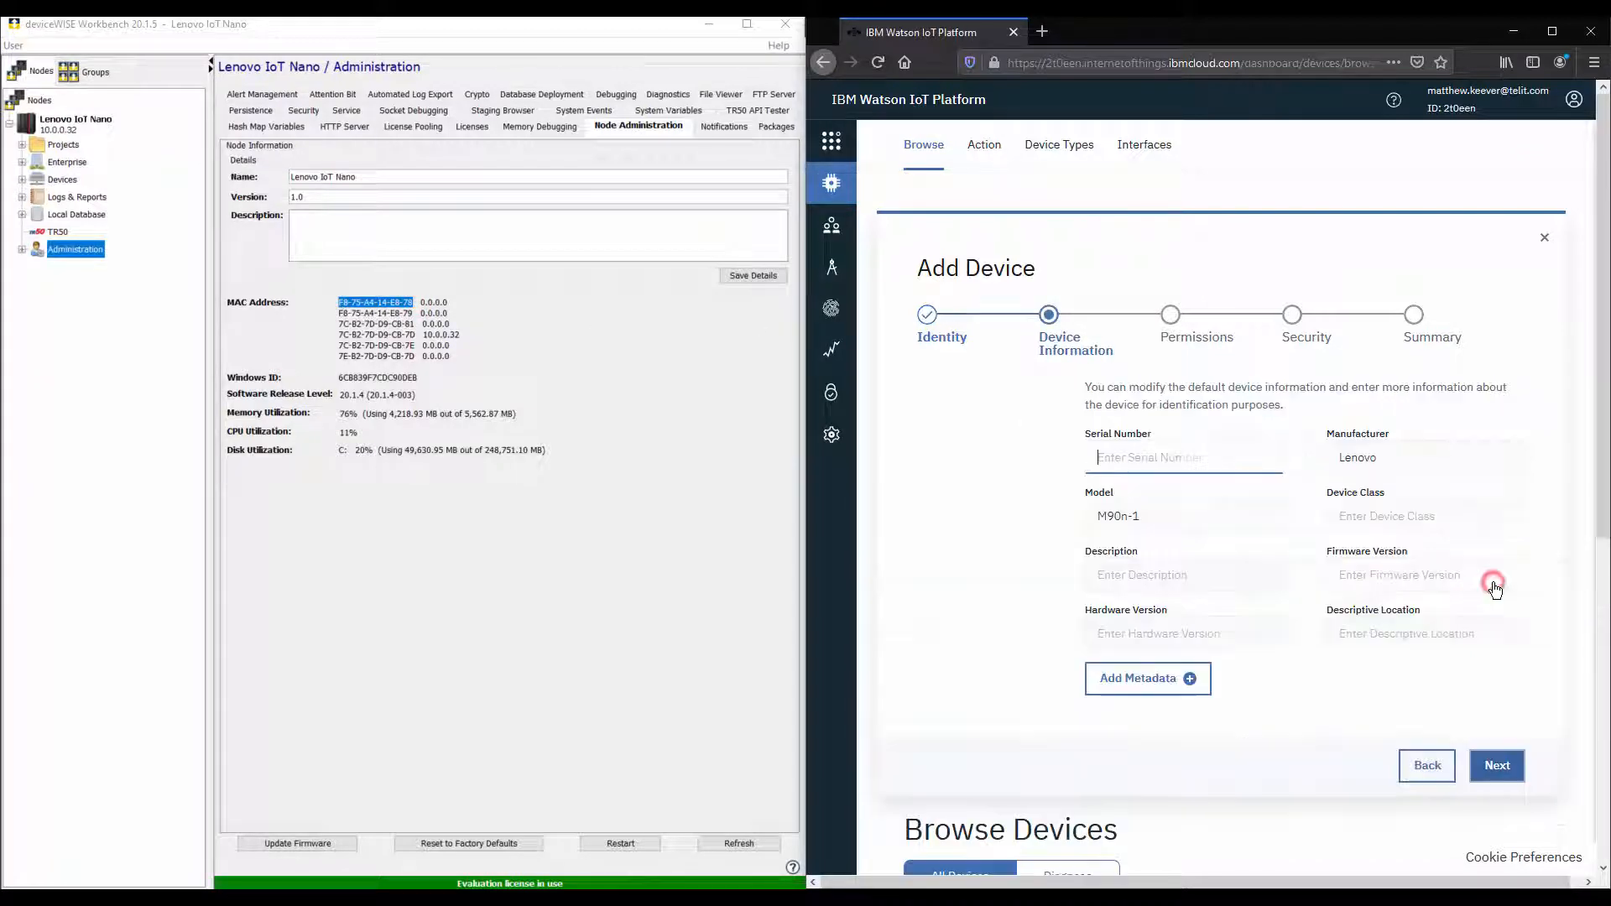
Set the device's serial number to MJOBREMT and its hardware version to 11AK-0001US, and continue to the permissions
text(MJOBR)
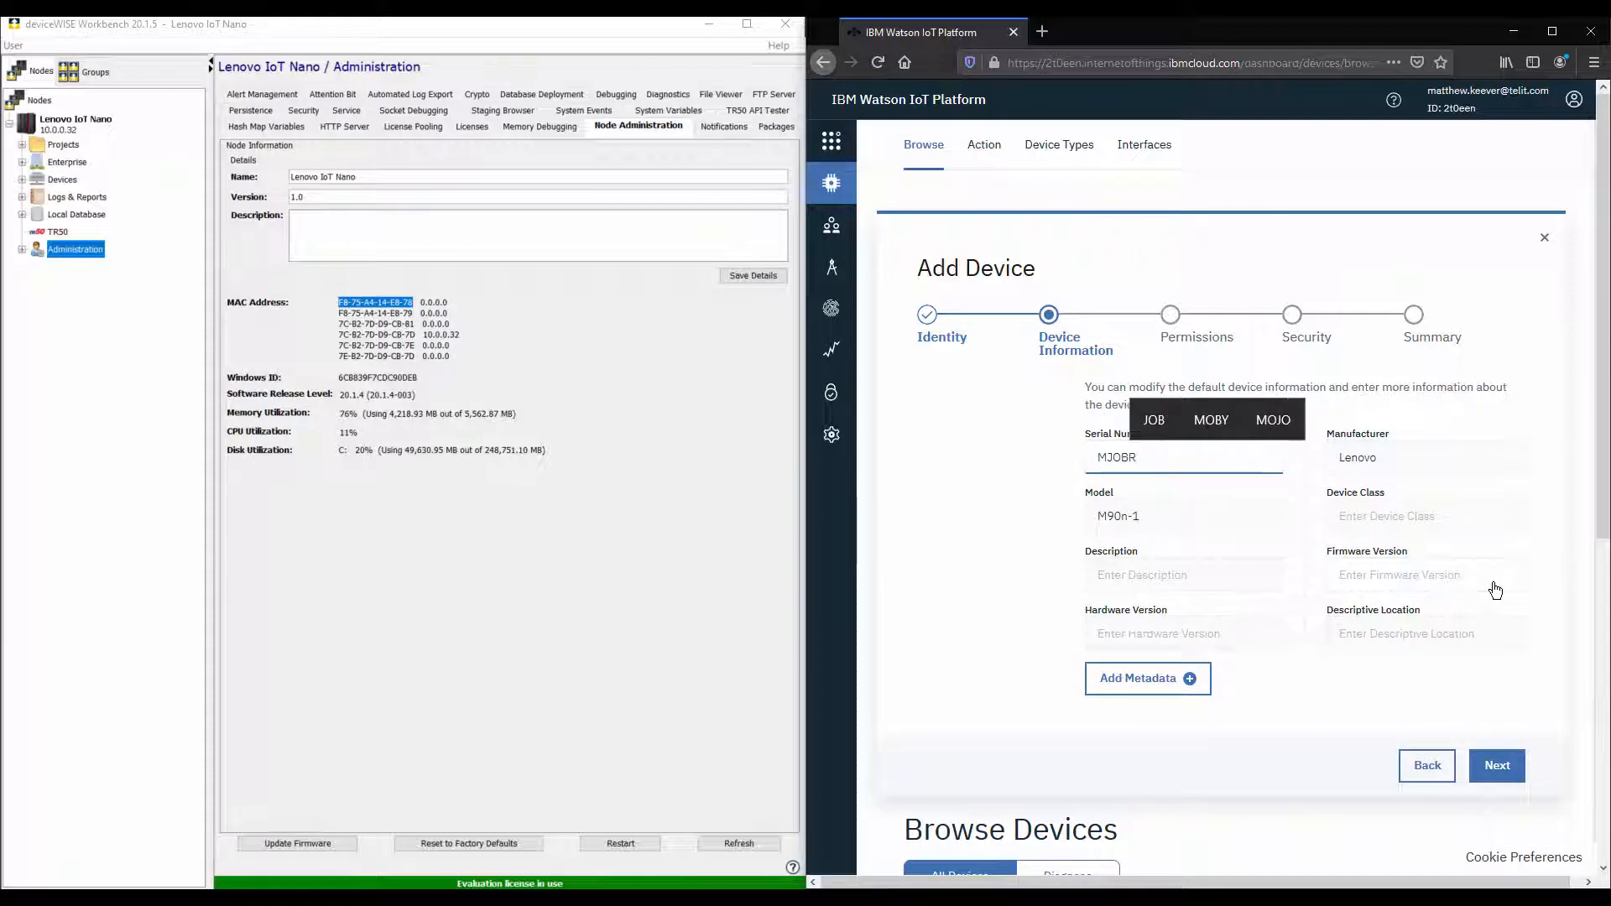
text(EMT)
click(1206, 634)
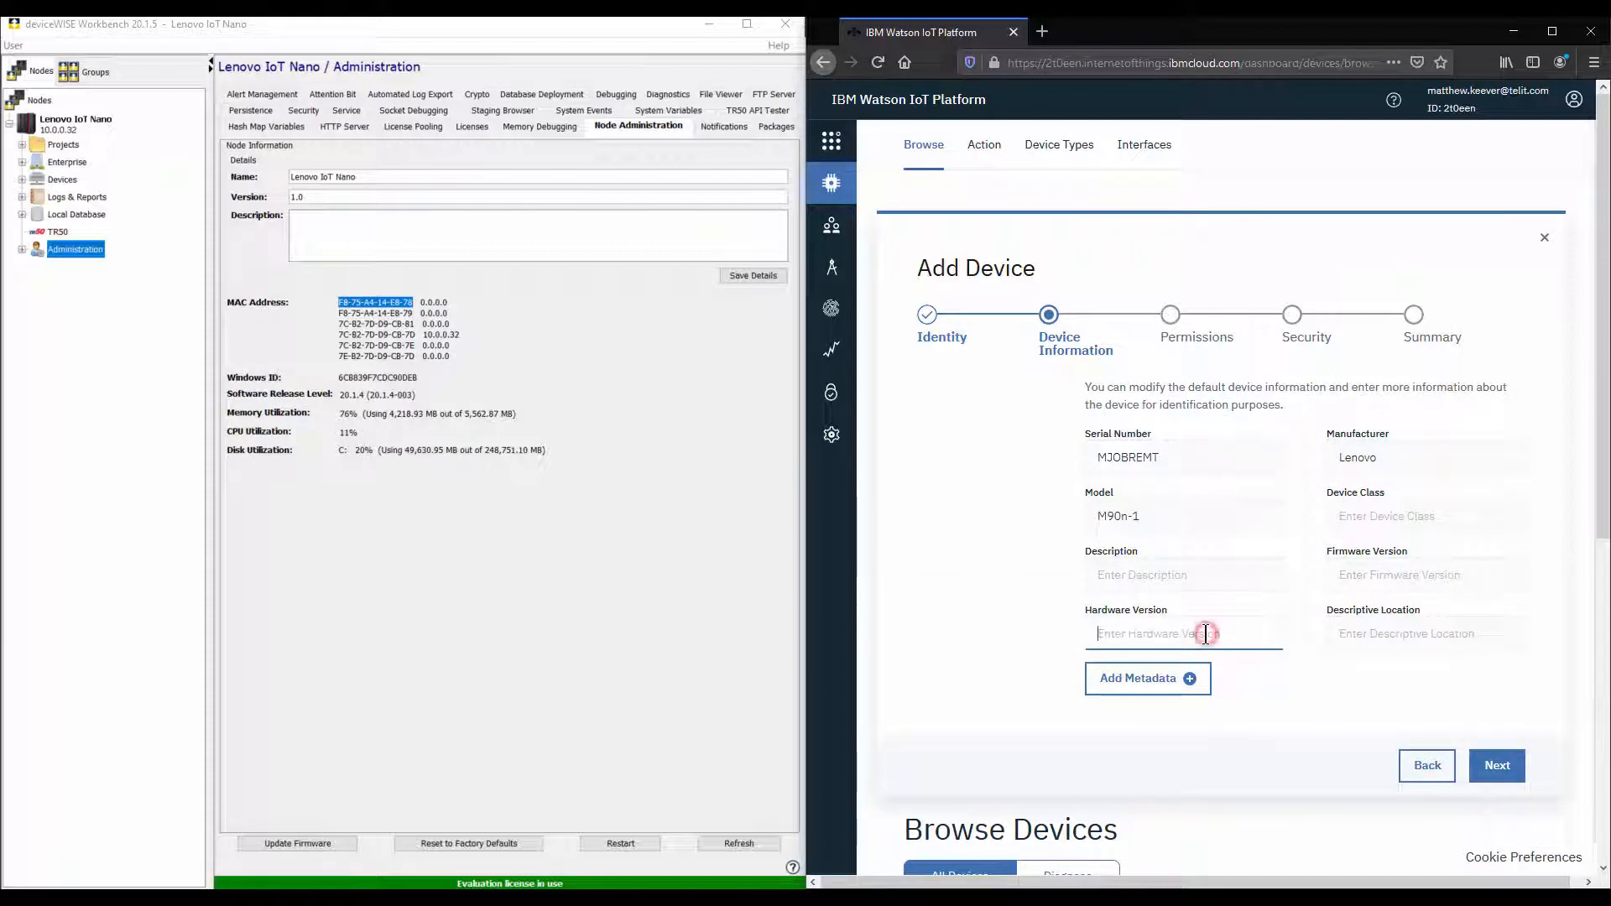
text(11AK-)
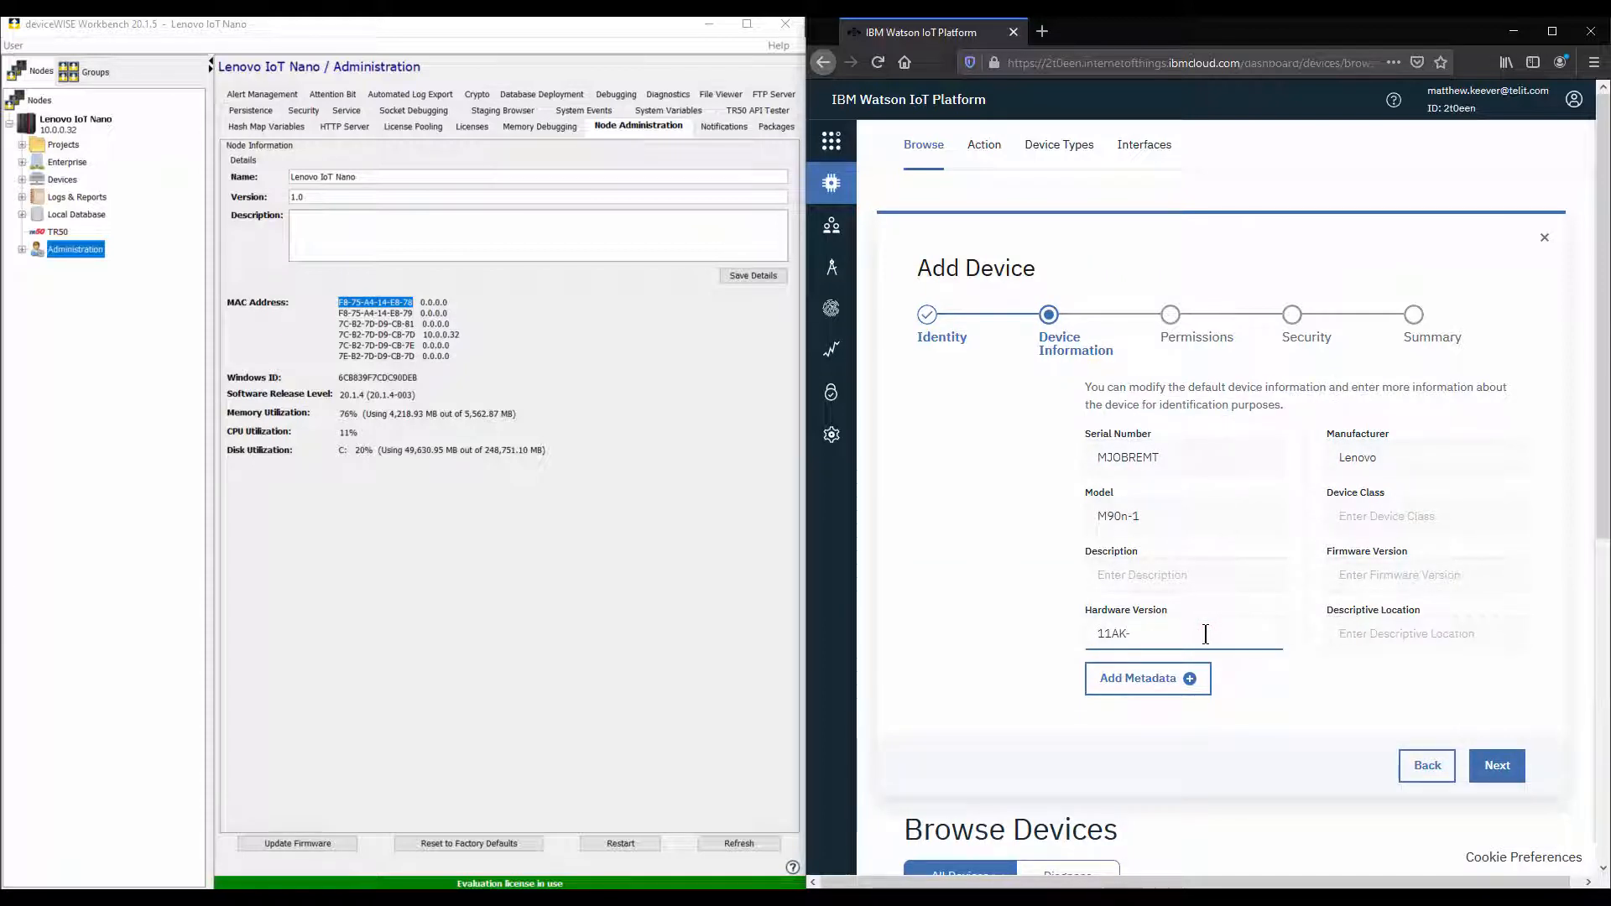
text(0001US)
click(1495, 765)
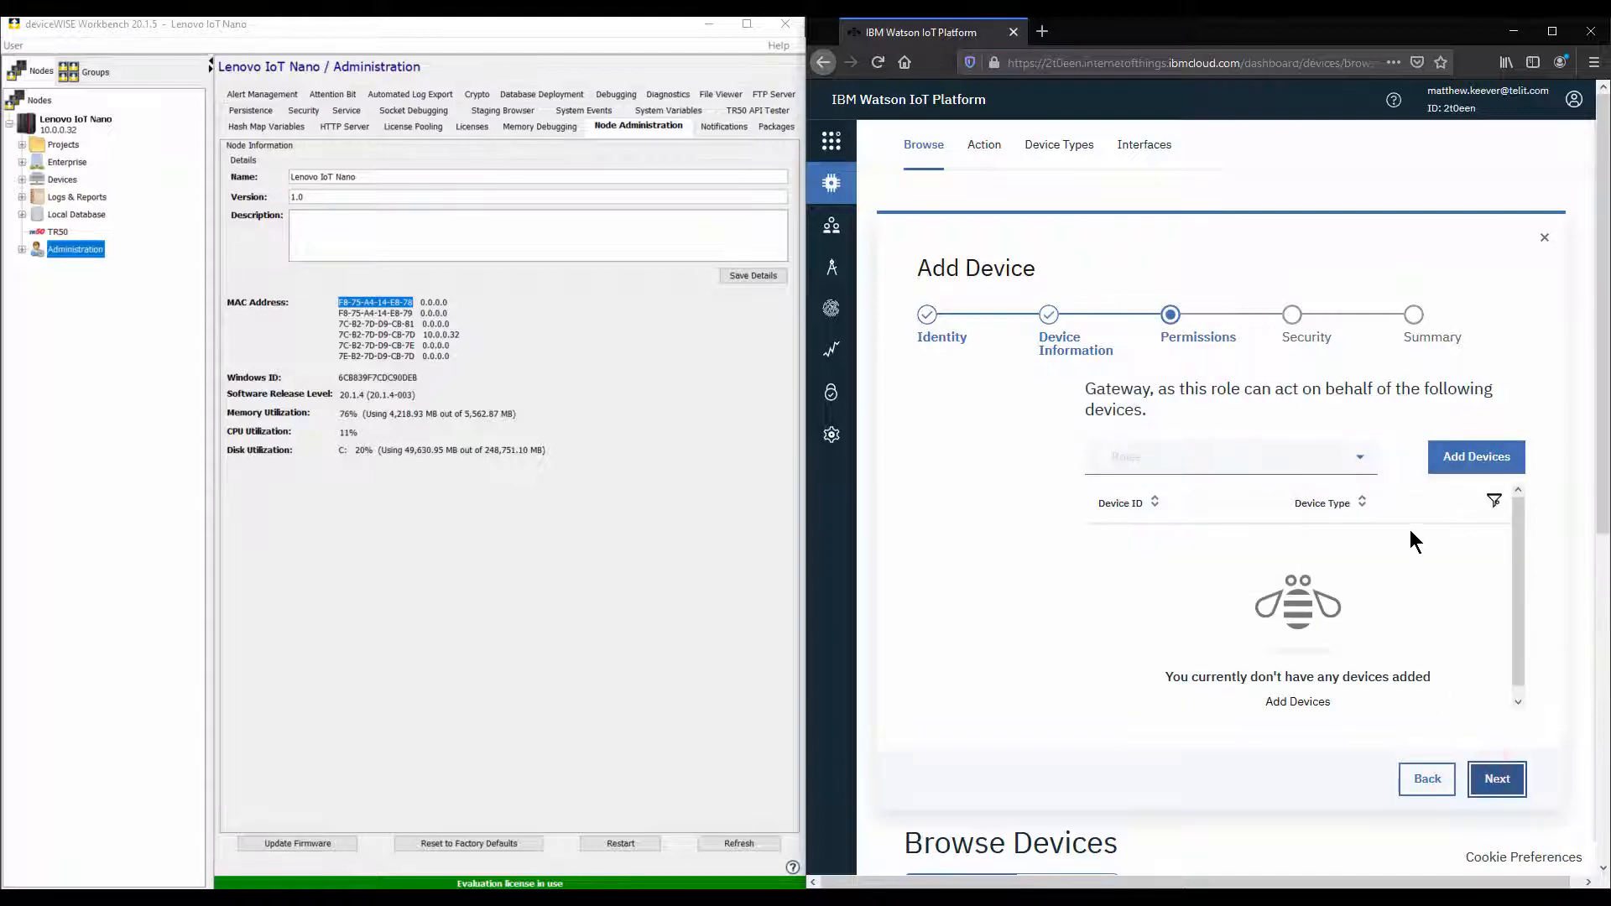
Assign the Privileged Gateway role to the device and finish registering it with an auto-generated authentication token
click(1334, 461)
click(1209, 489)
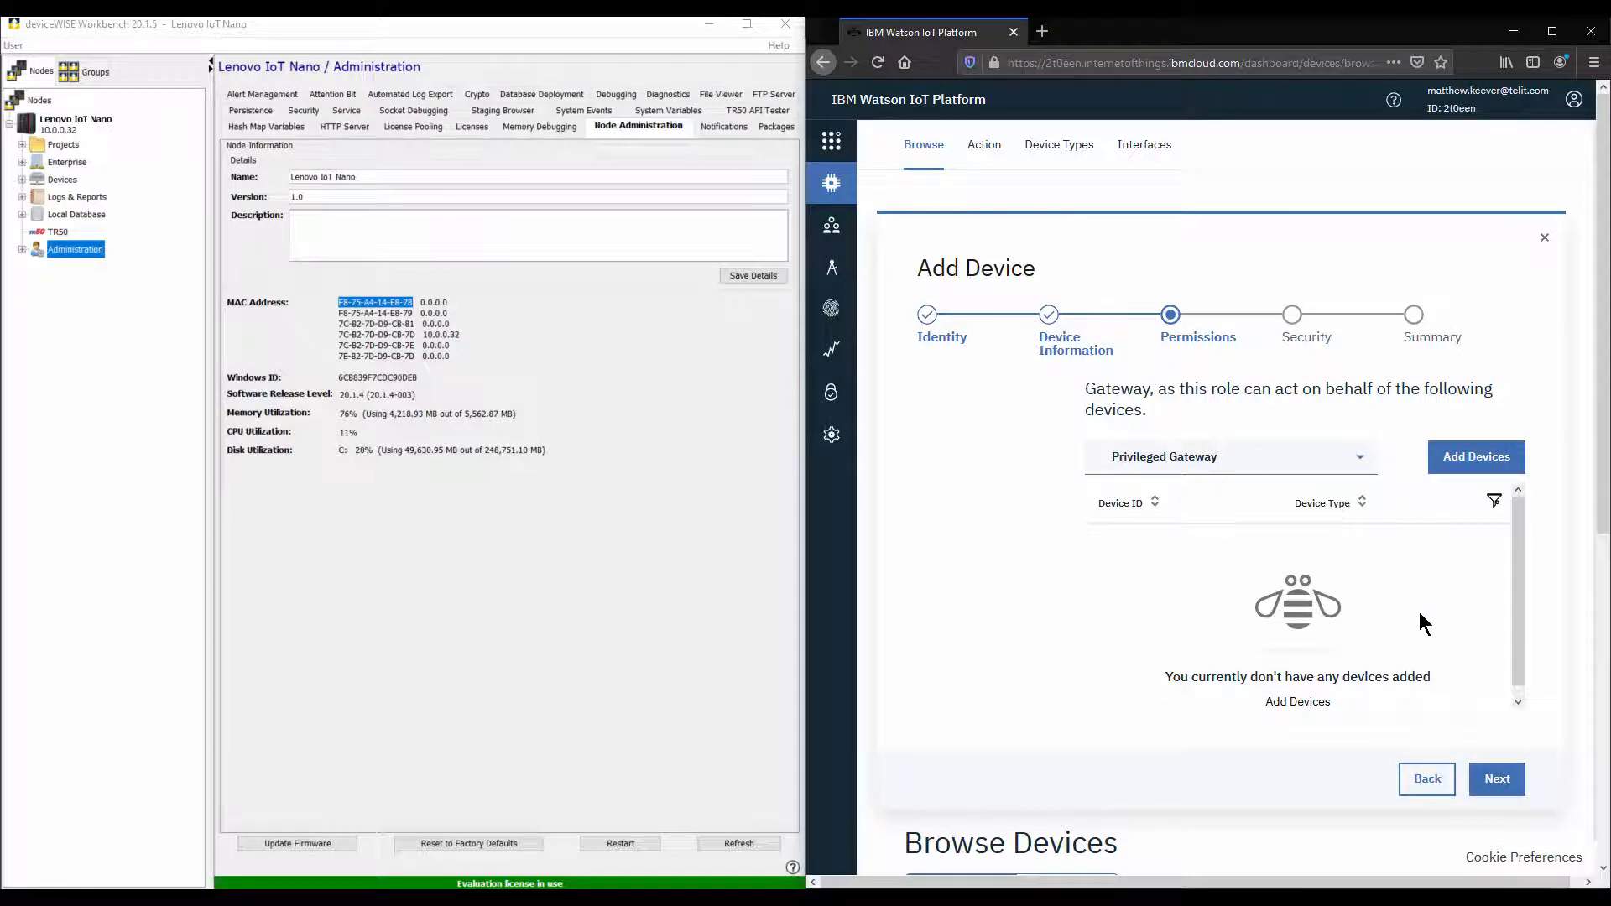
click(1495, 780)
scroll(1529, 753, down, 2)
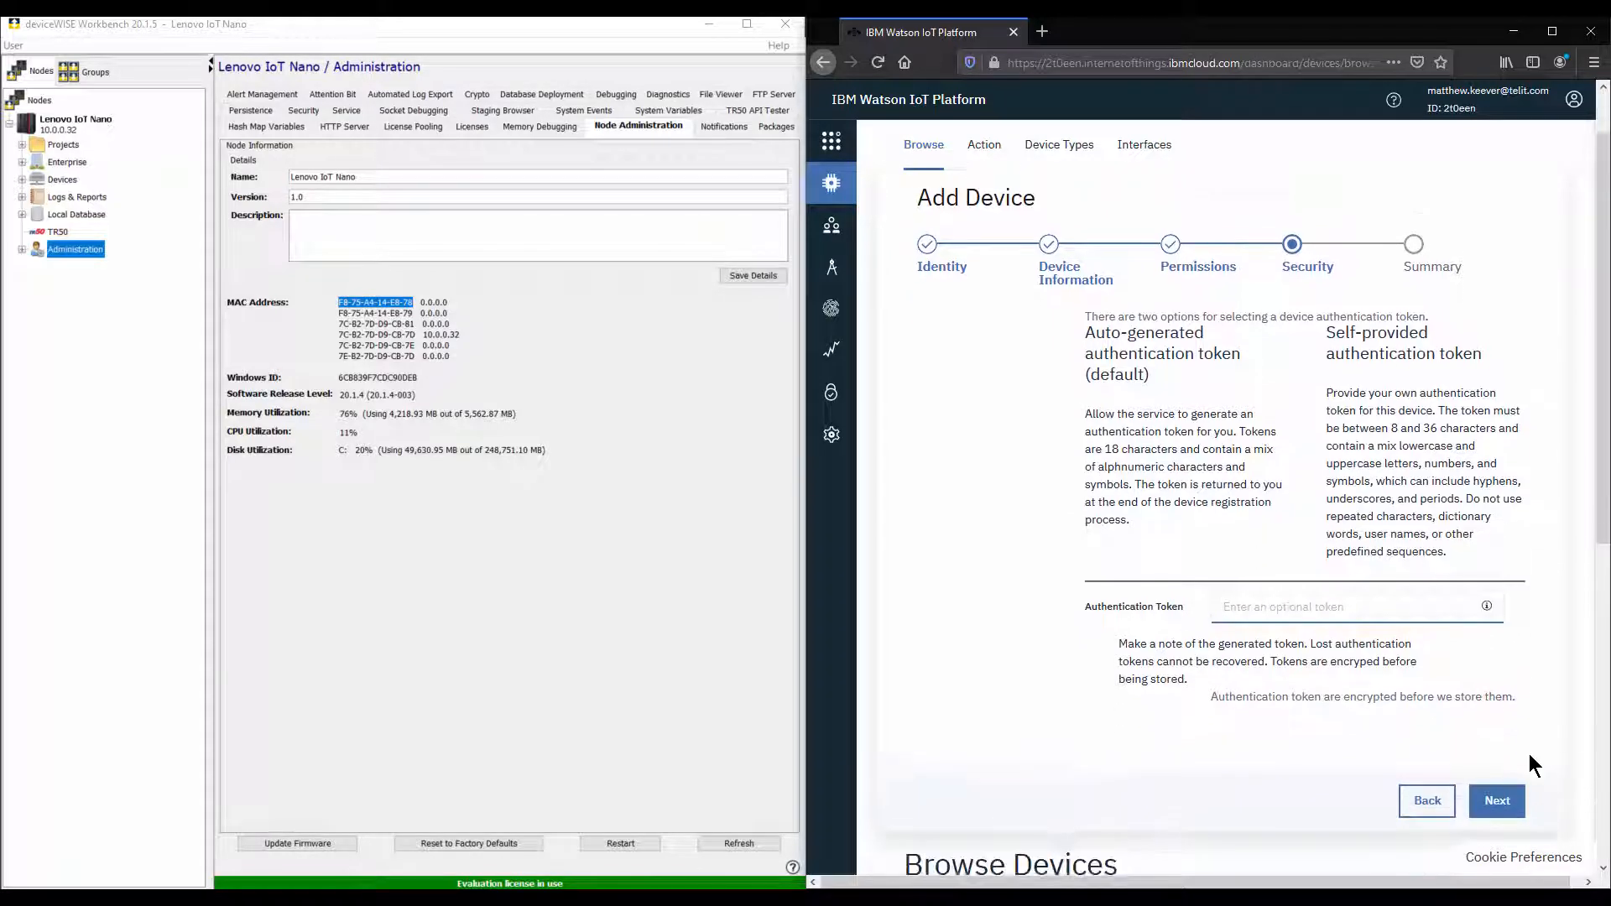
click(1510, 775)
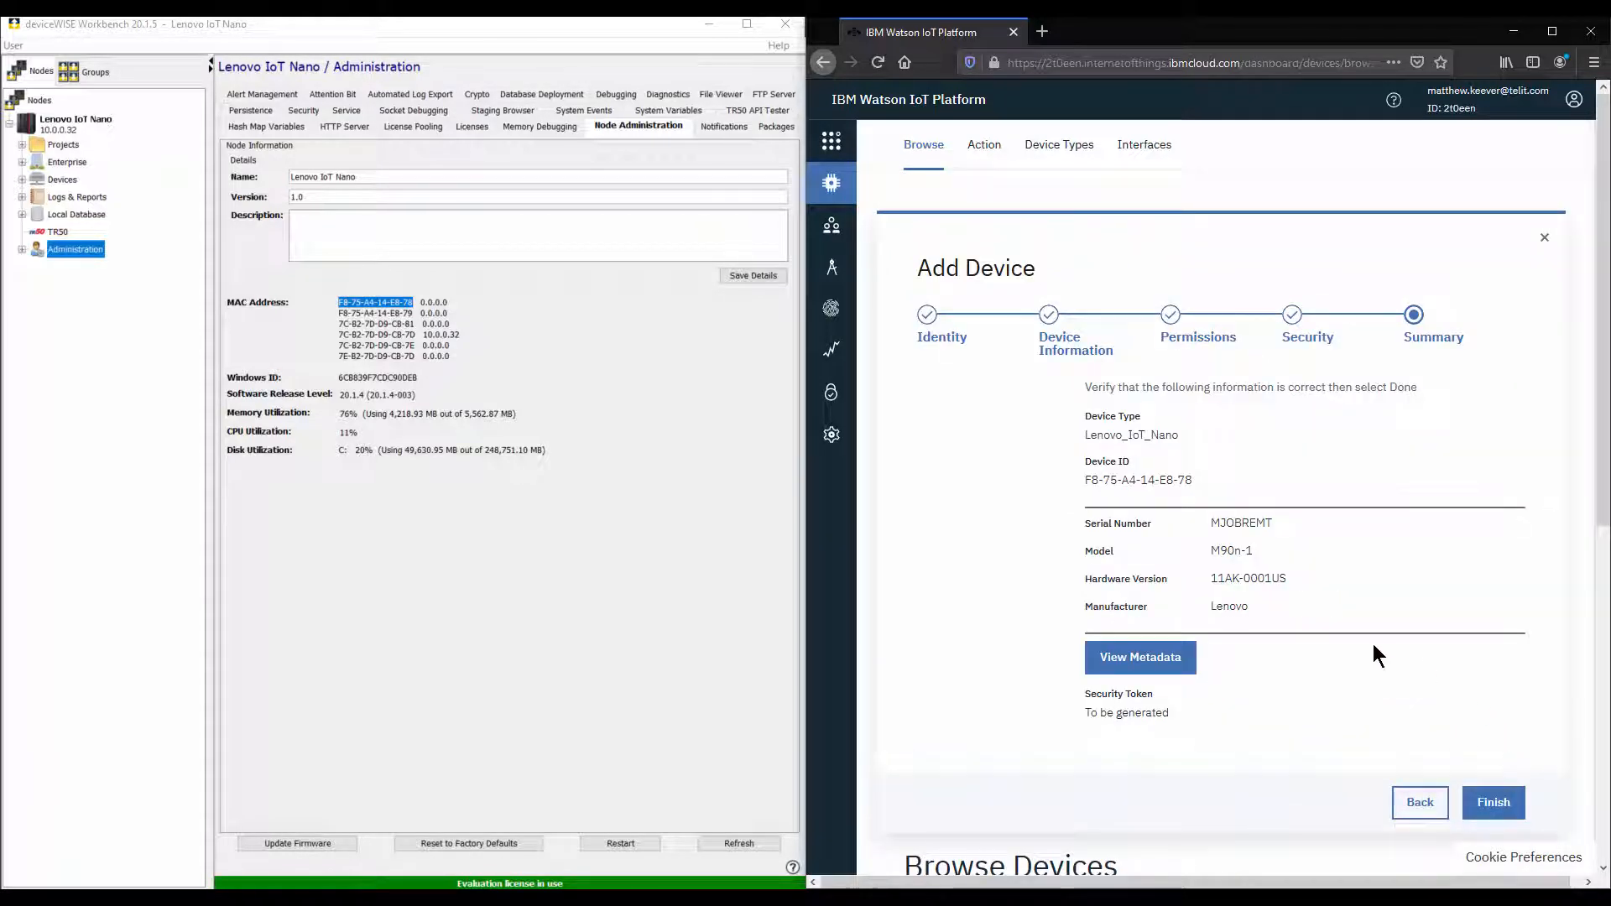
click(1483, 803)
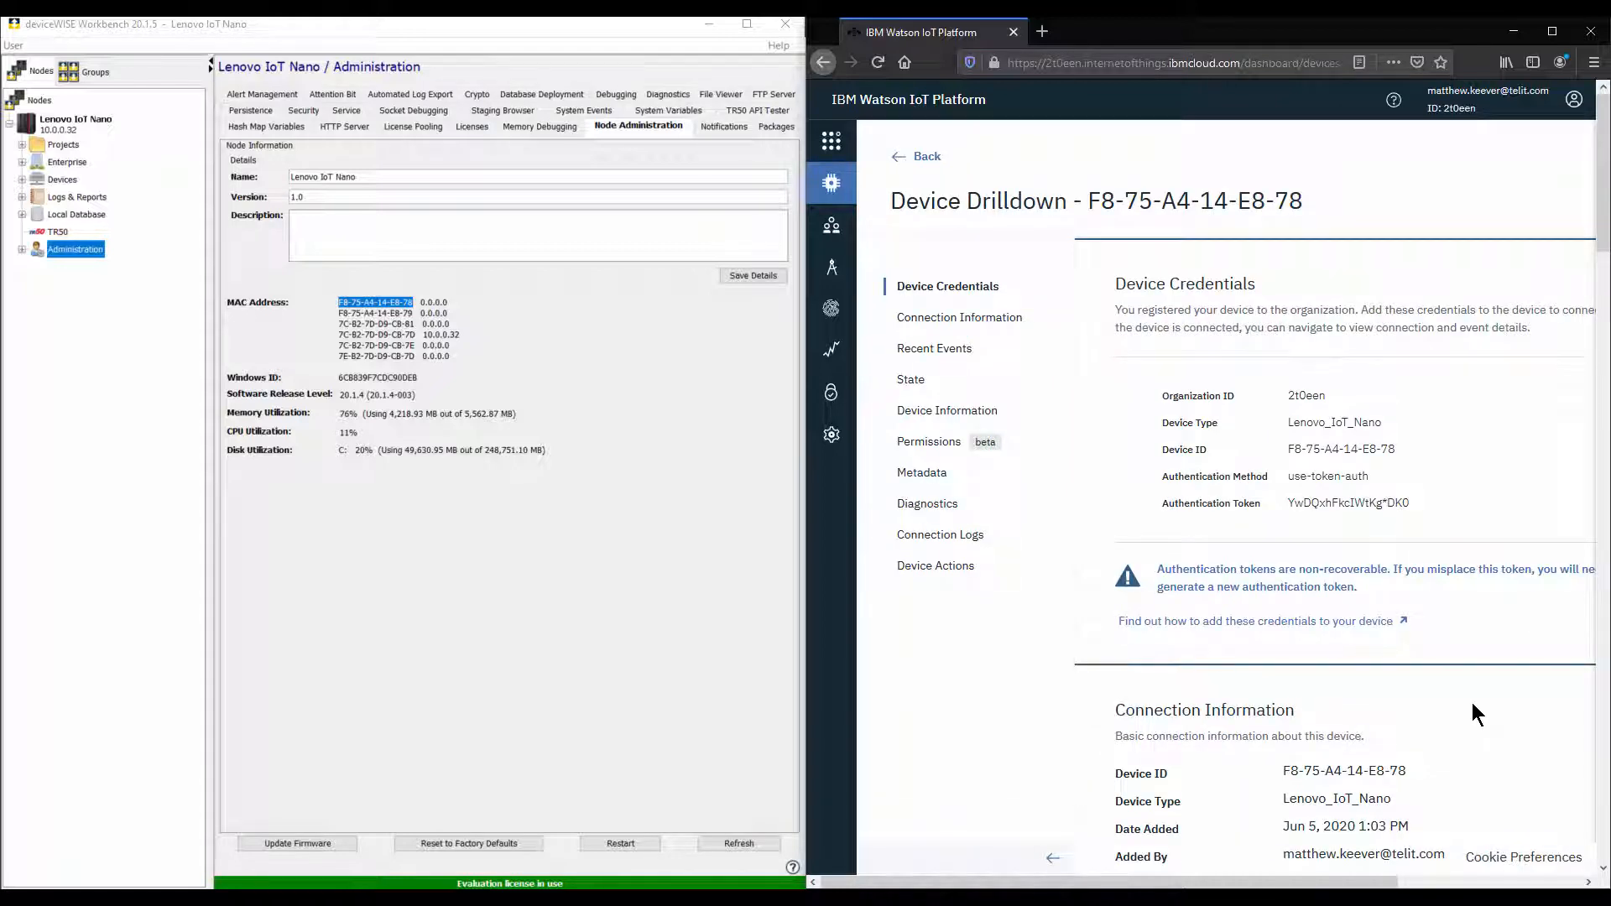
In deviceWISE Workbench, create an enterprise transport of type WATSON named IBM-Watson
click(69, 161)
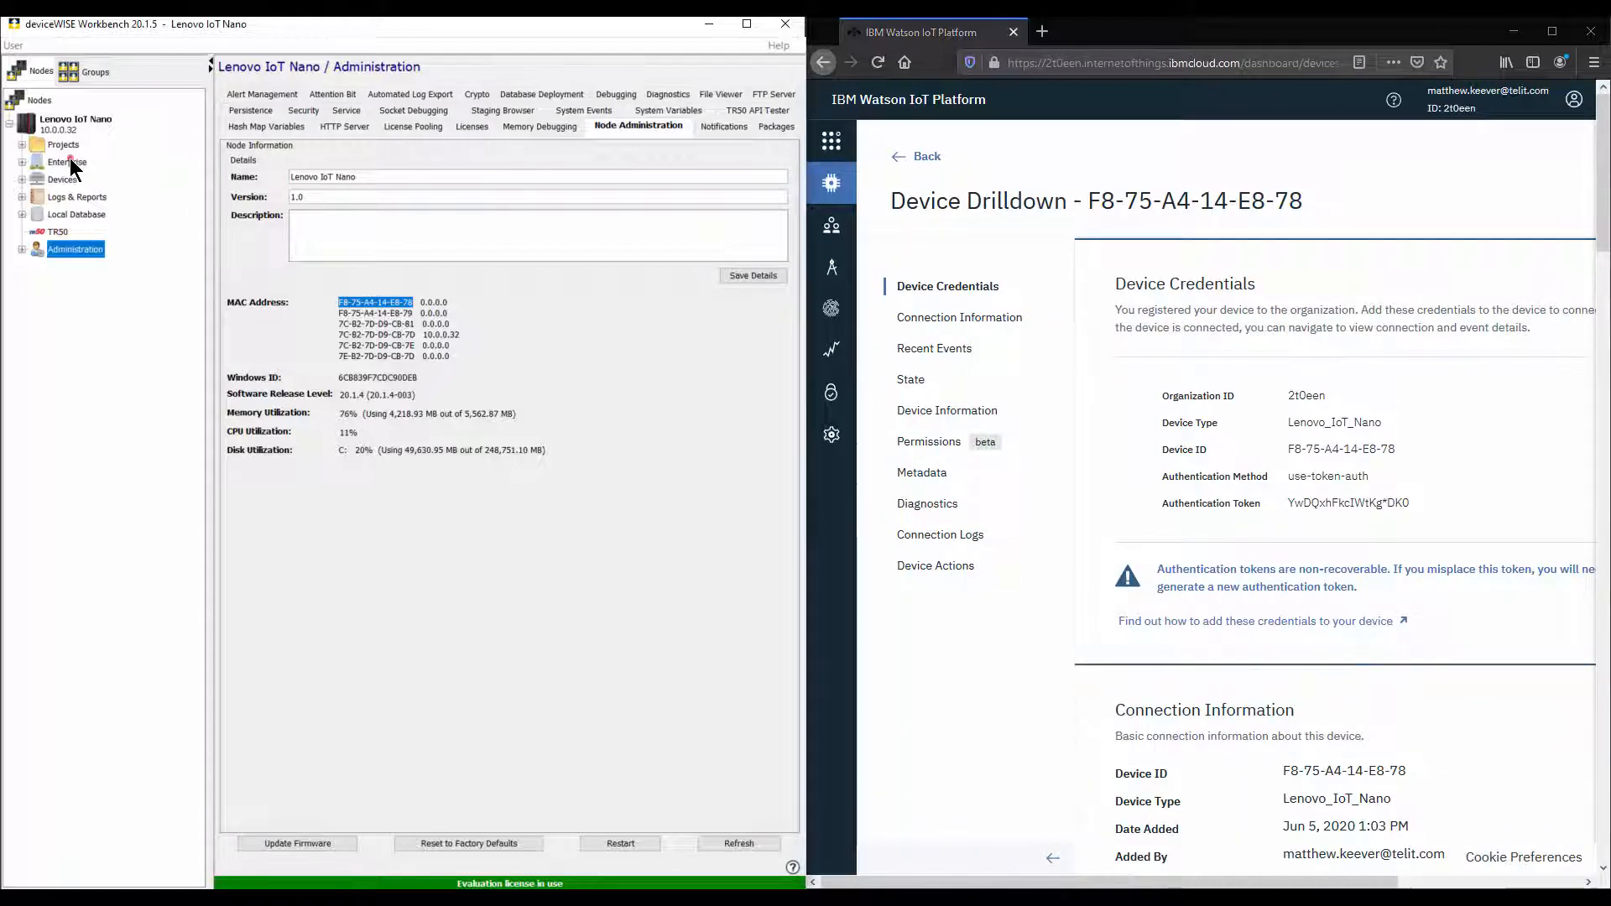
click(265, 843)
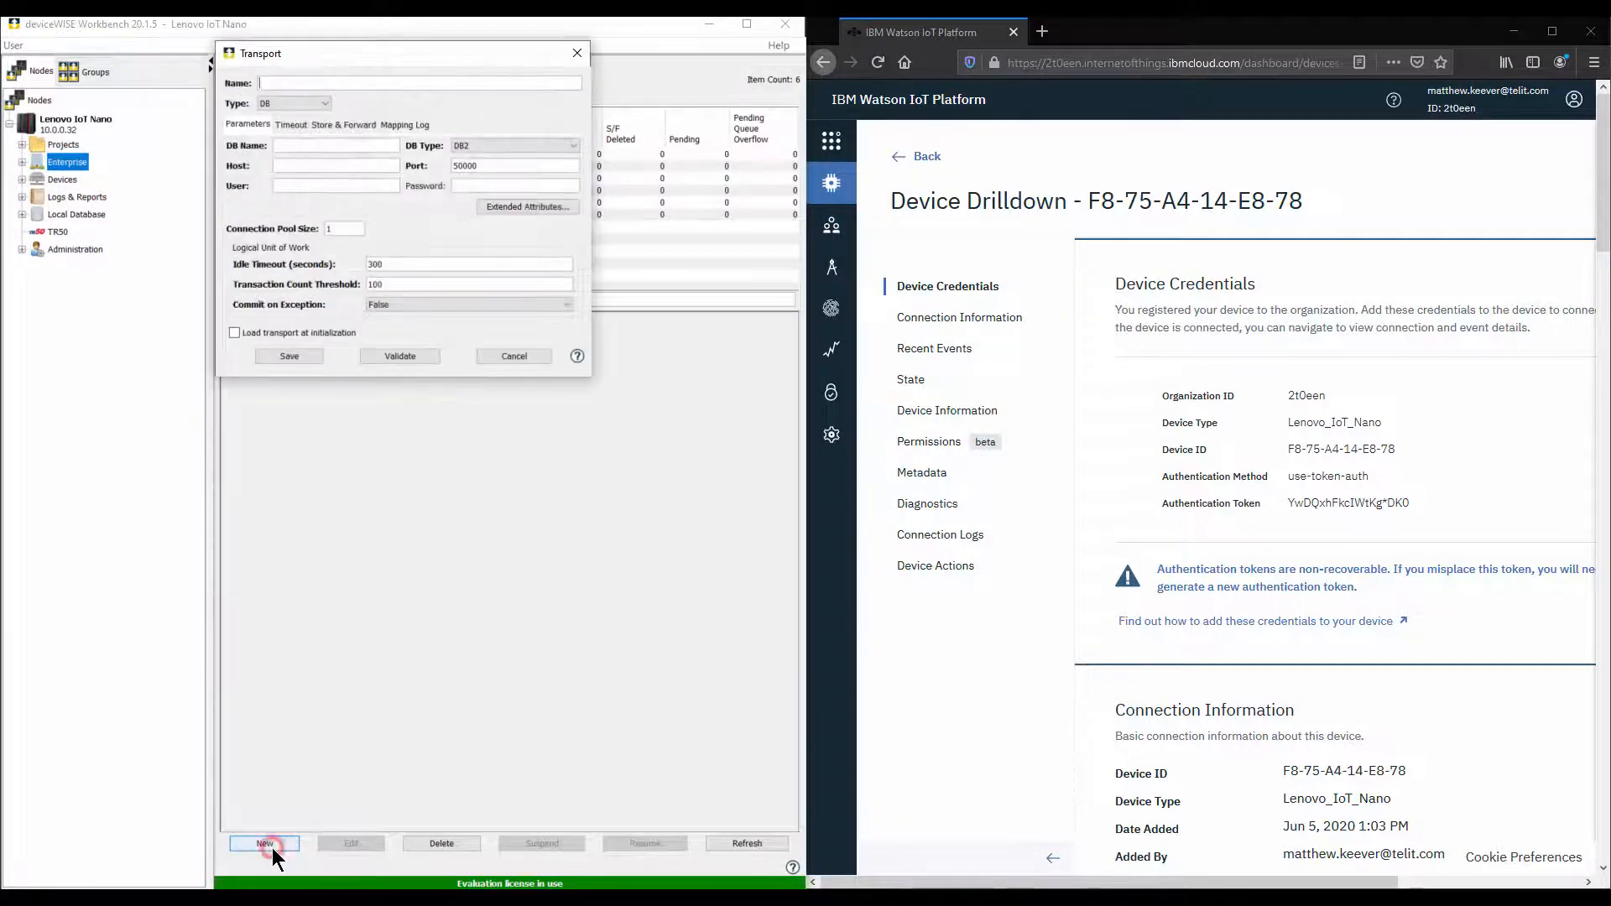
click(323, 104)
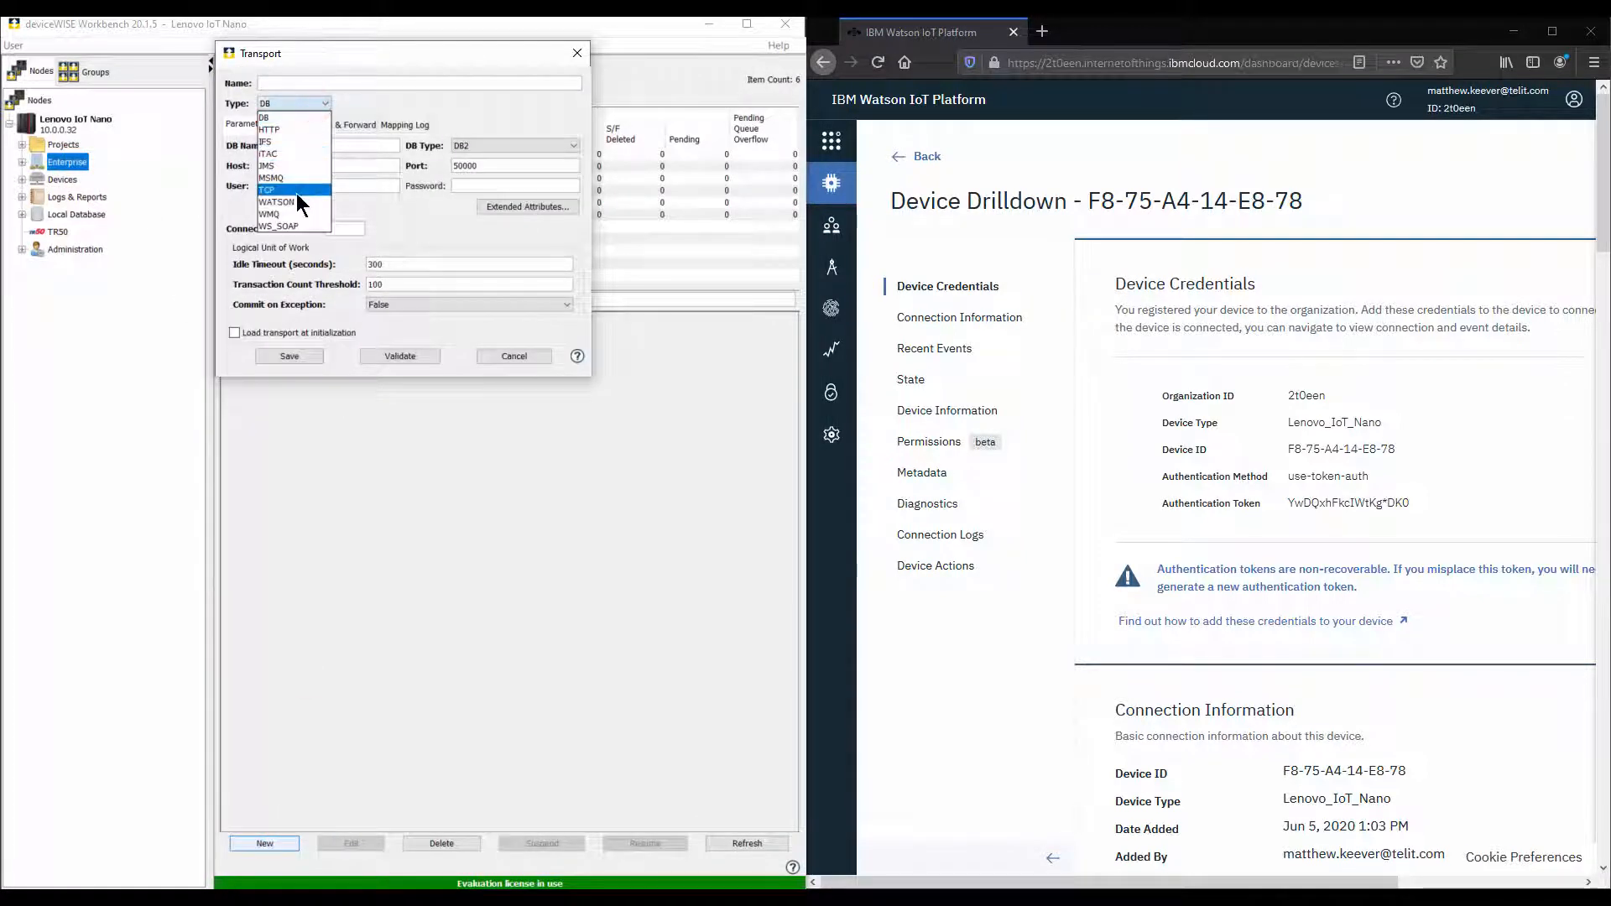
click(295, 201)
click(305, 82)
text(IBM )
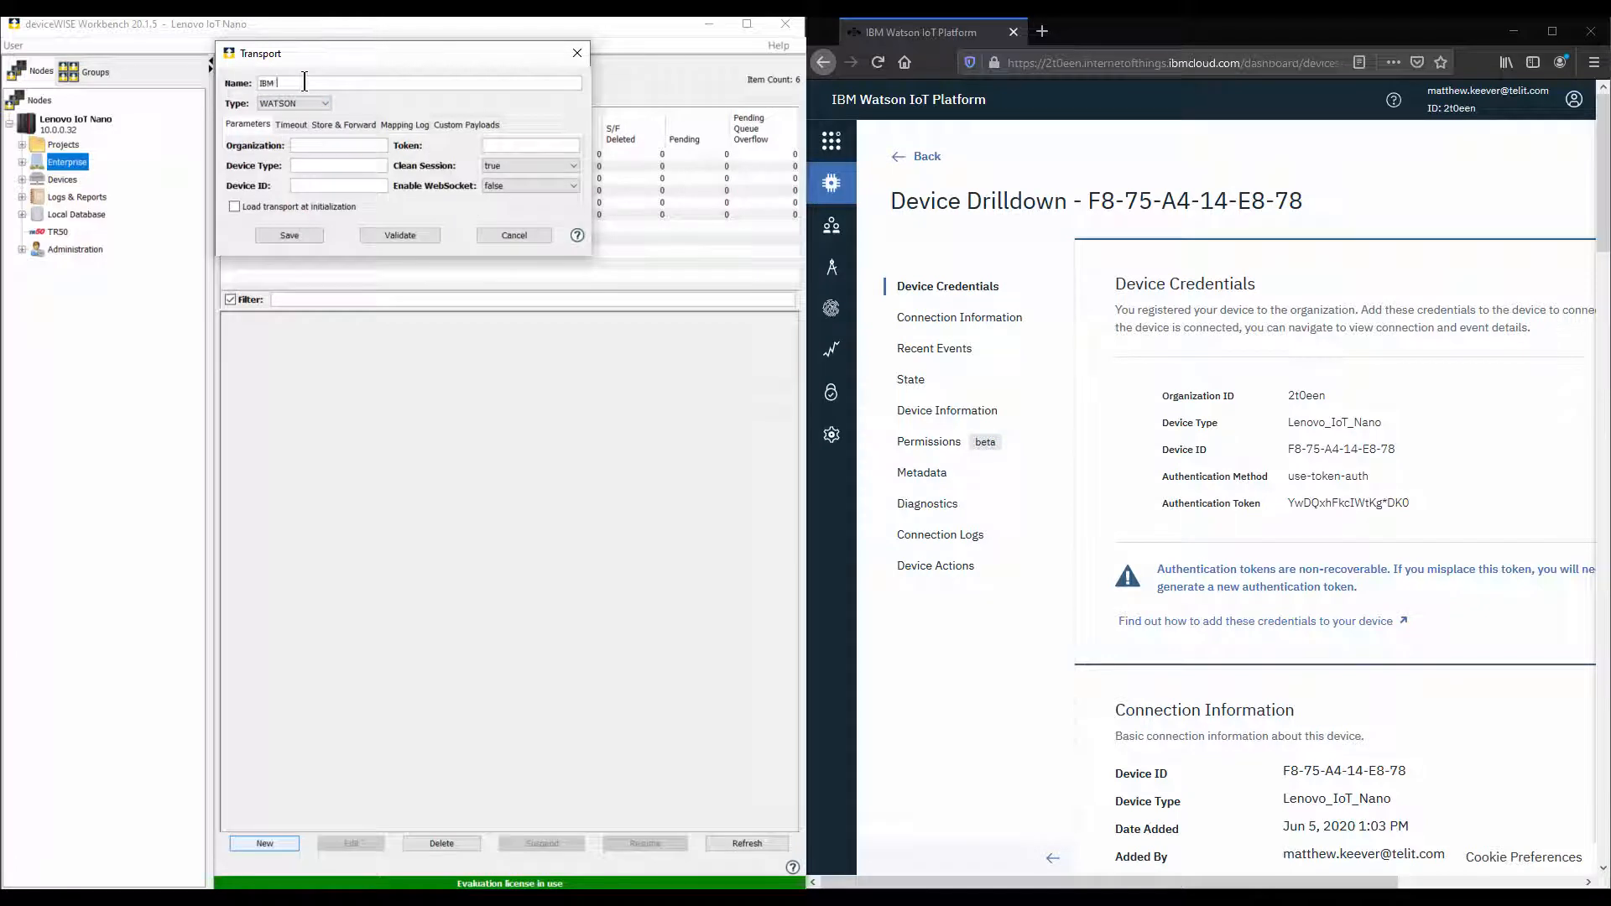
text(Watson)
Copy the organization ID and the device type Lenovo_IoT_Nano from the Watson device credentials into the transport's matching parameters
click(1330, 404)
drag(1328, 400, 1279, 406)
key(ctrl+c)
click(336, 146)
key(ctrl+v)
drag(1397, 424, 1286, 424)
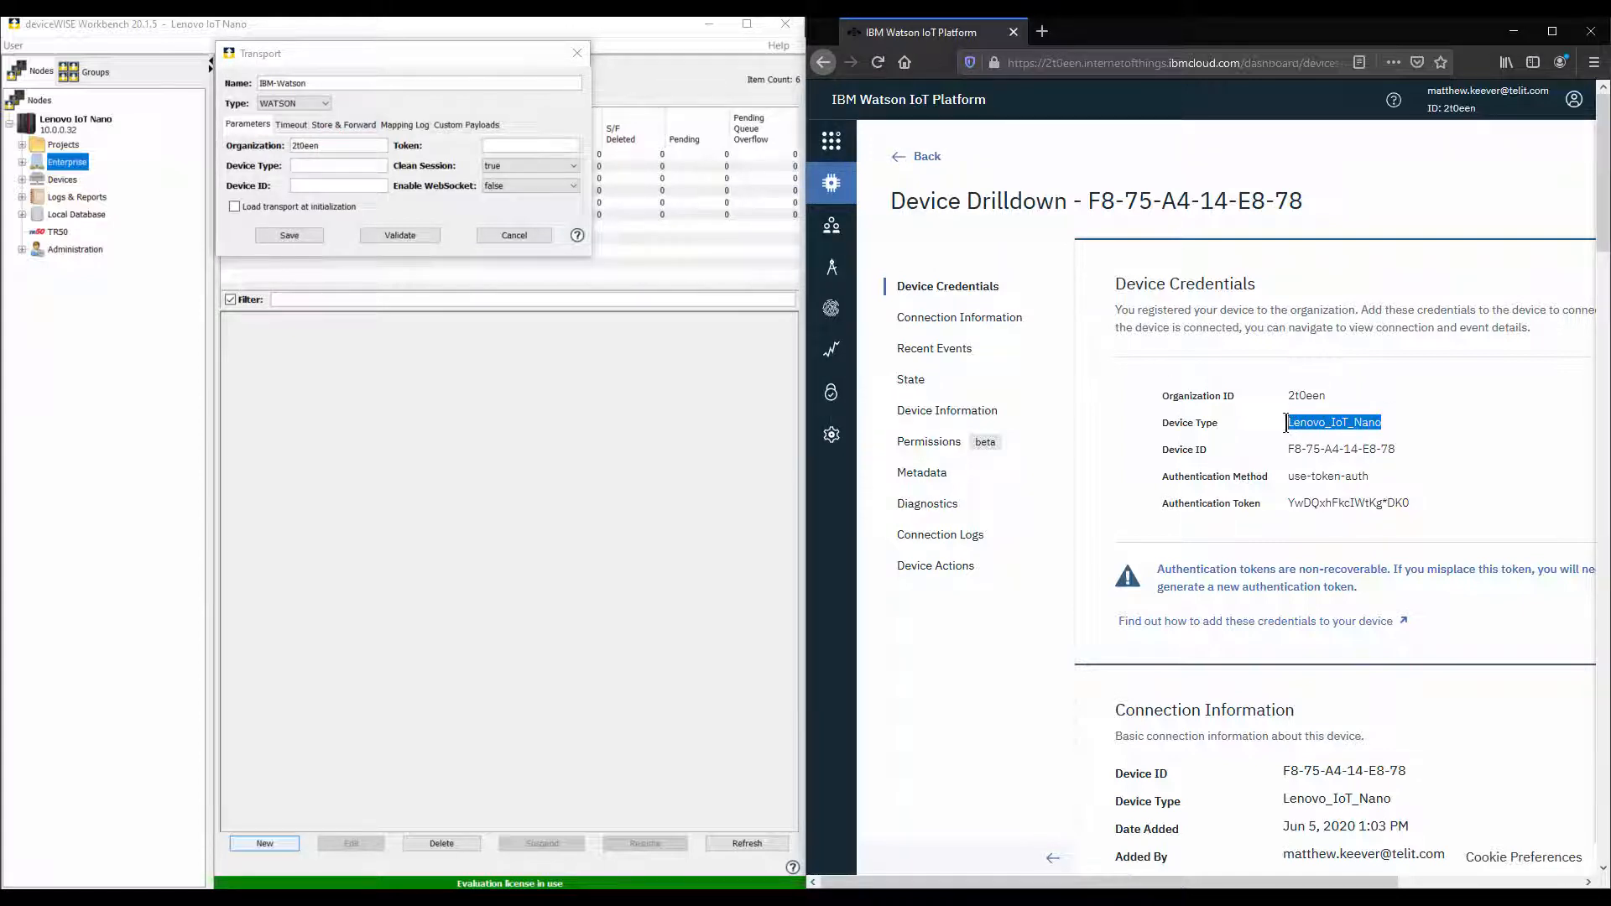
key(ctrl+c)
click(344, 166)
key(ctrl+v)
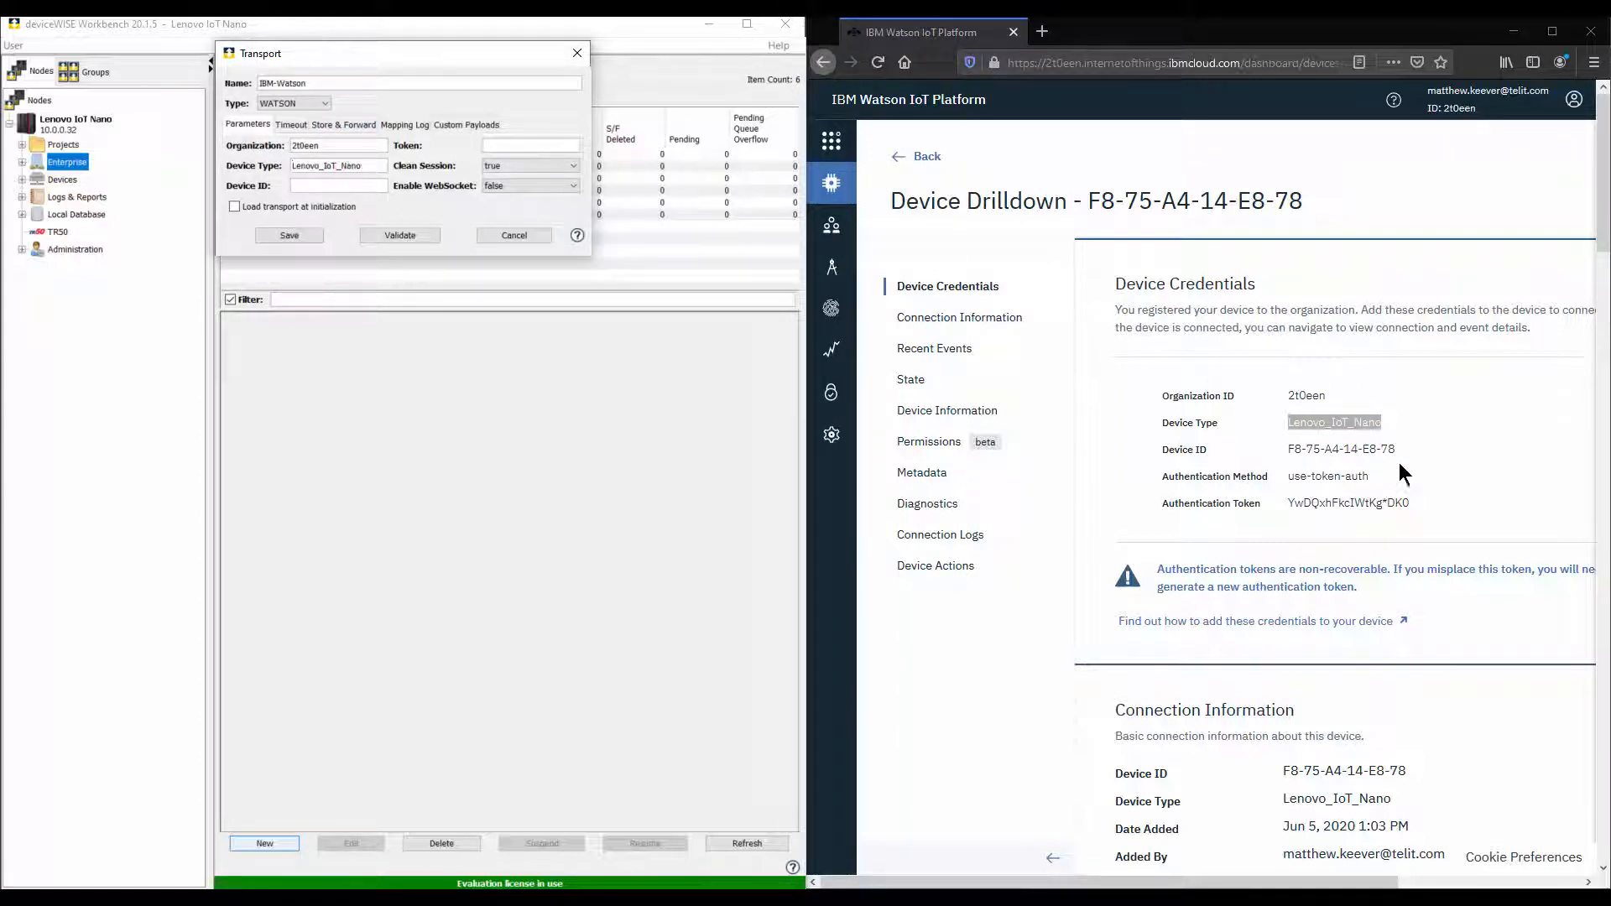
Copy the device ID and the authentication token from the Watson device credentials into the transport's Device ID and Token parameters
drag(1405, 447, 1286, 447)
key(ctrl+c)
click(361, 186)
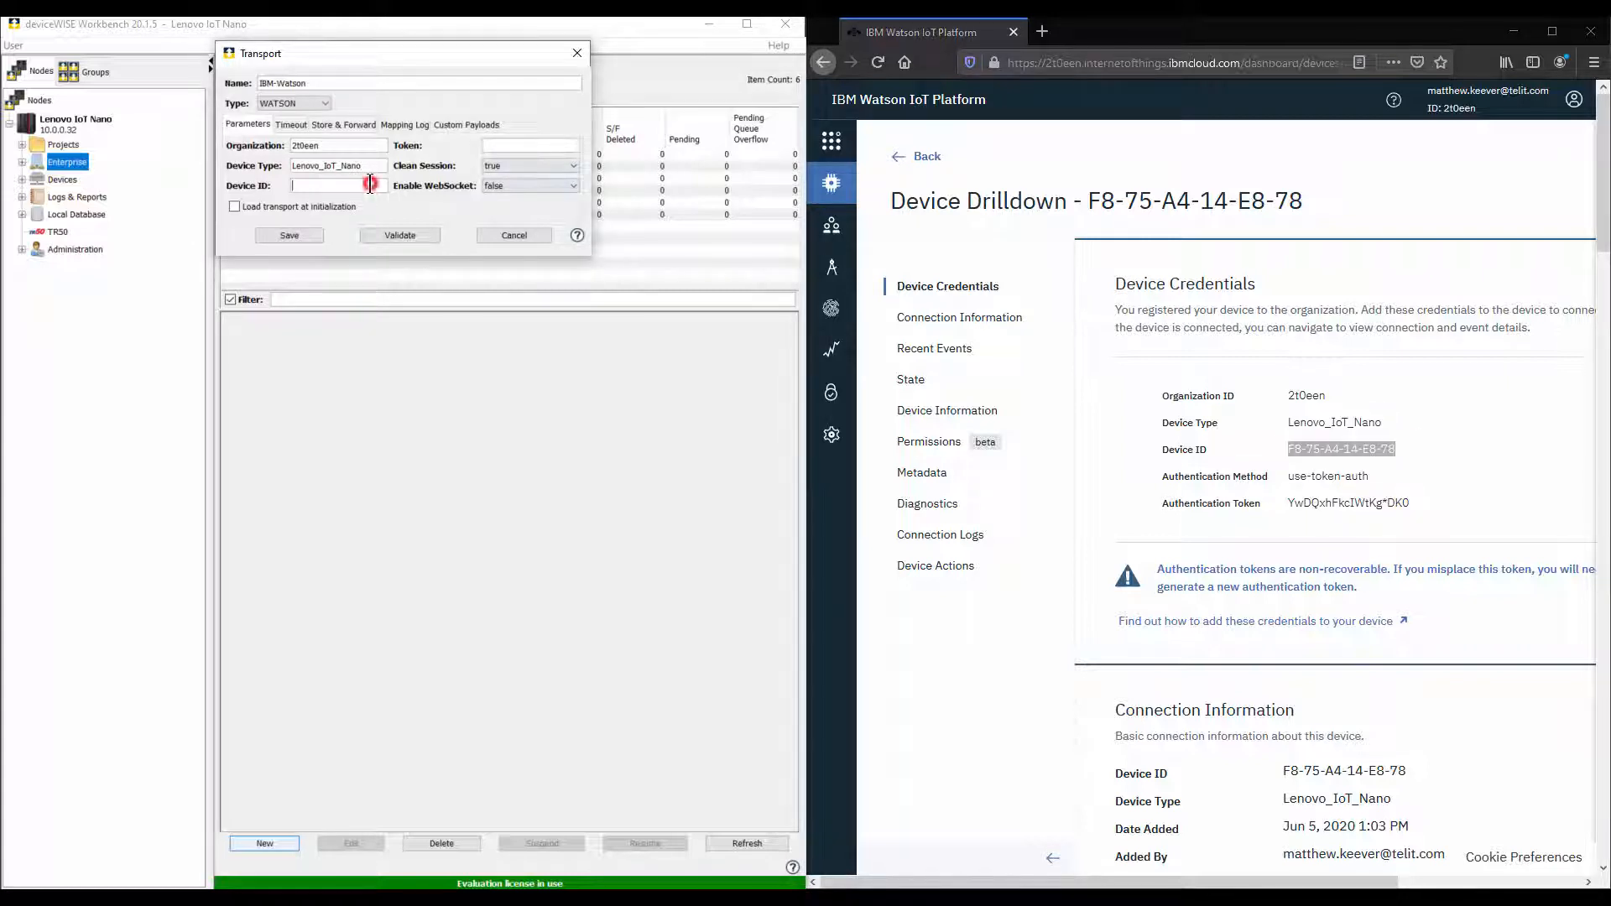
key(ctrl+v)
drag(1411, 503, 1289, 504)
key(ctrl+c)
click(514, 147)
key(ctrl+v)
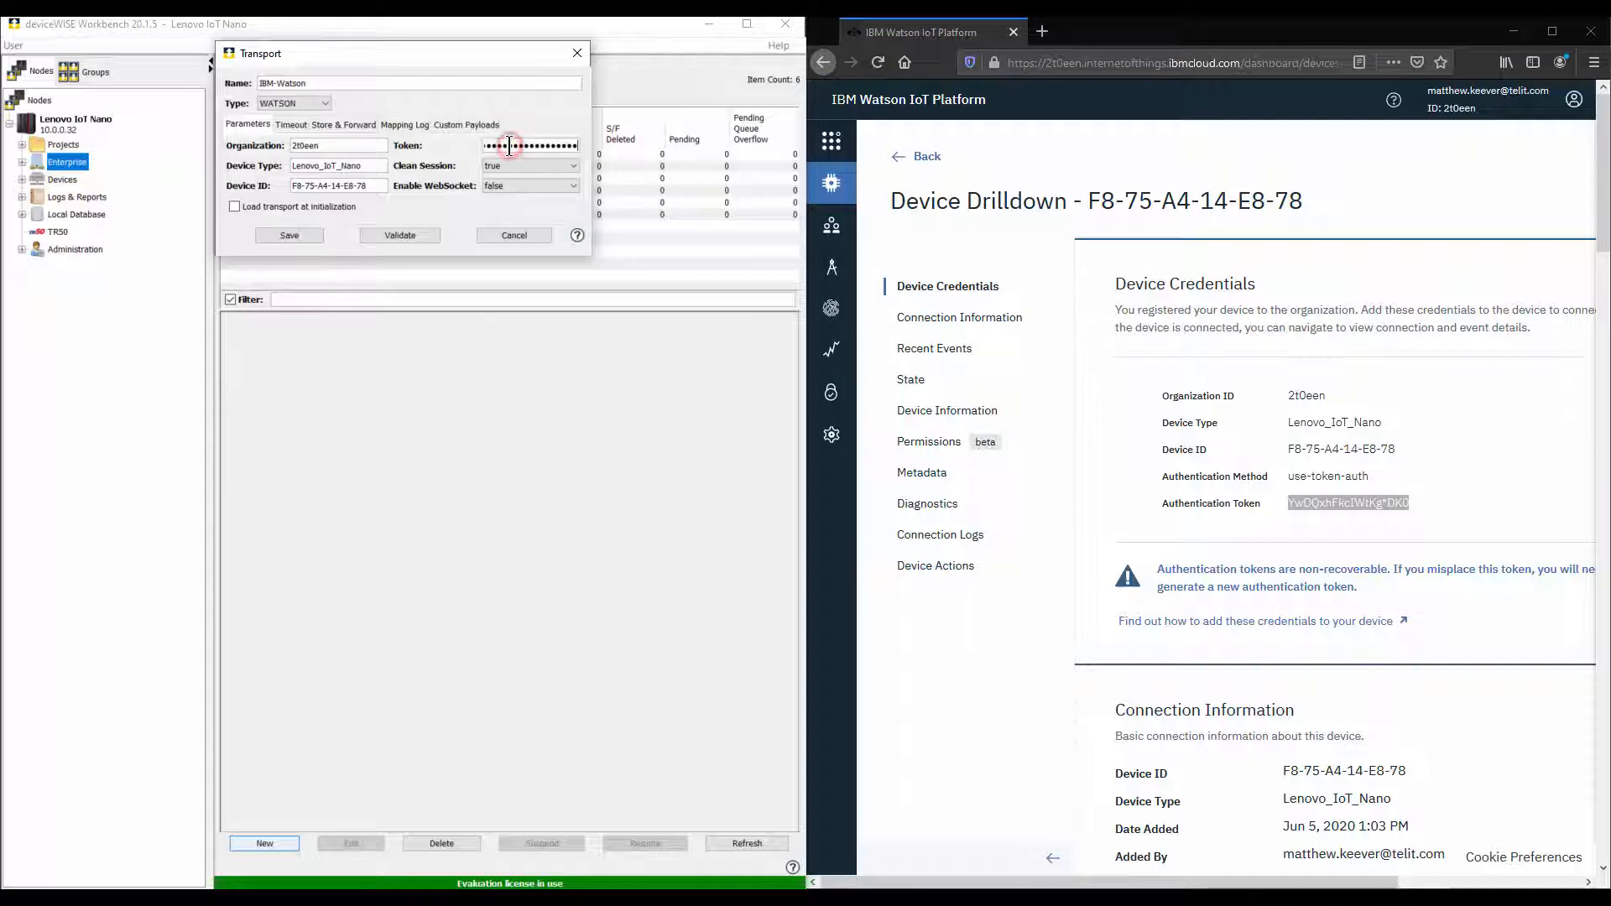
Validate the IBM-Watson transport and save it with Store & Forward enabled and overflow set to Delete oldest message
click(420, 238)
click(394, 179)
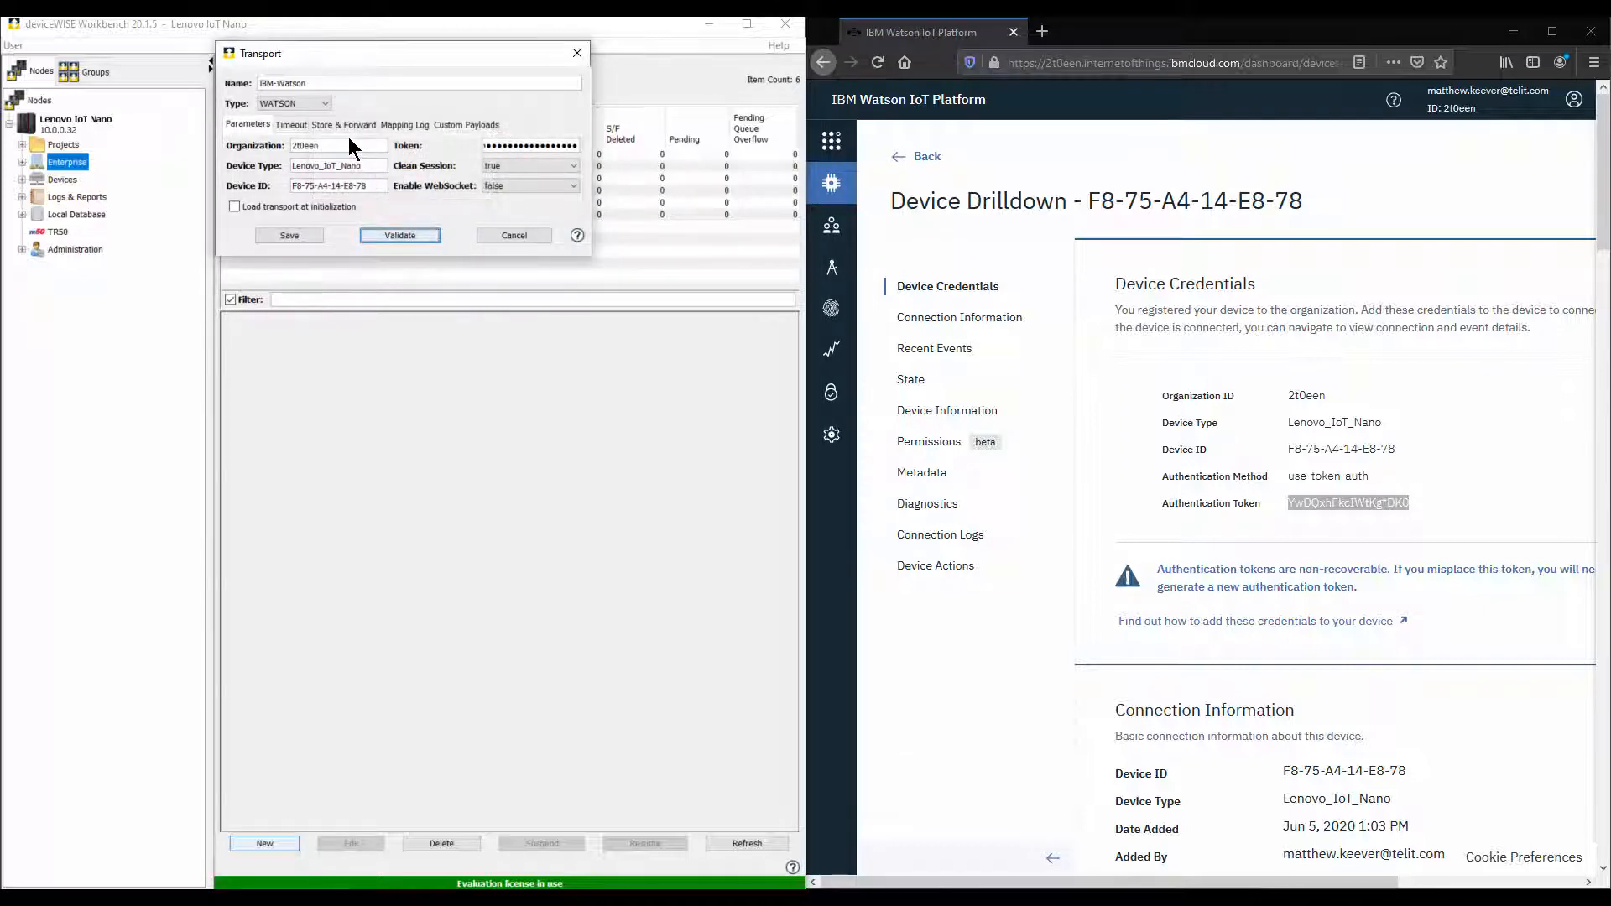
click(345, 126)
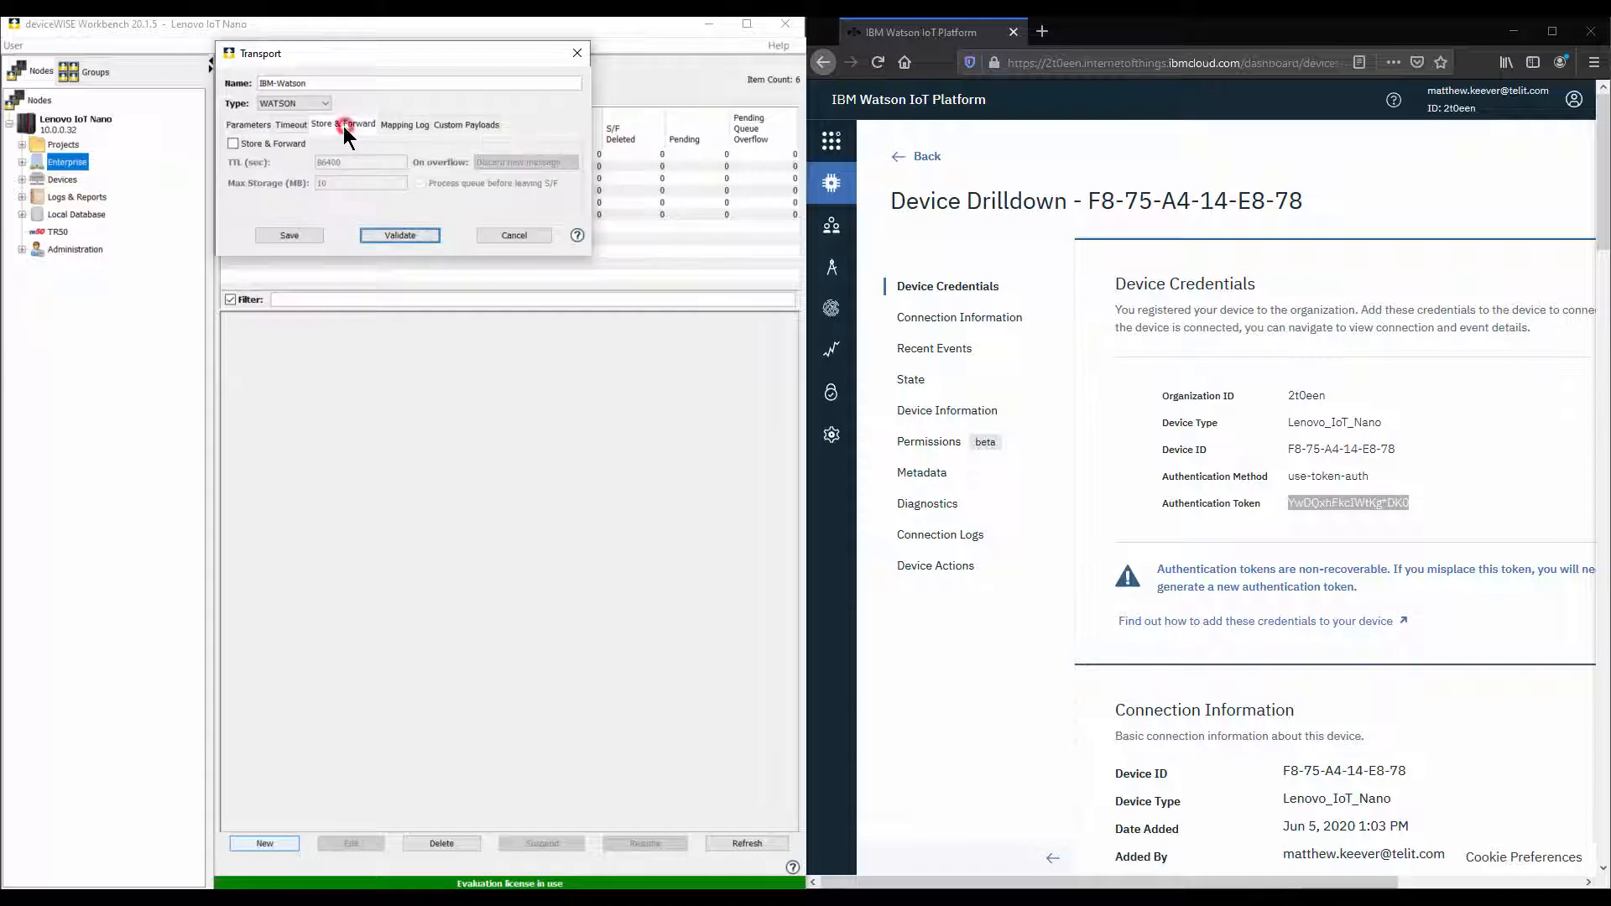
click(291, 144)
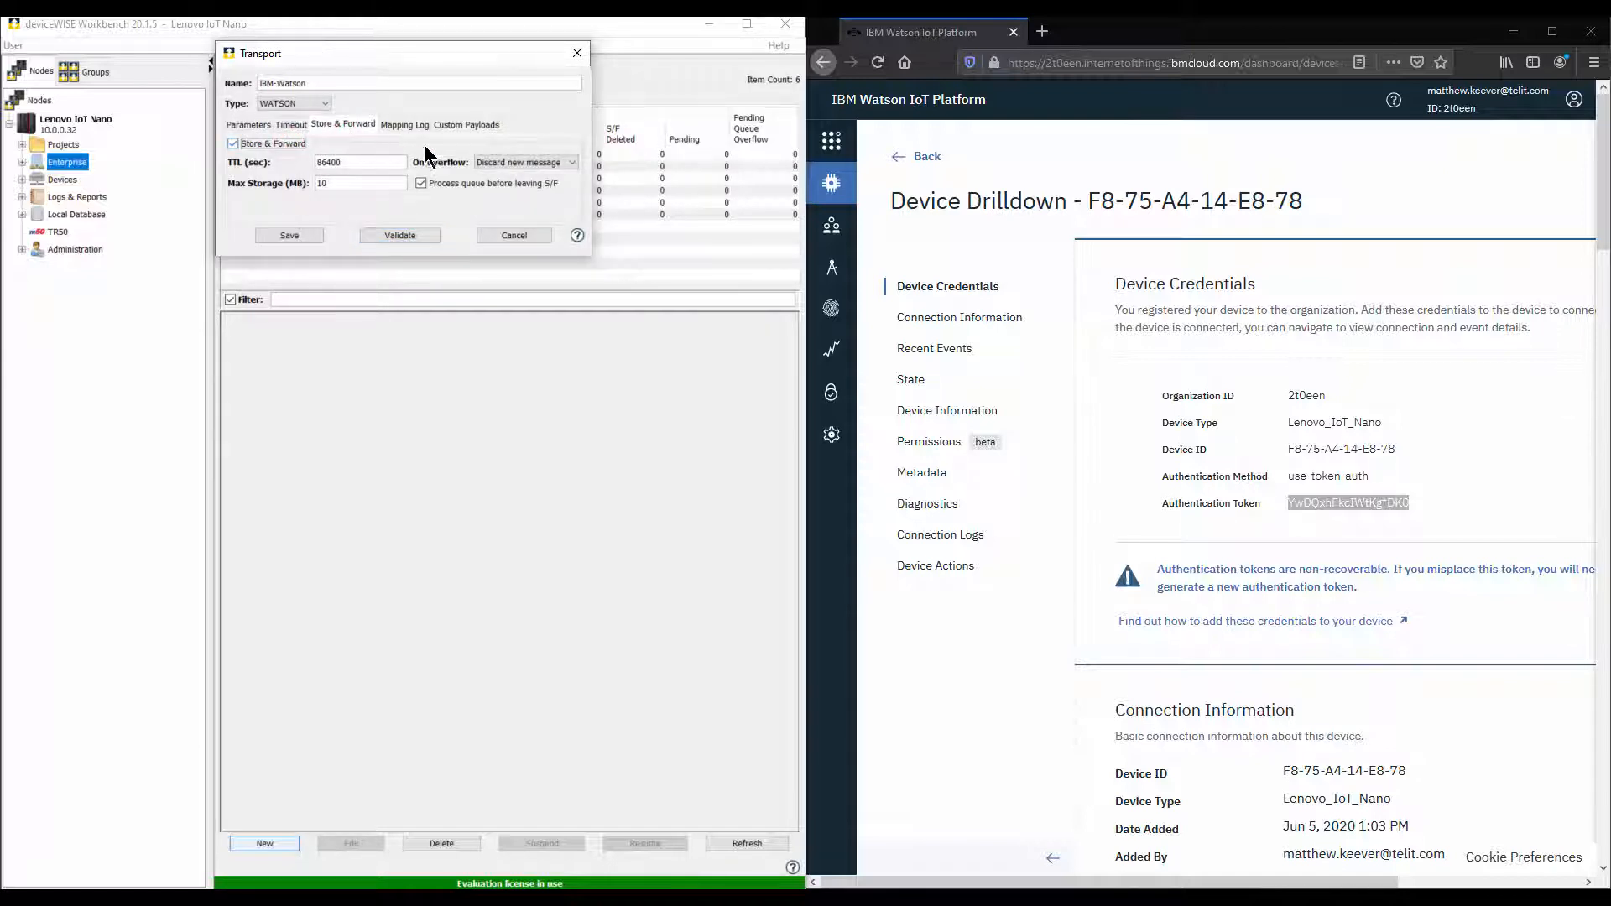
click(537, 162)
click(485, 189)
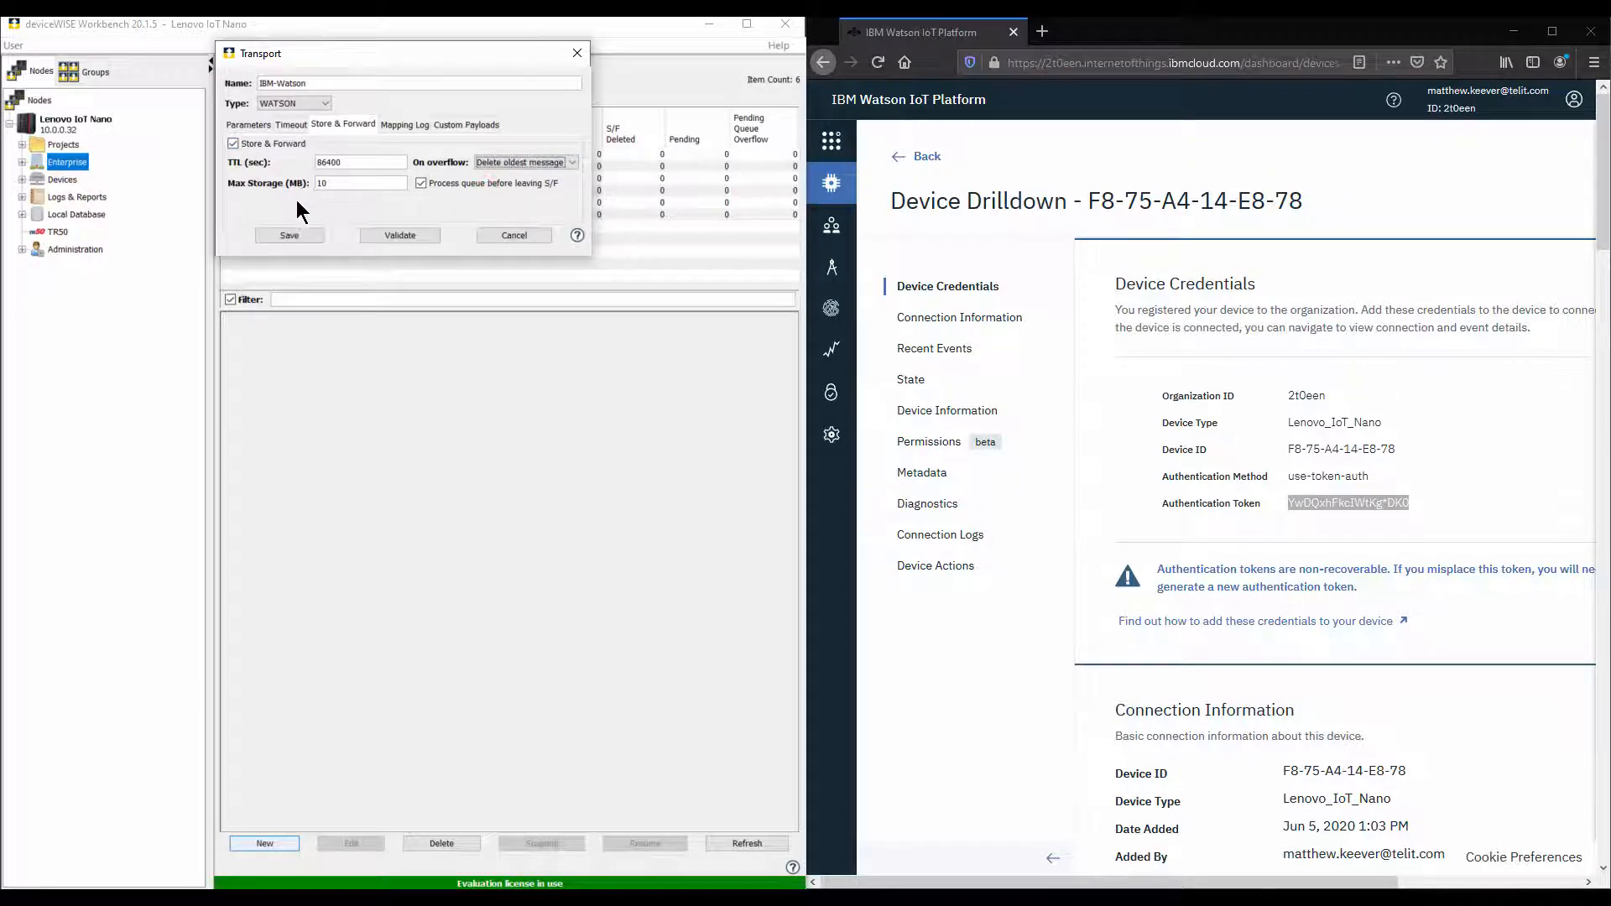
click(290, 234)
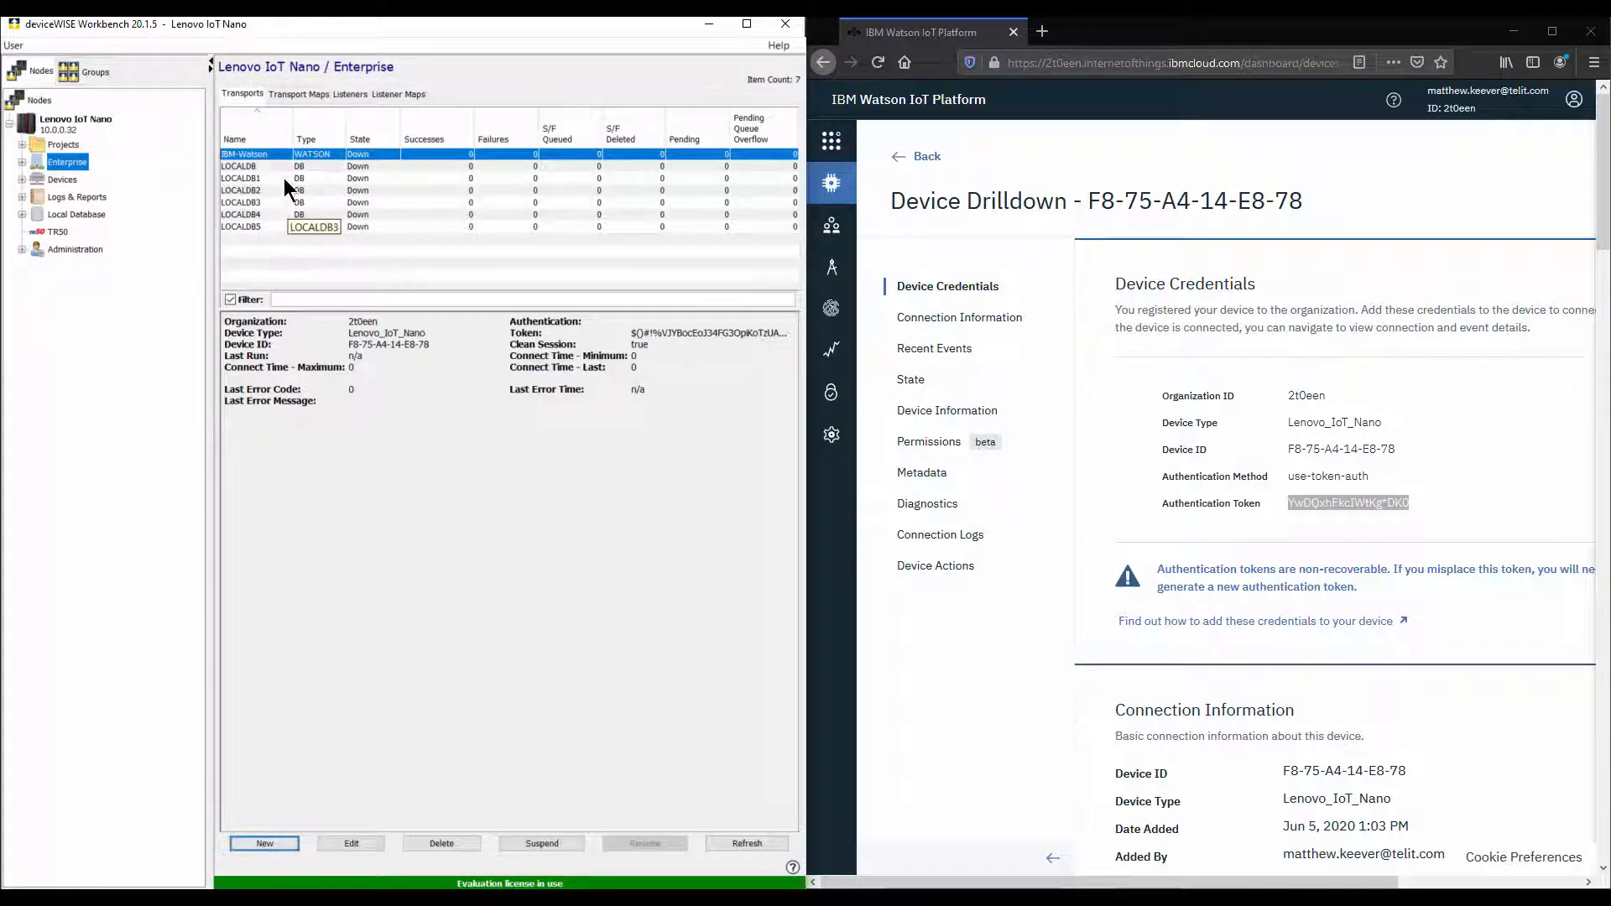
Create a transport map named IBM-Watson that uses the IBM-Watson transport
click(289, 98)
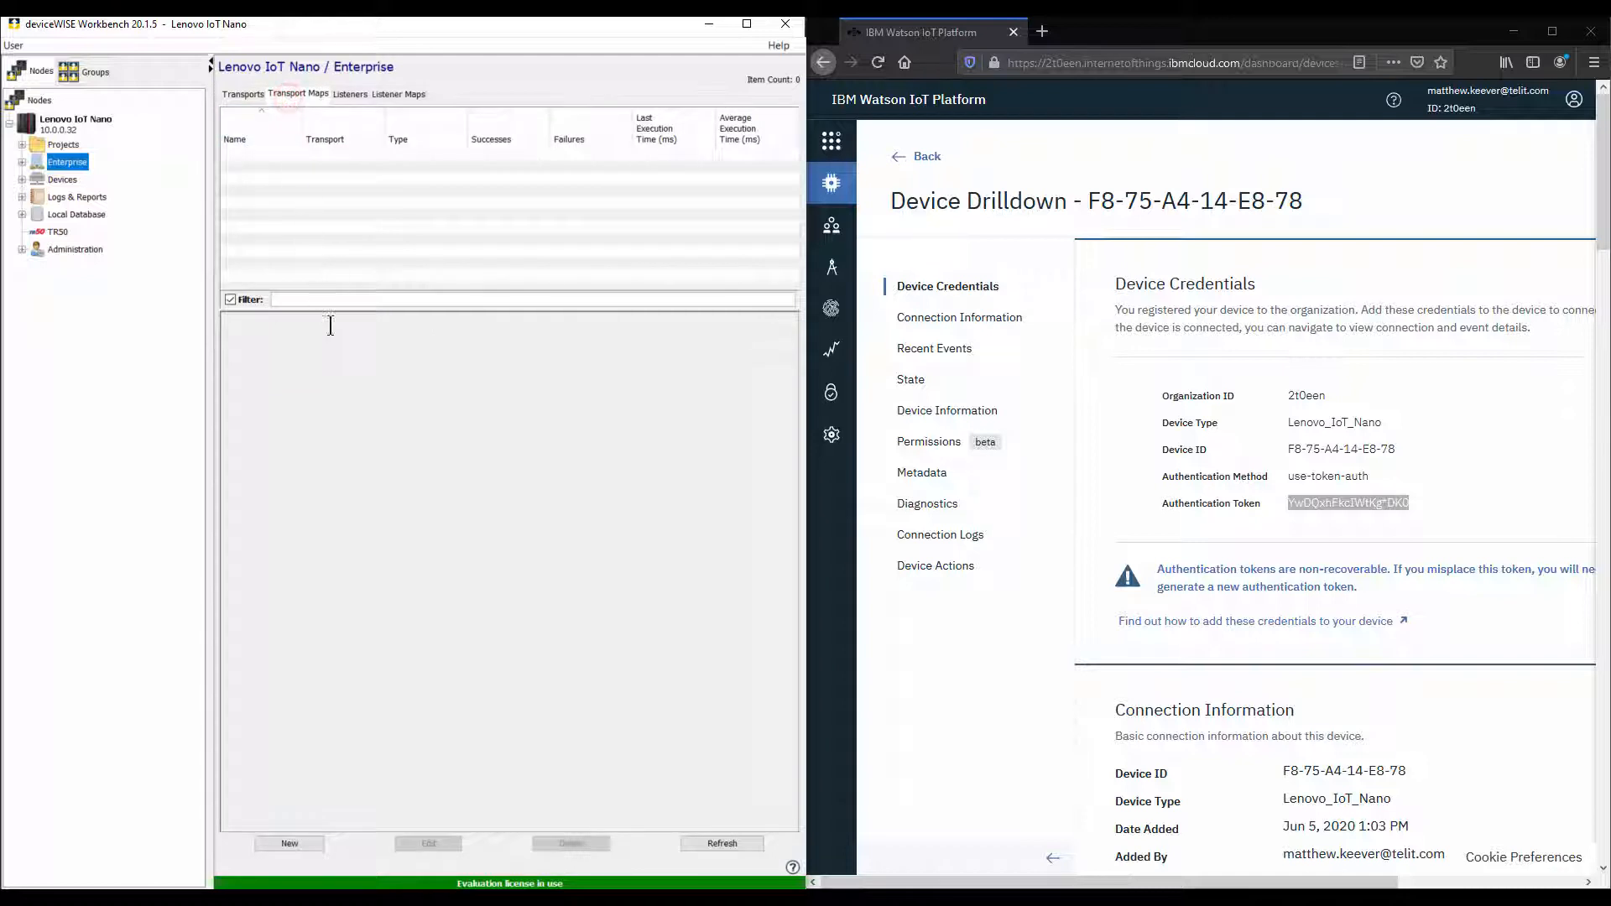
click(312, 848)
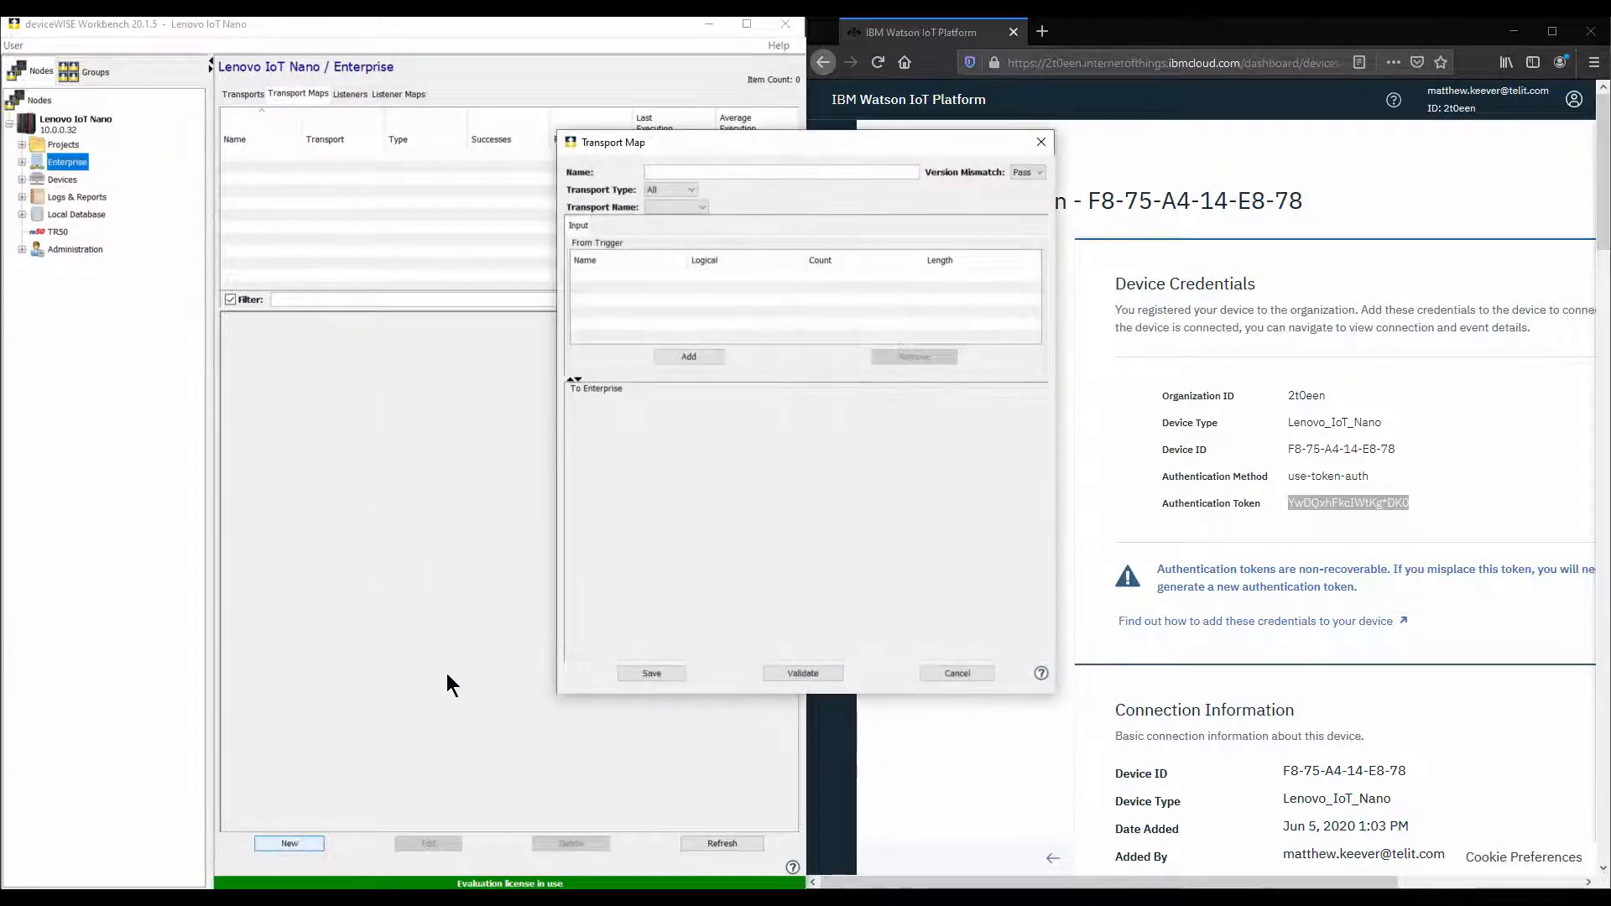
text(IBM-Watson)
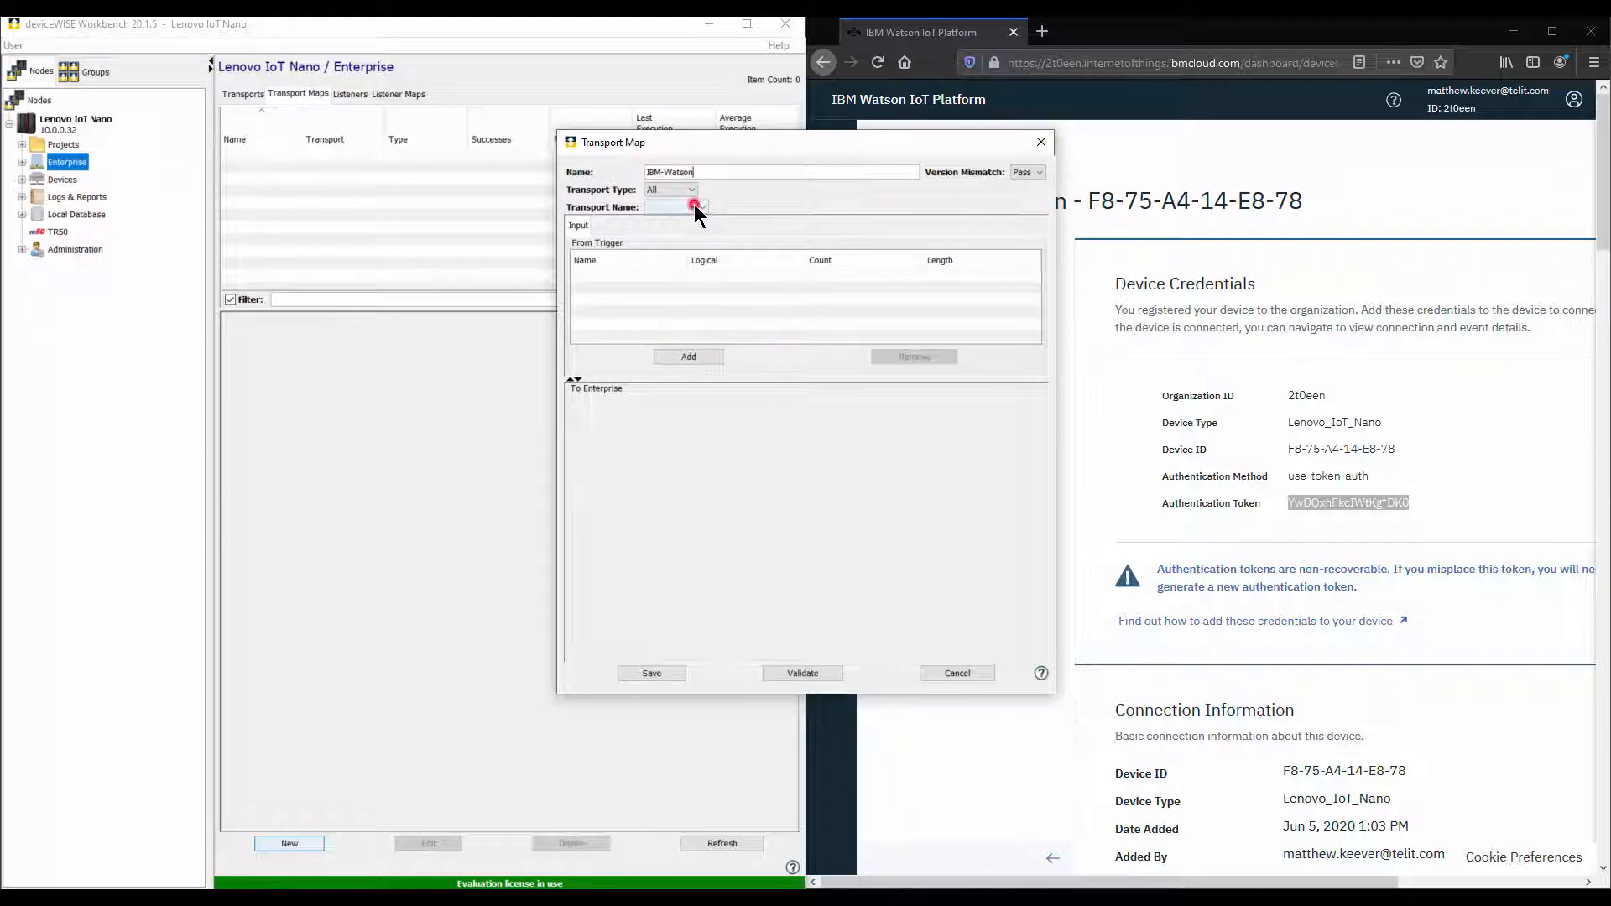
click(697, 209)
click(669, 222)
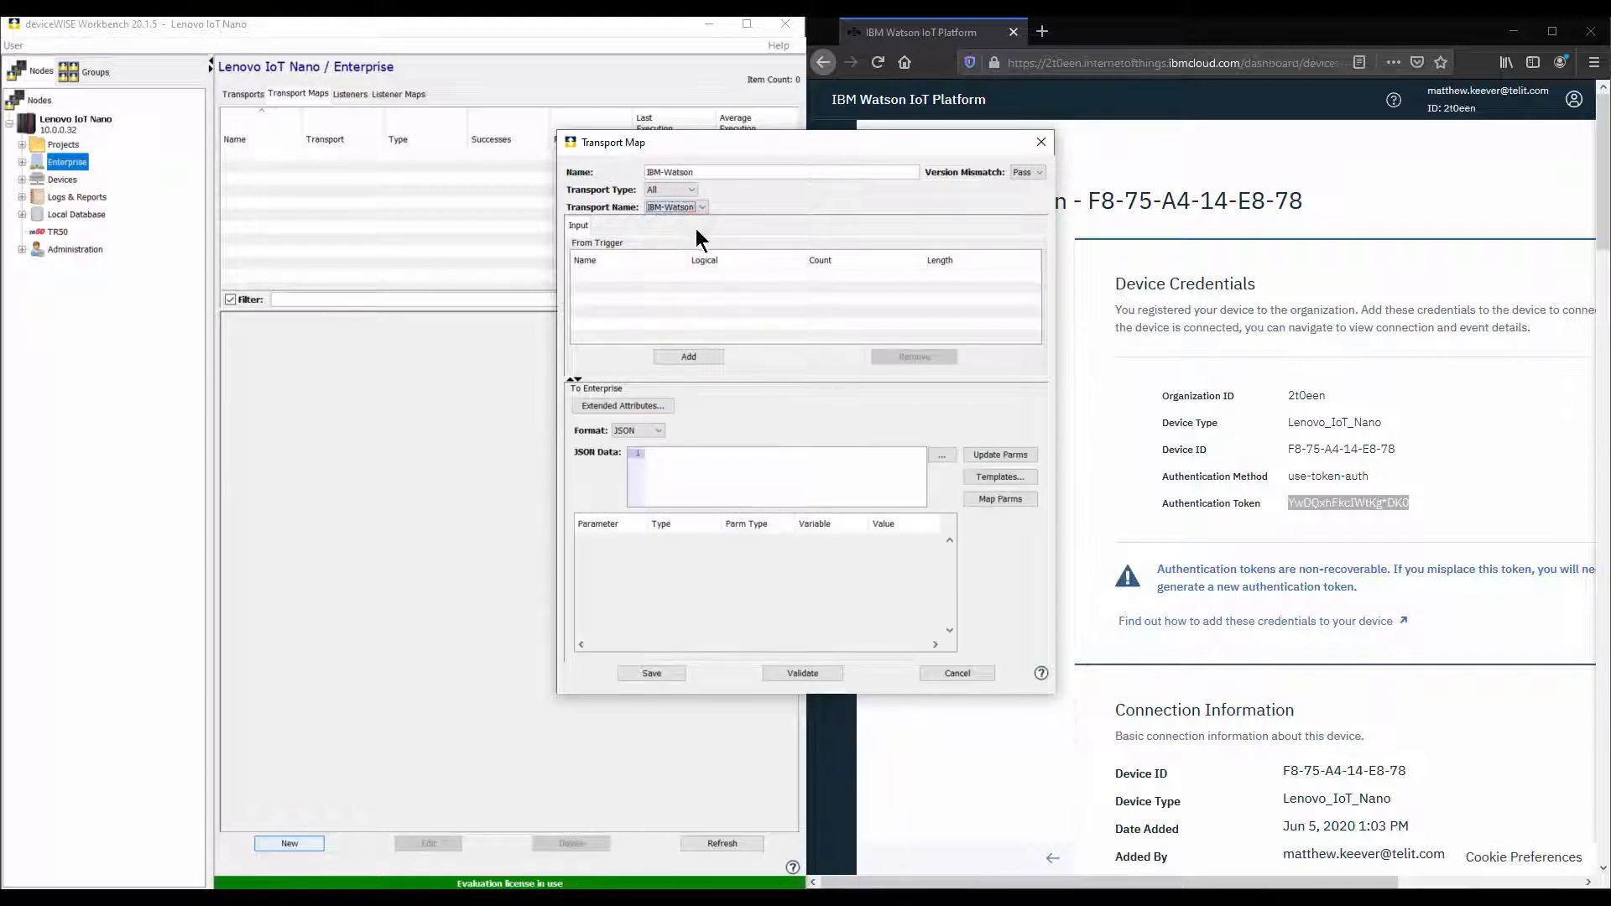
Enter the map's JSON data as an object with cpu_usage 50, analog_input 7.7 and digital_input 7
click(941, 456)
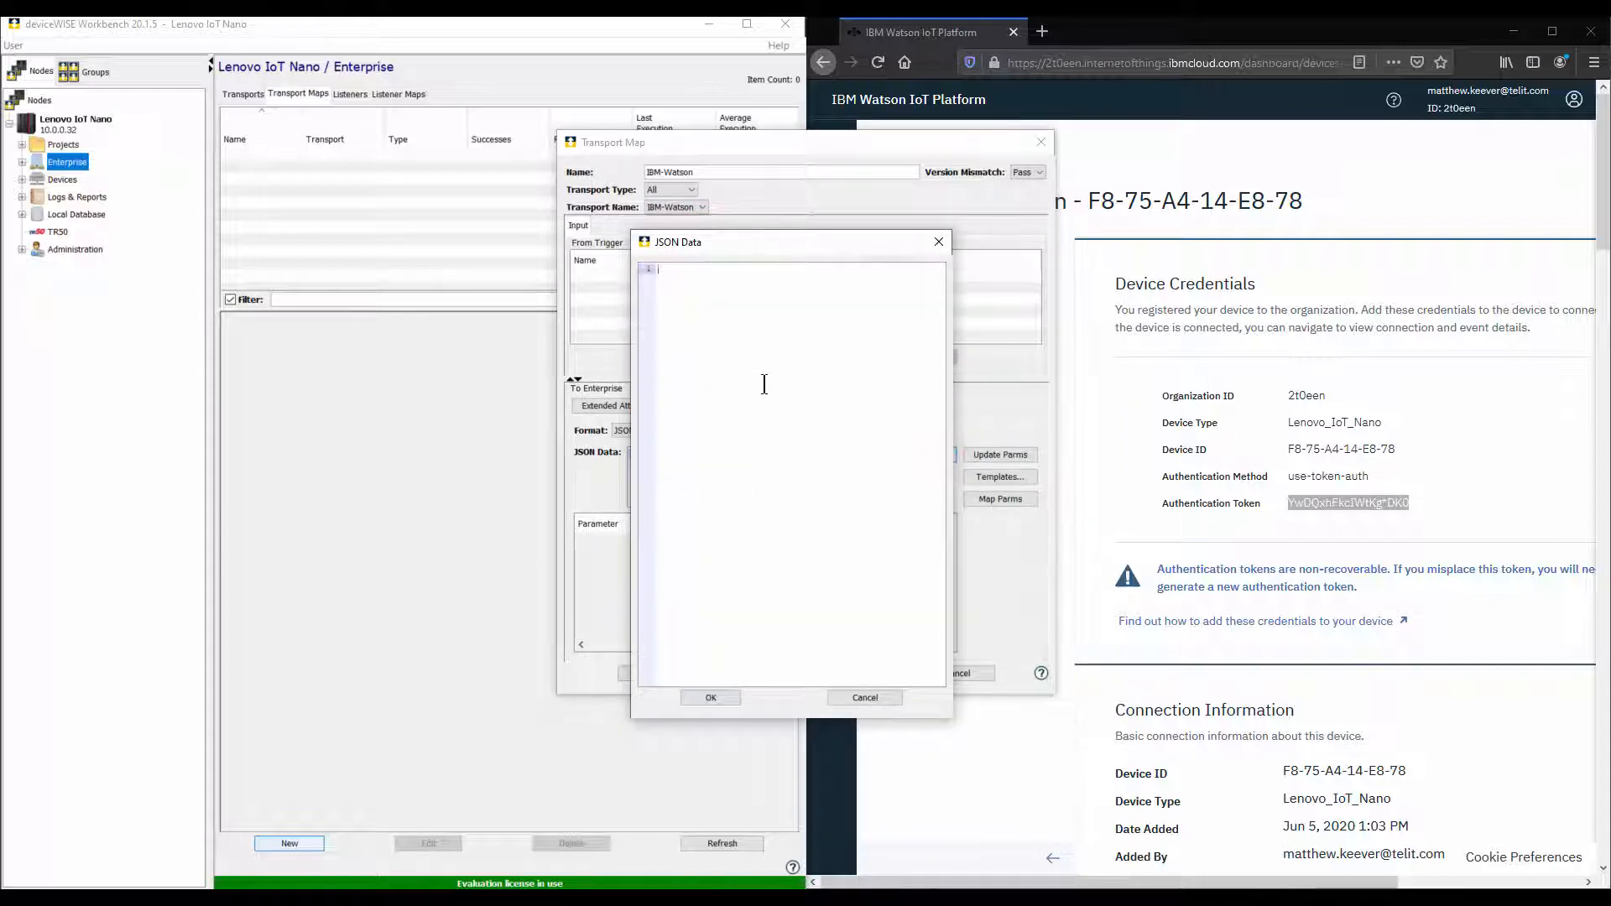
text({)
key(Return)
text("cpu")
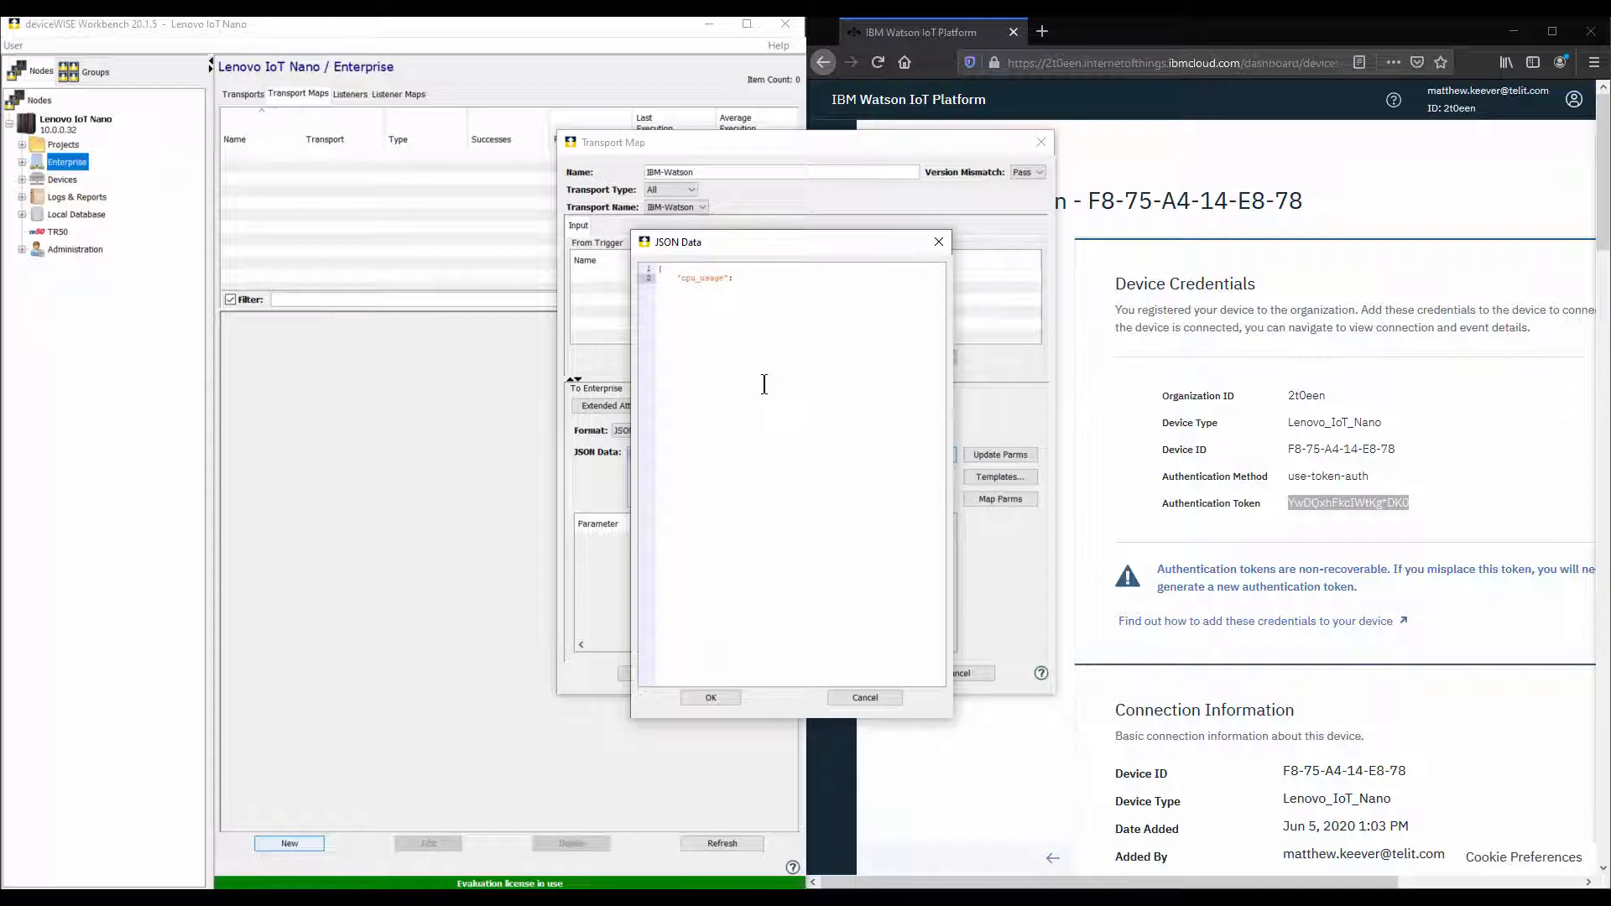
key(Return)
text("analog_input": 7.7,)
key(Return)
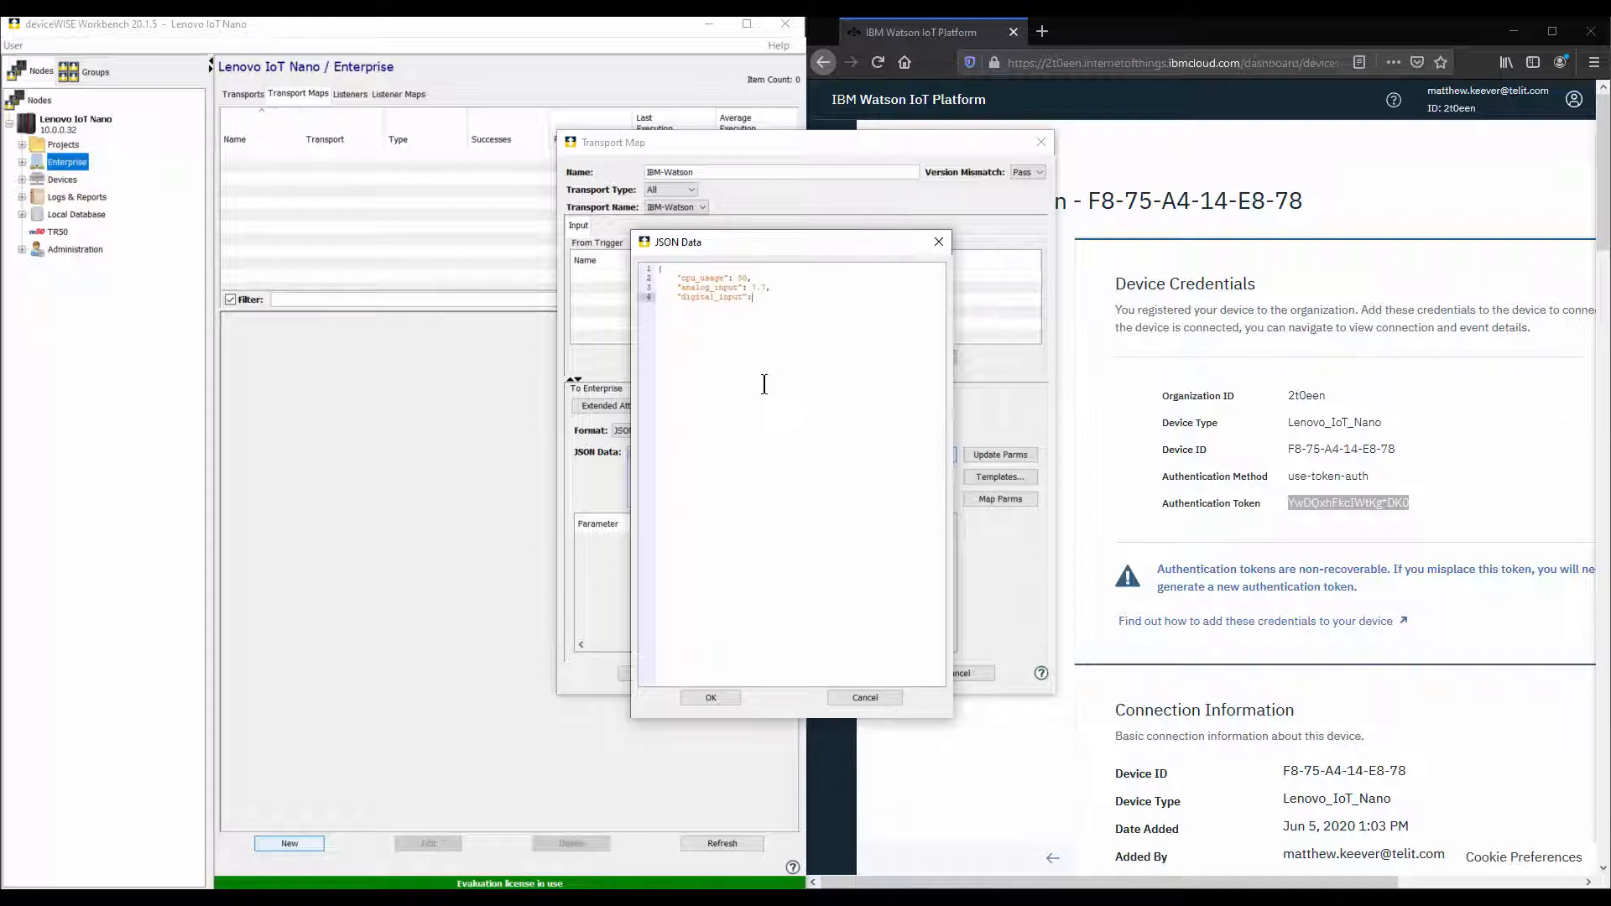
key(Return)
click(732, 701)
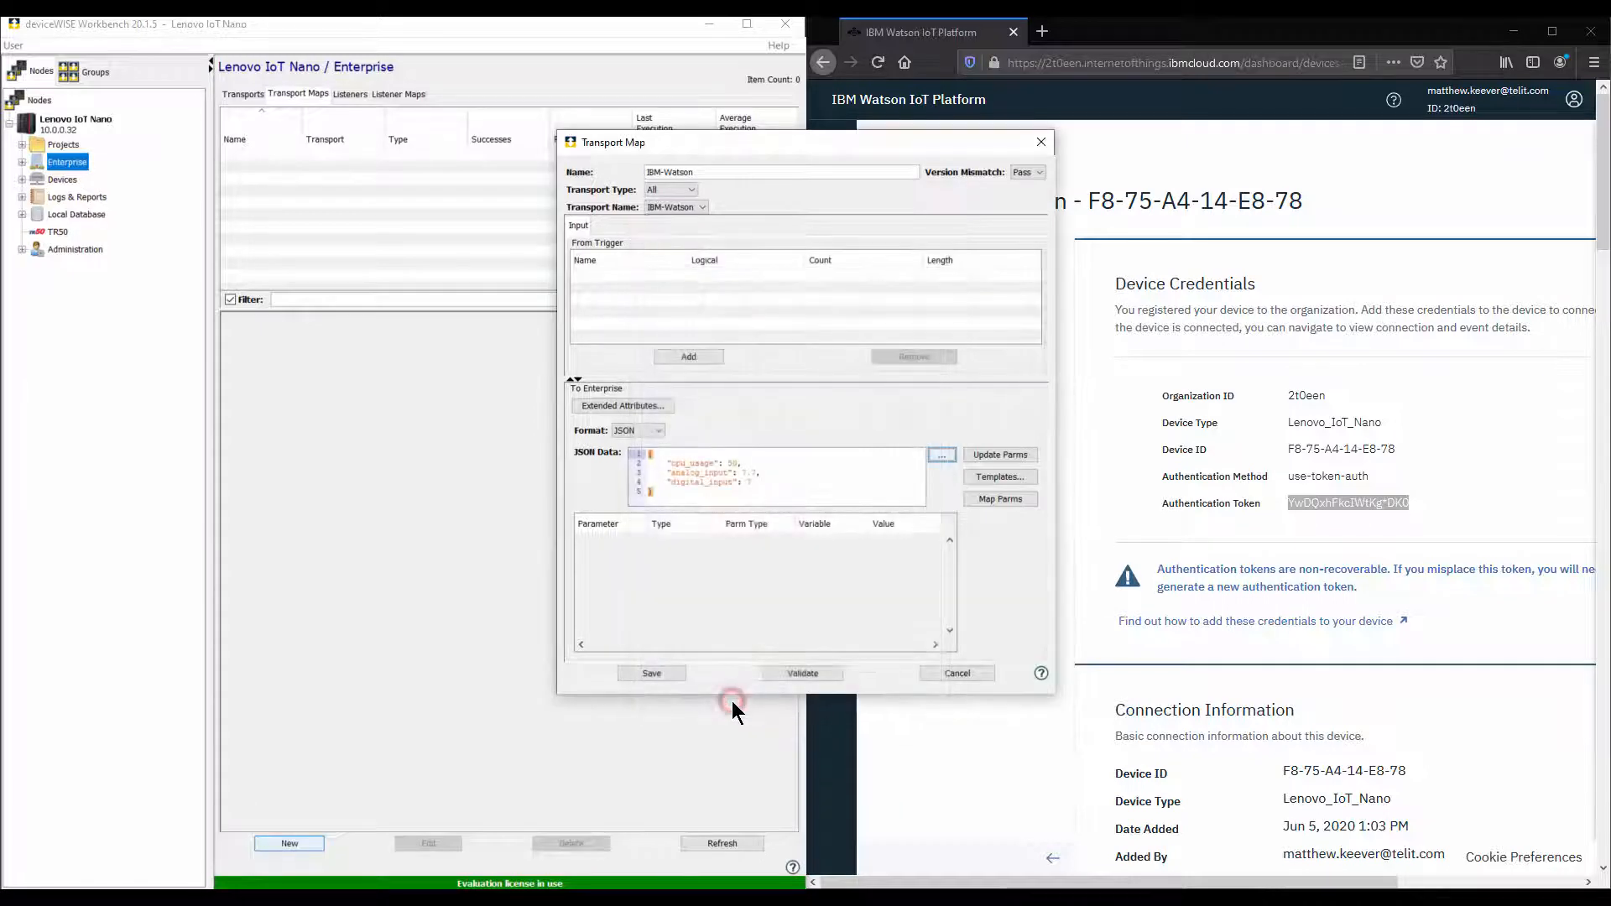
Generate the parameters from the JSON data, map them to trigger input variables, and validate and save the transport map
click(984, 454)
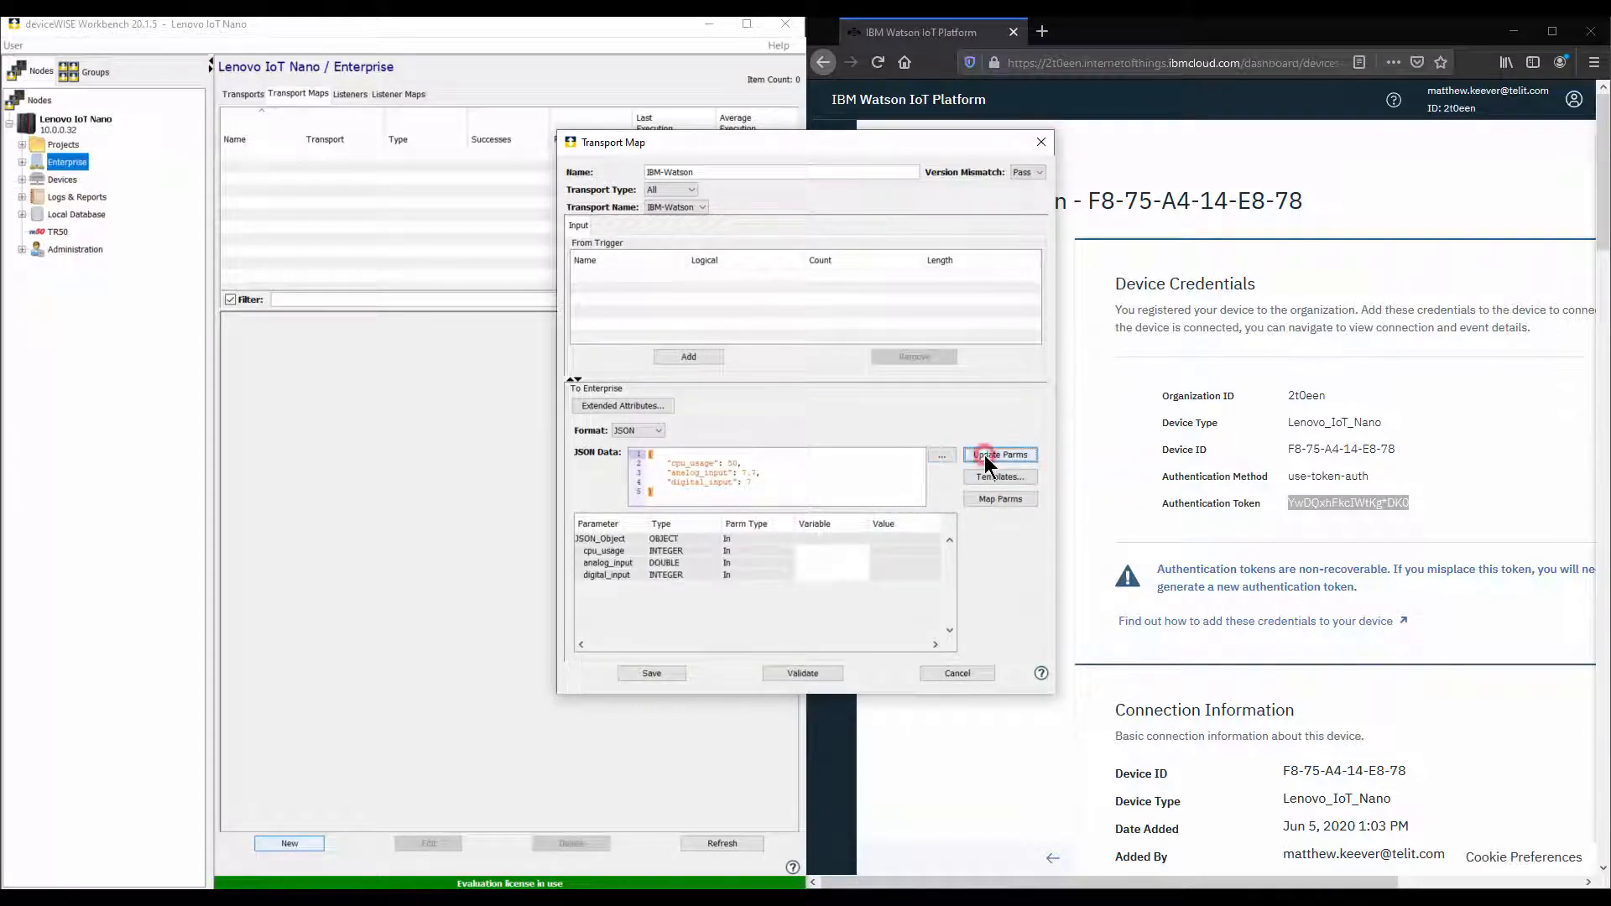
click(985, 500)
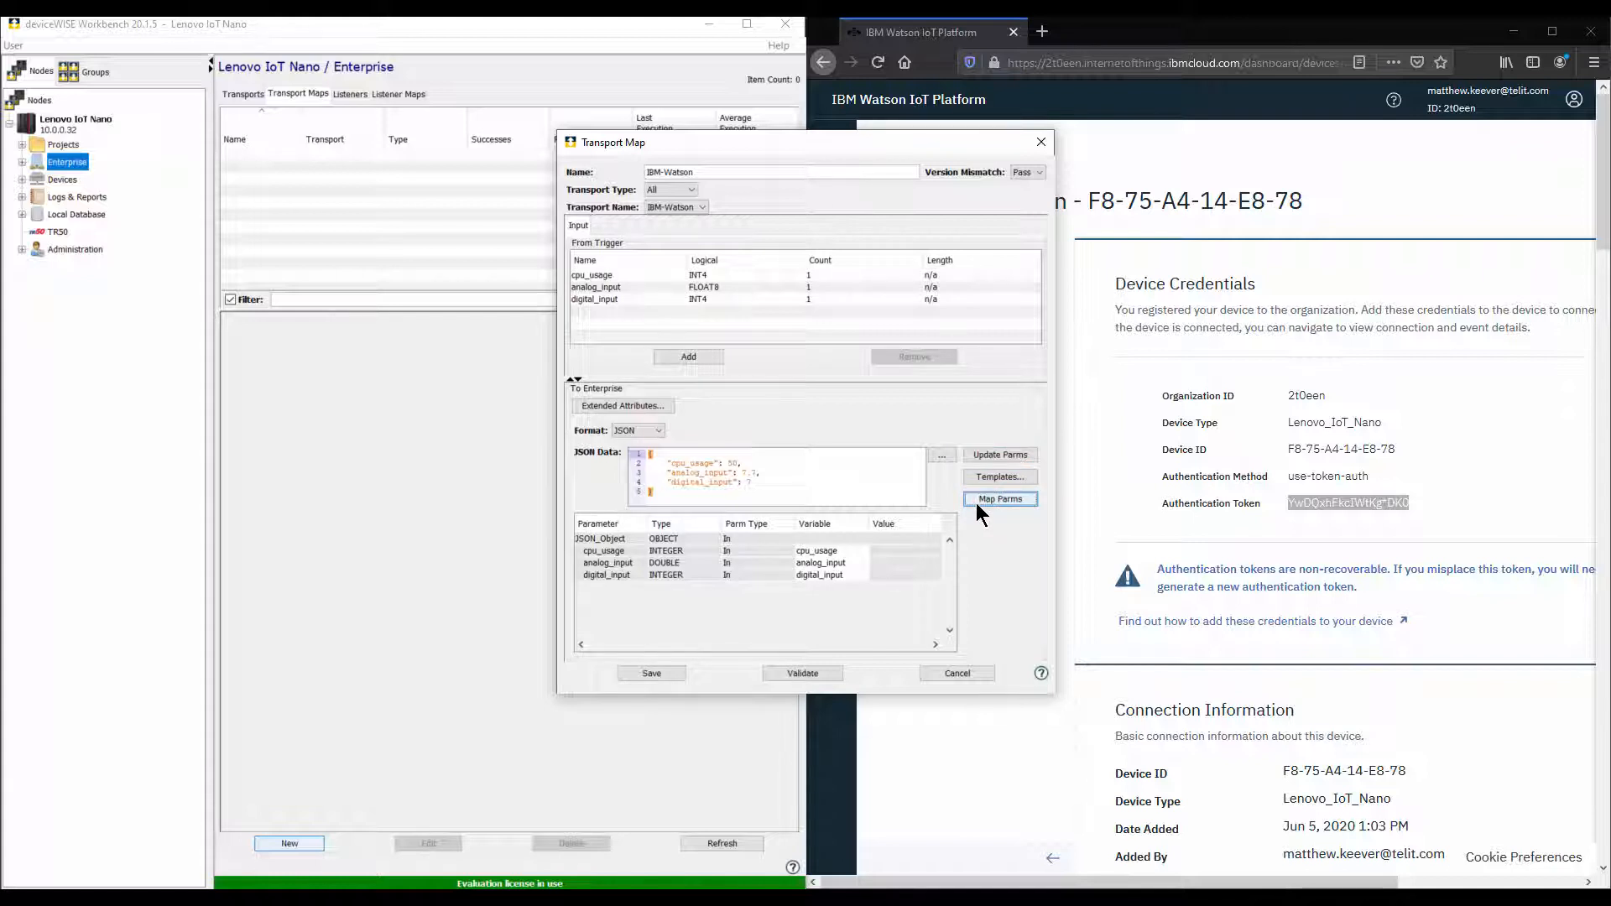
click(789, 672)
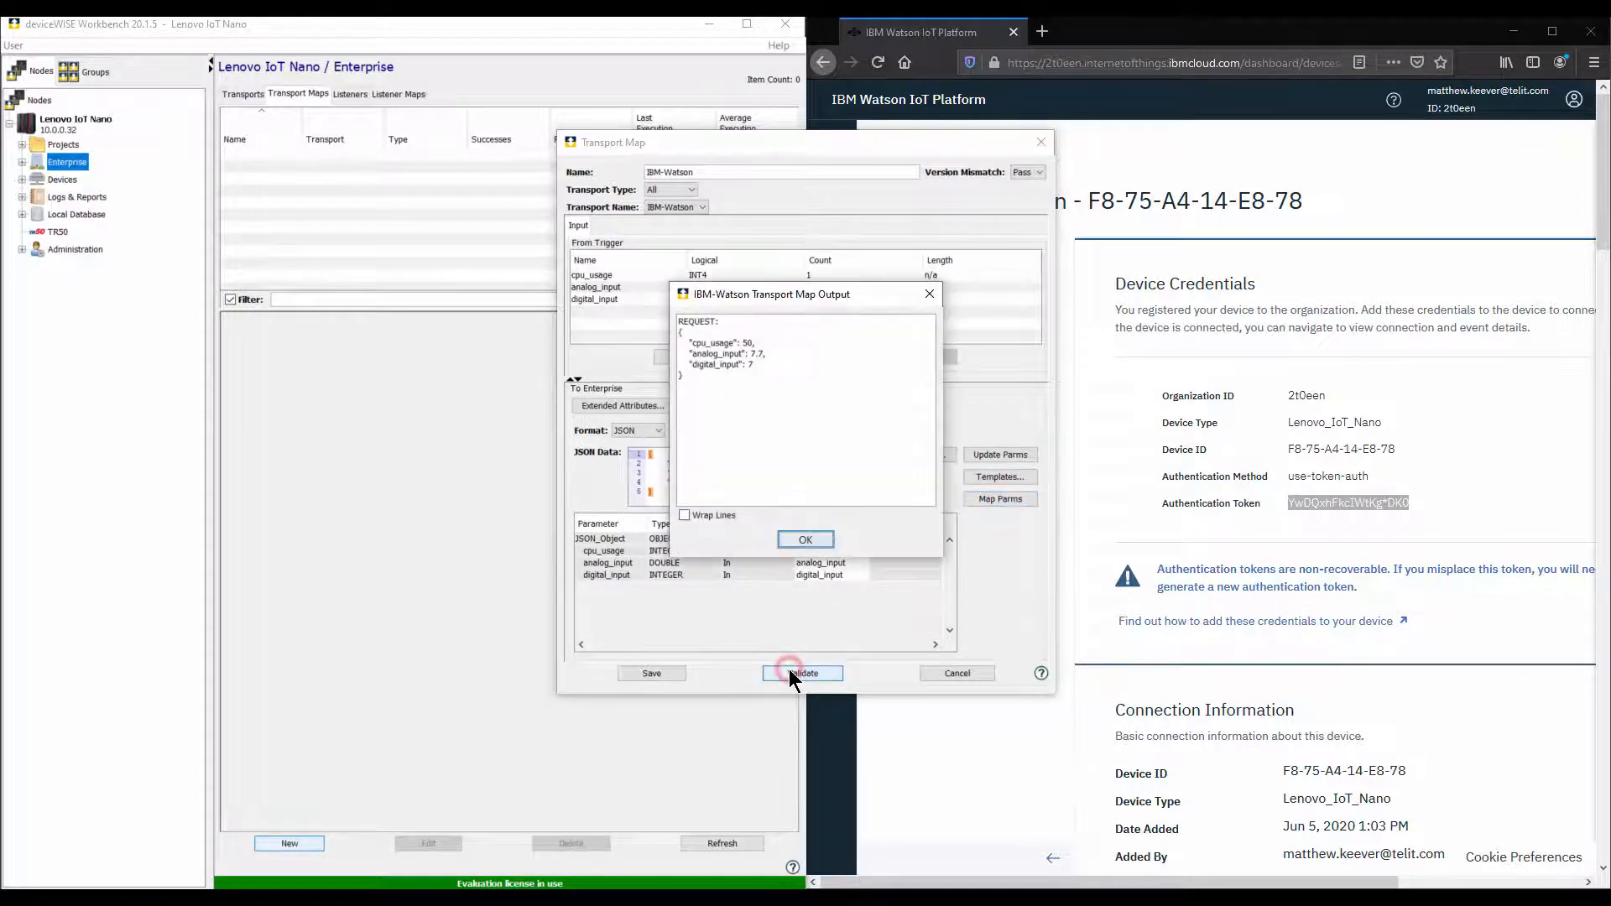
click(799, 541)
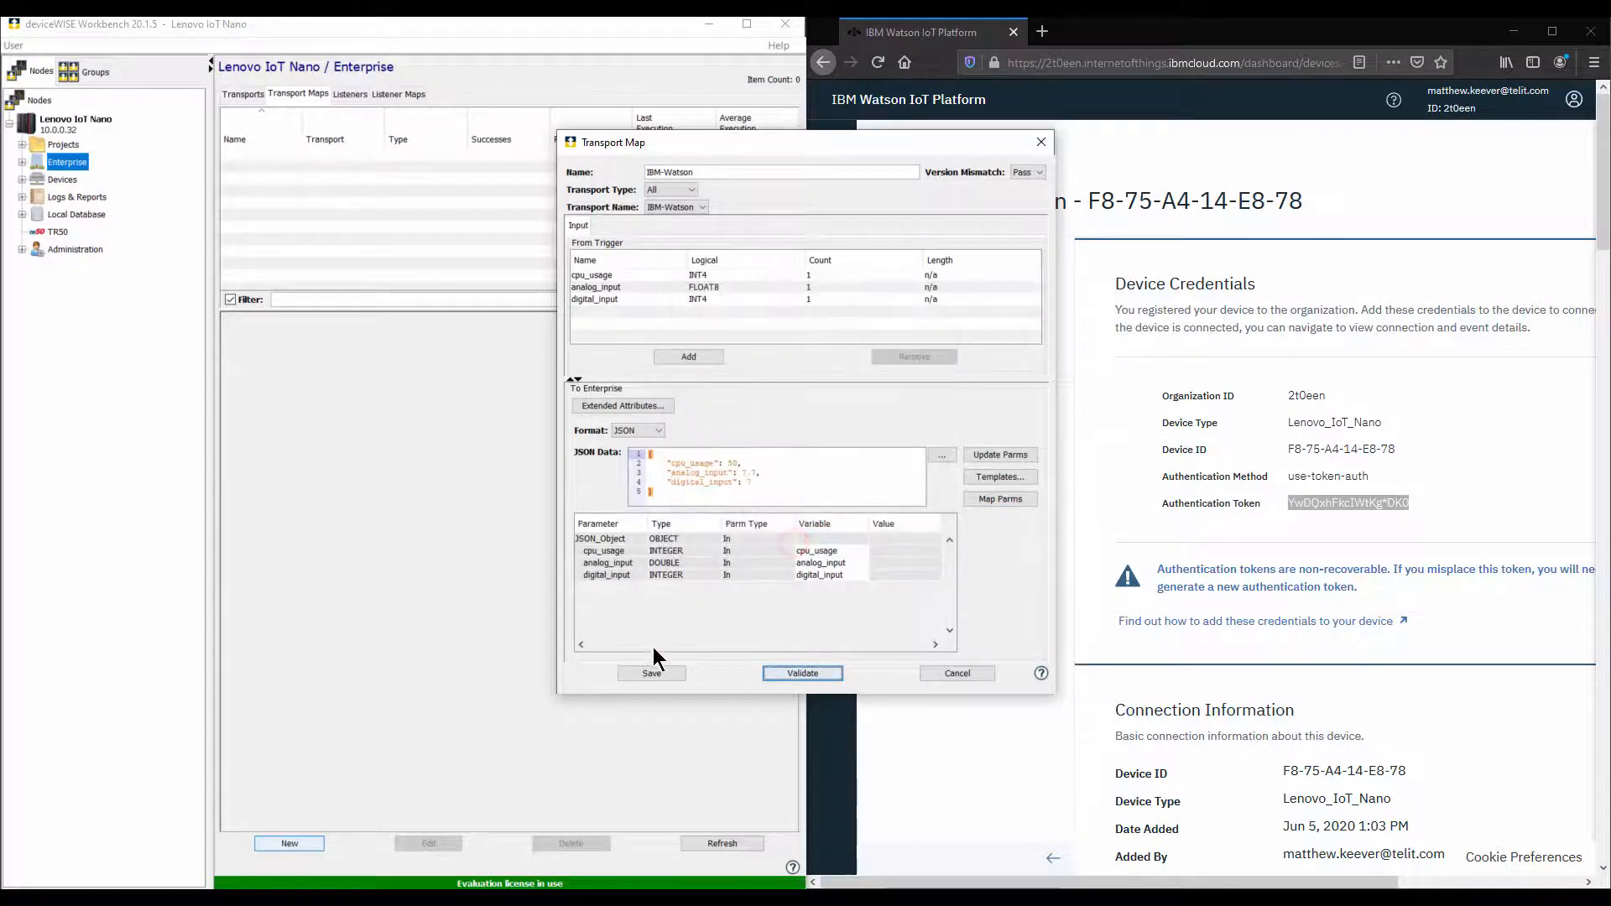
click(648, 673)
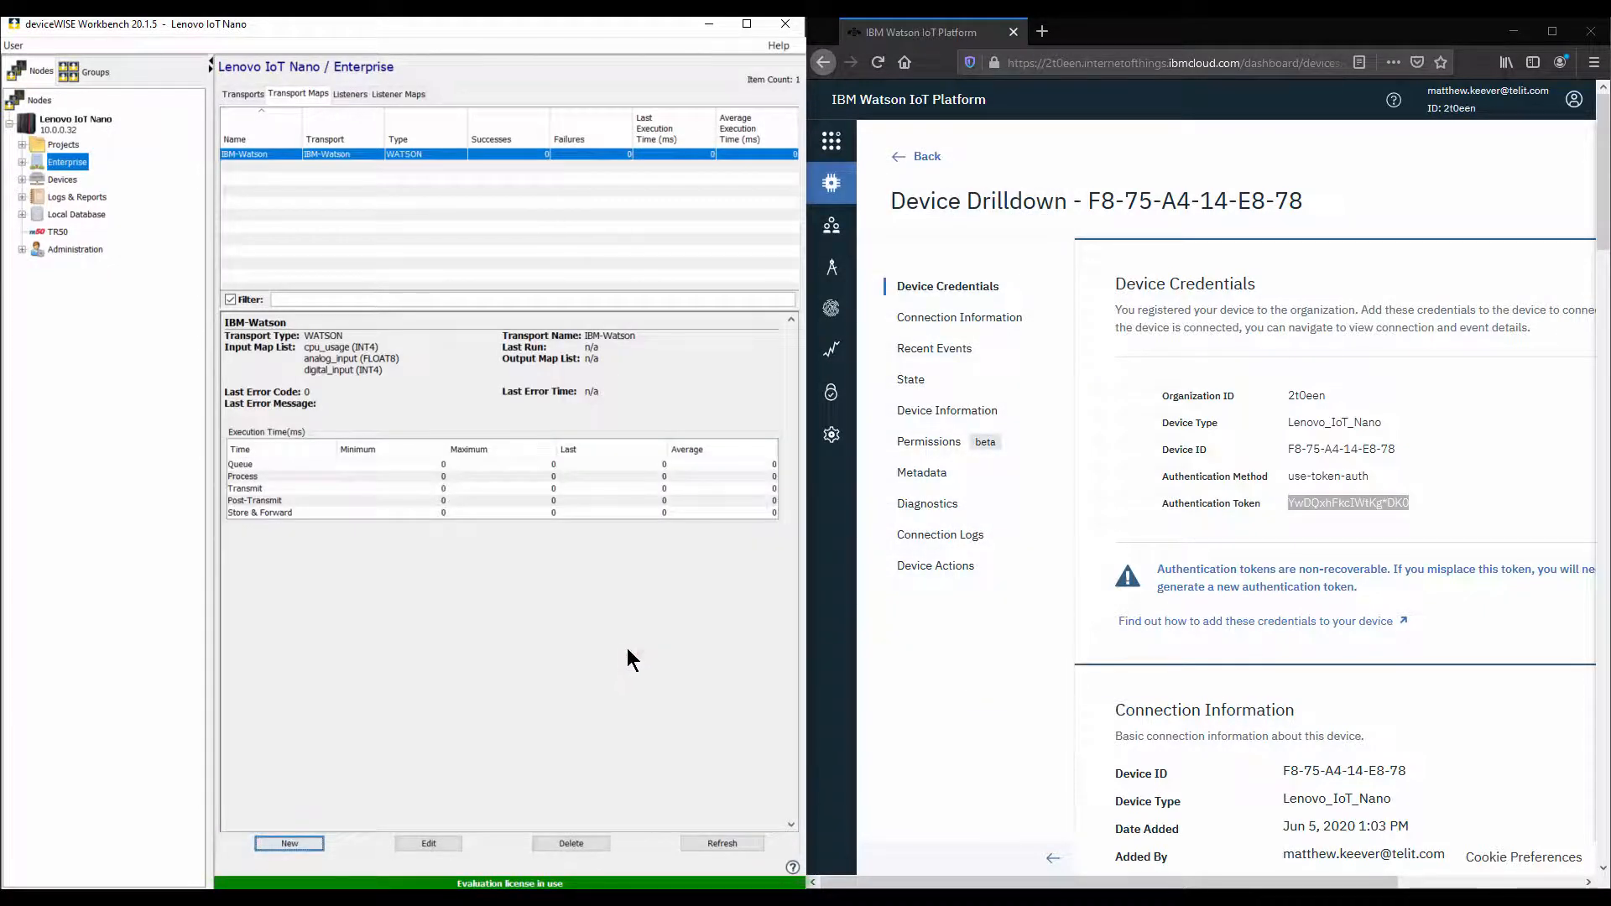
Create a trigger named IBM Watson Publish in the Lenovo Watson Demo project with the Schedule event type
click(55, 145)
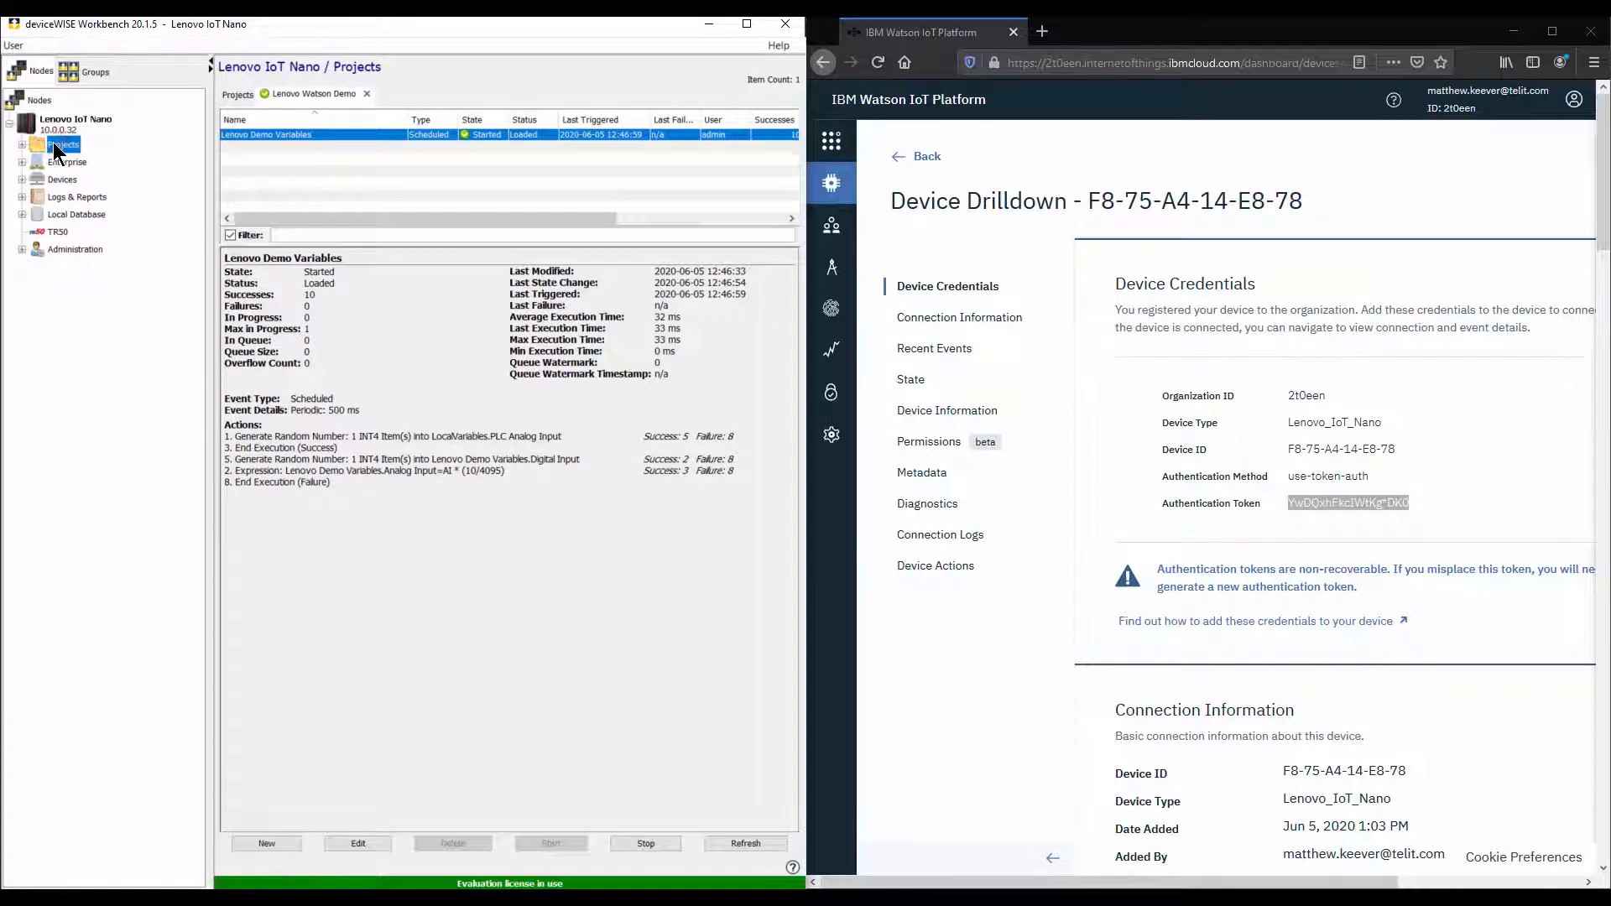
double_click(54, 144)
click(72, 159)
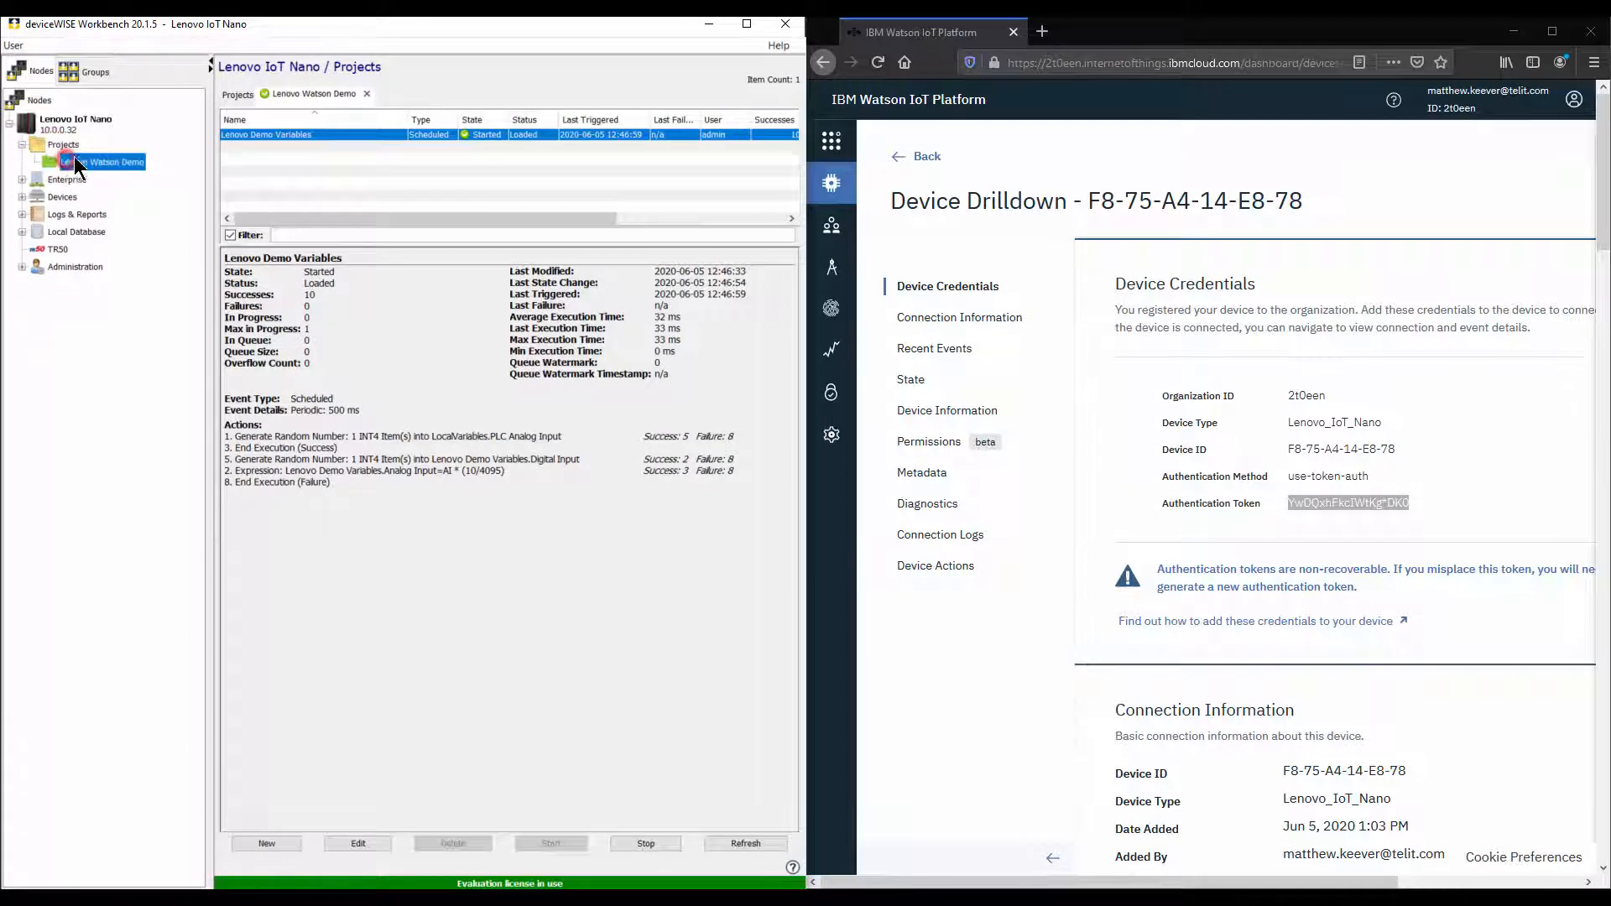
click(278, 843)
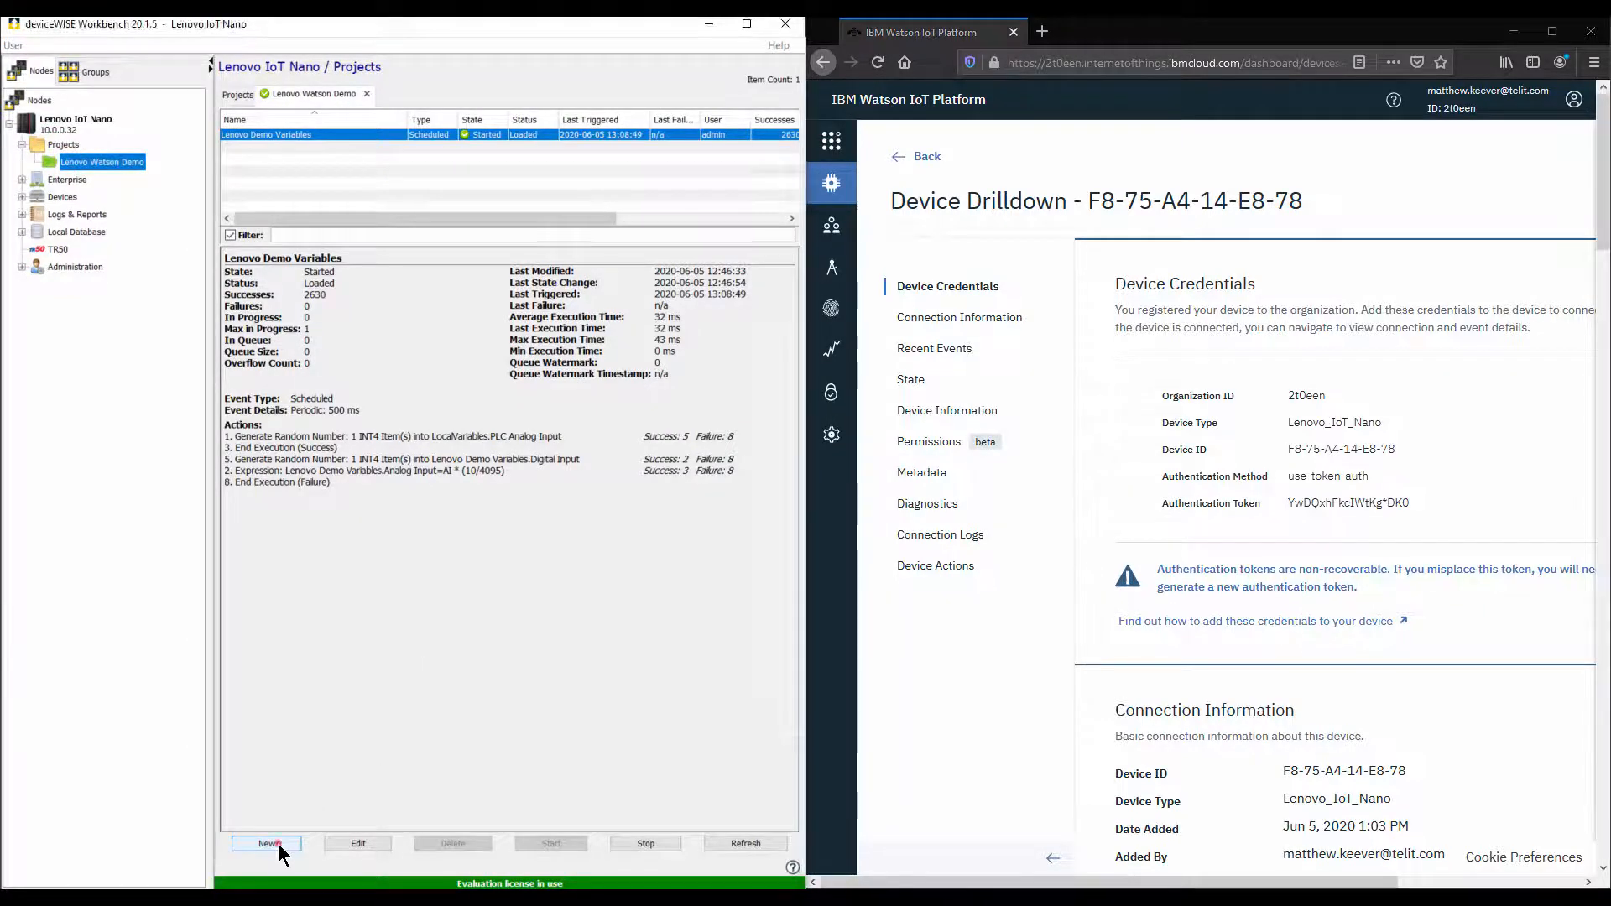
text(IBM )
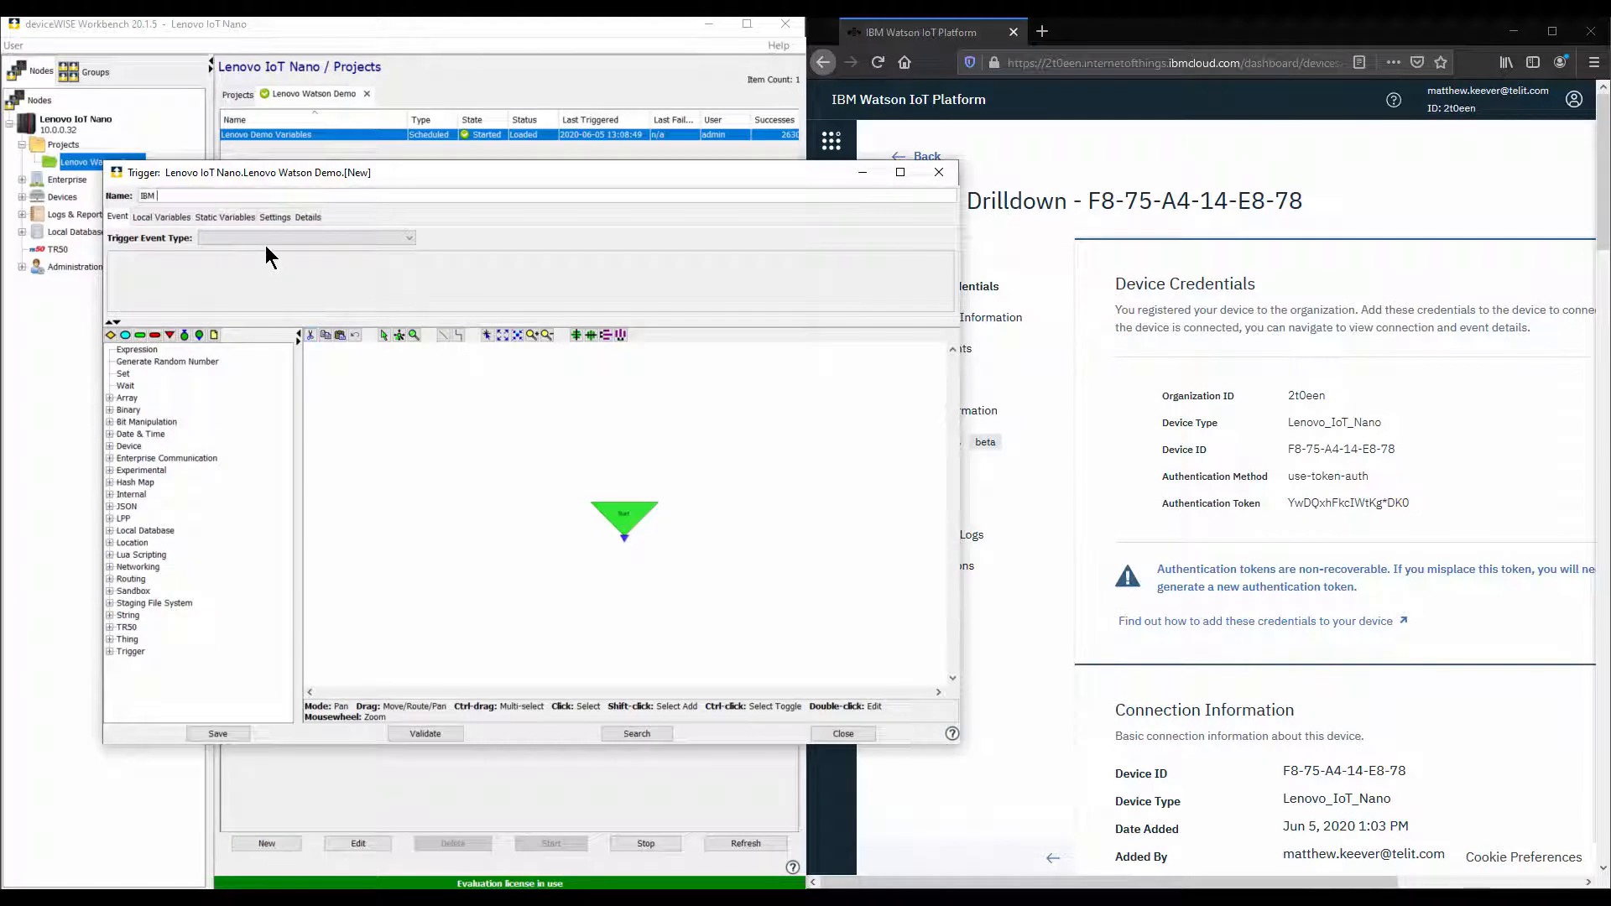
text(Watson Publish)
click(265, 242)
click(221, 284)
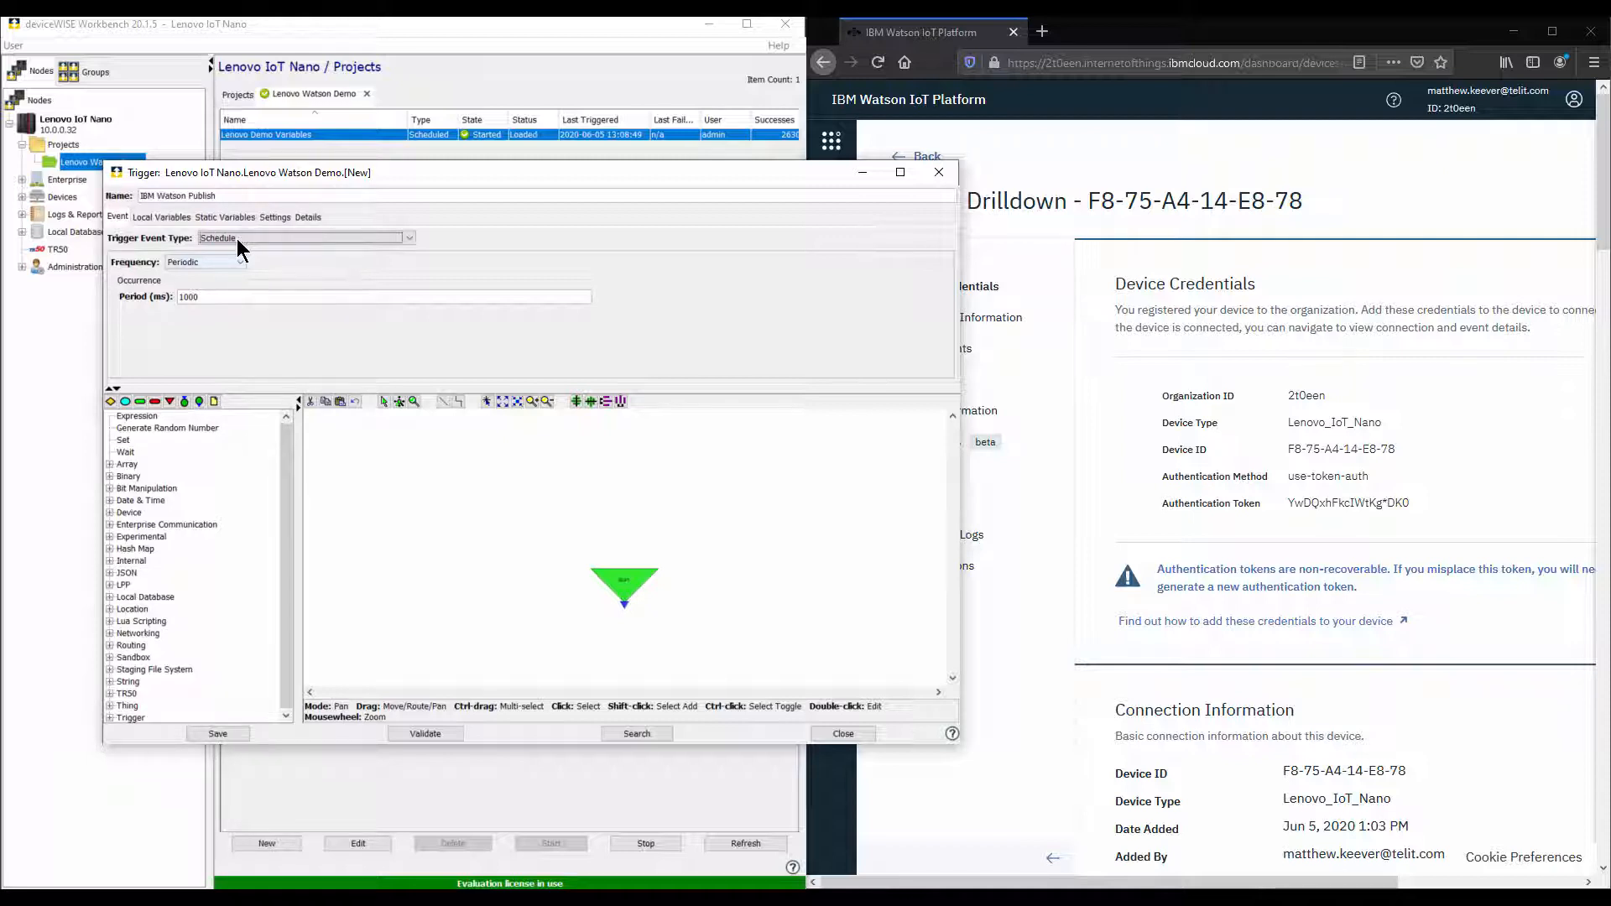
Add an INT1 static variable named Event Counter with default value 1 to the trigger
click(235, 217)
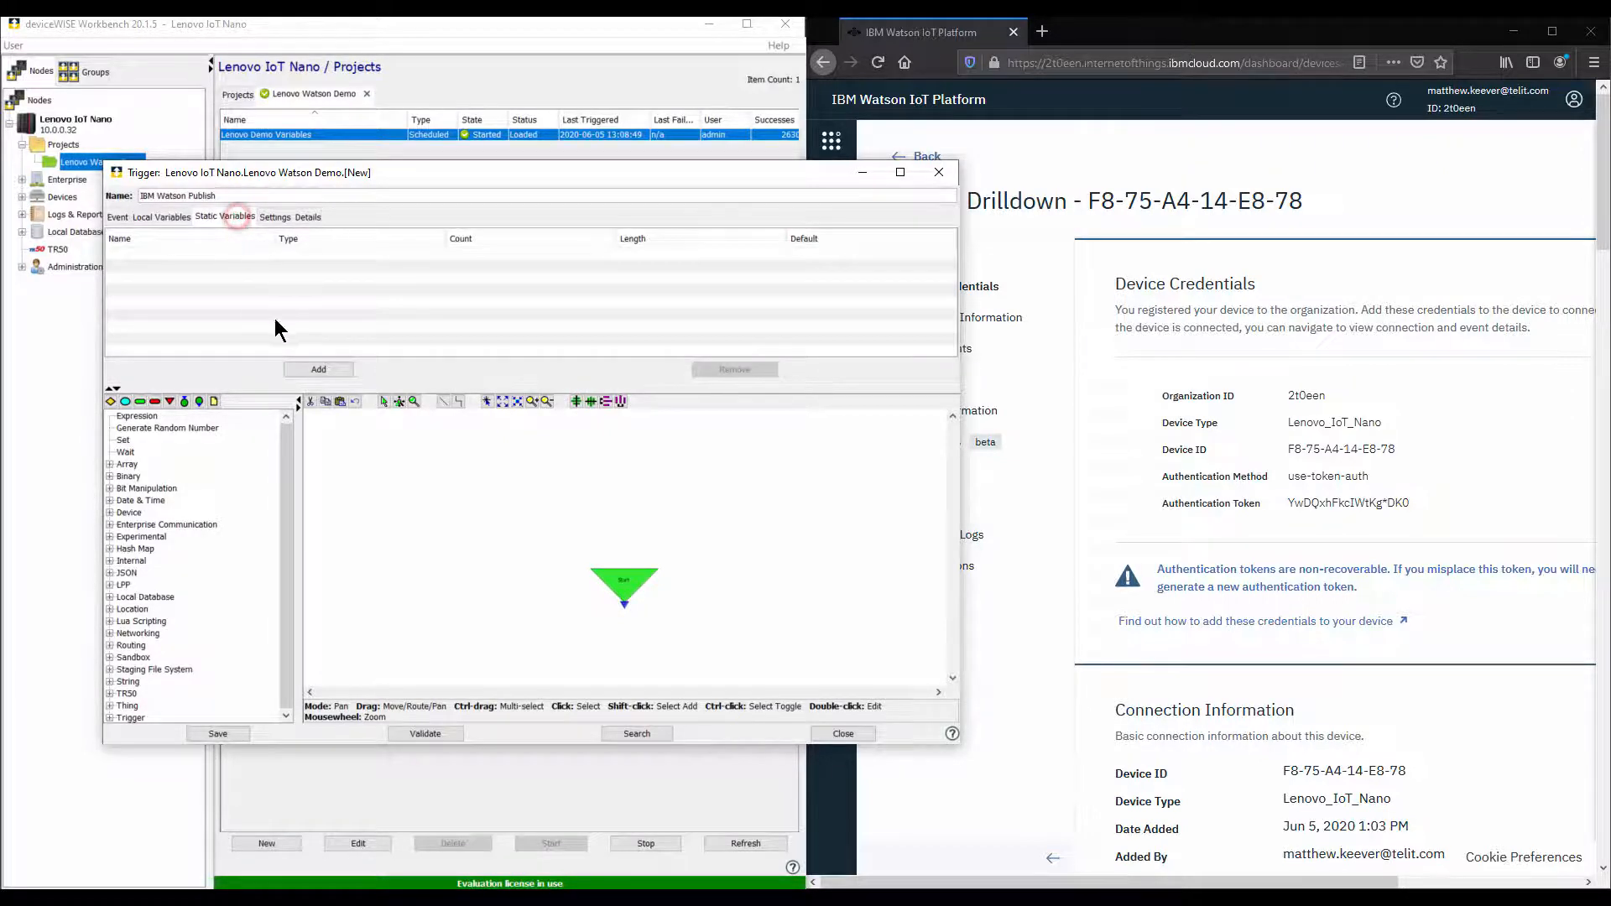
click(319, 370)
text(Event Counter)
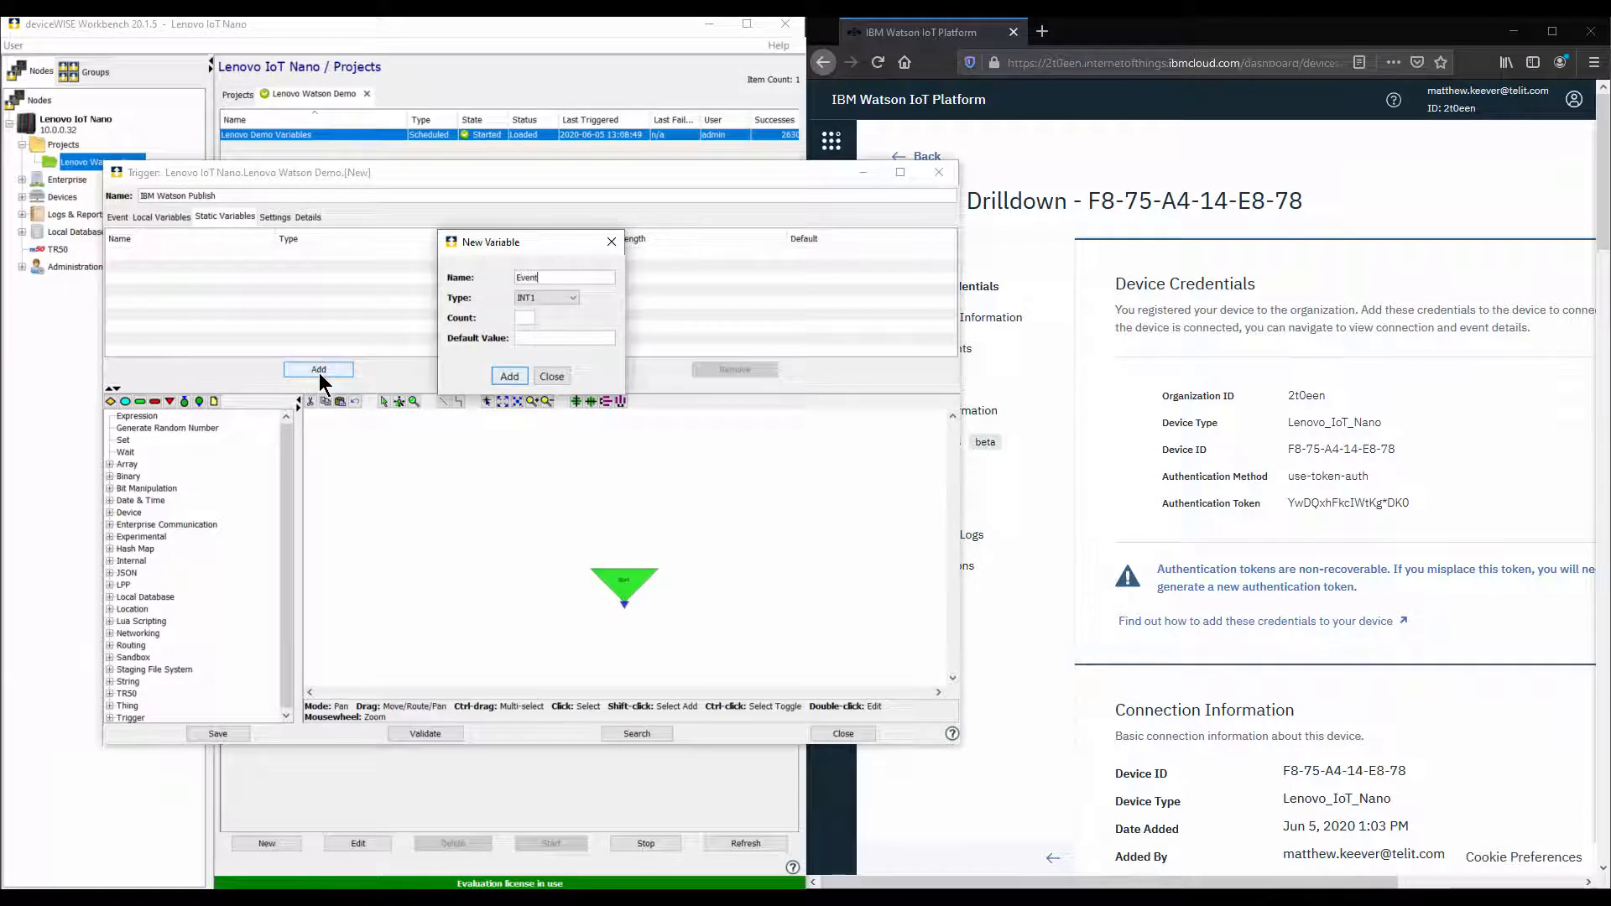
click(541, 338)
text(1)
click(517, 375)
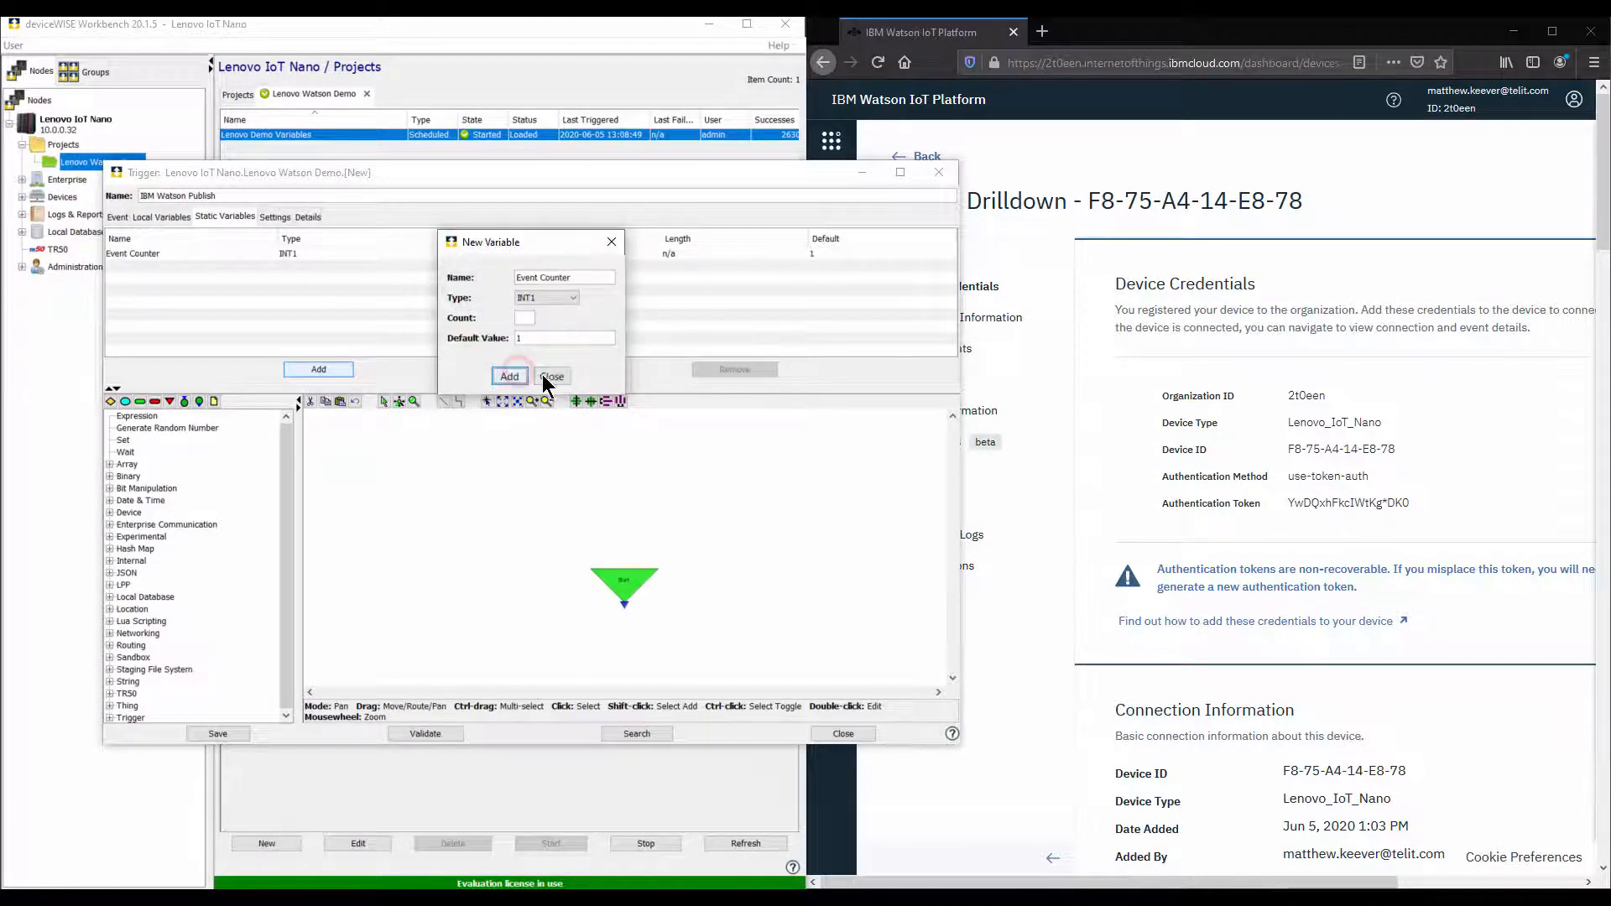
Add an Enterprise Communication Transaction action directly below the trigger's Start node
double_click(143, 526)
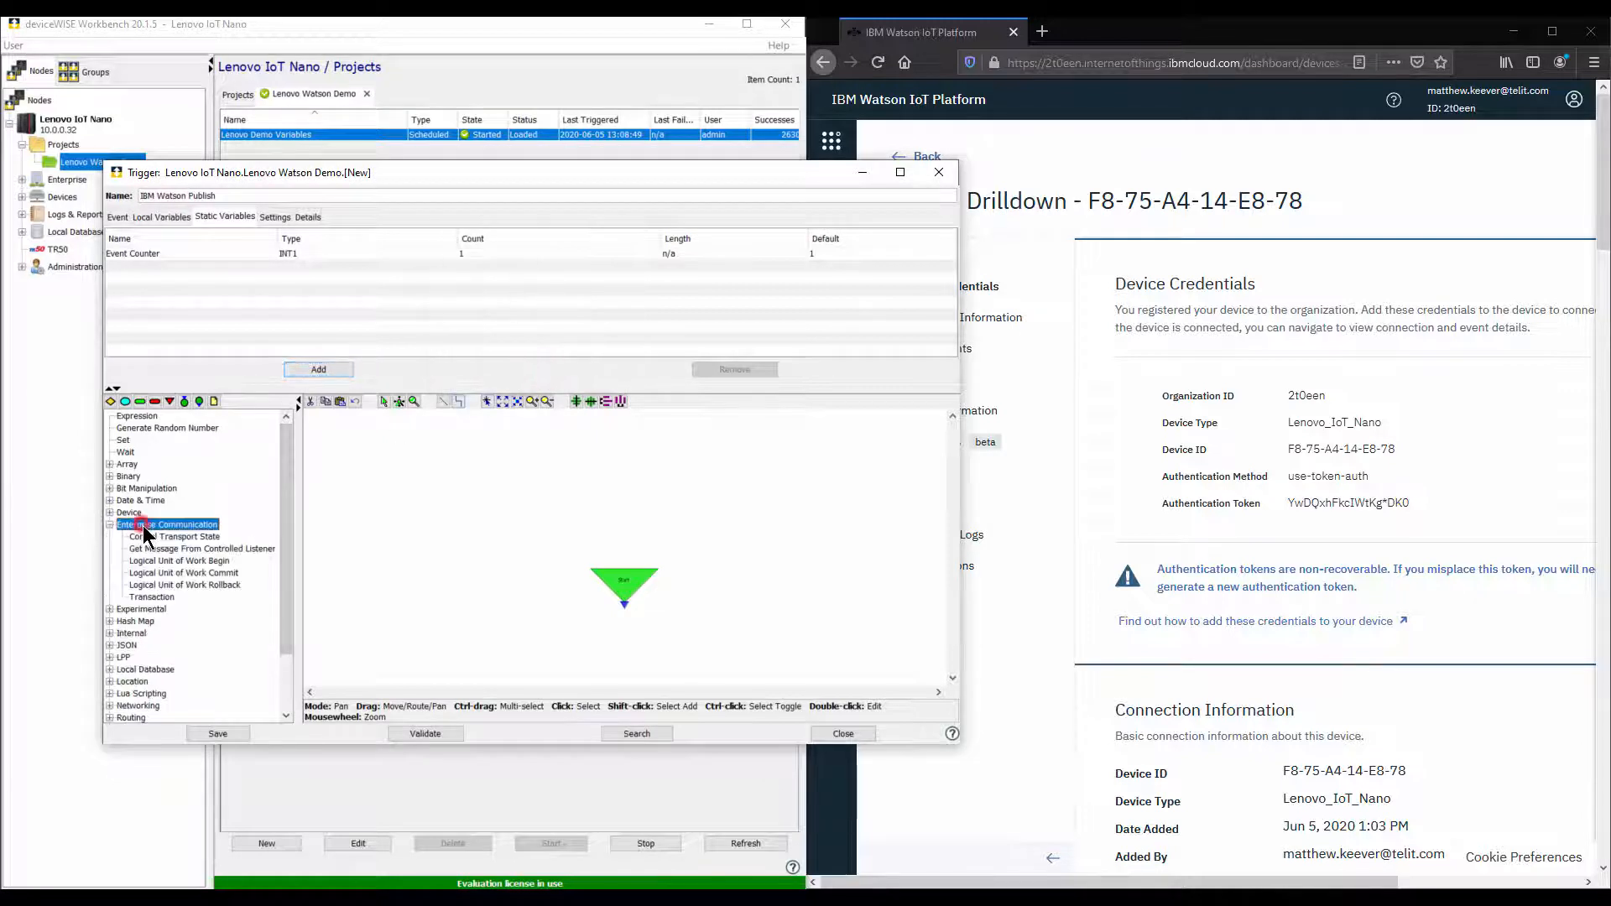
click(156, 596)
click(620, 656)
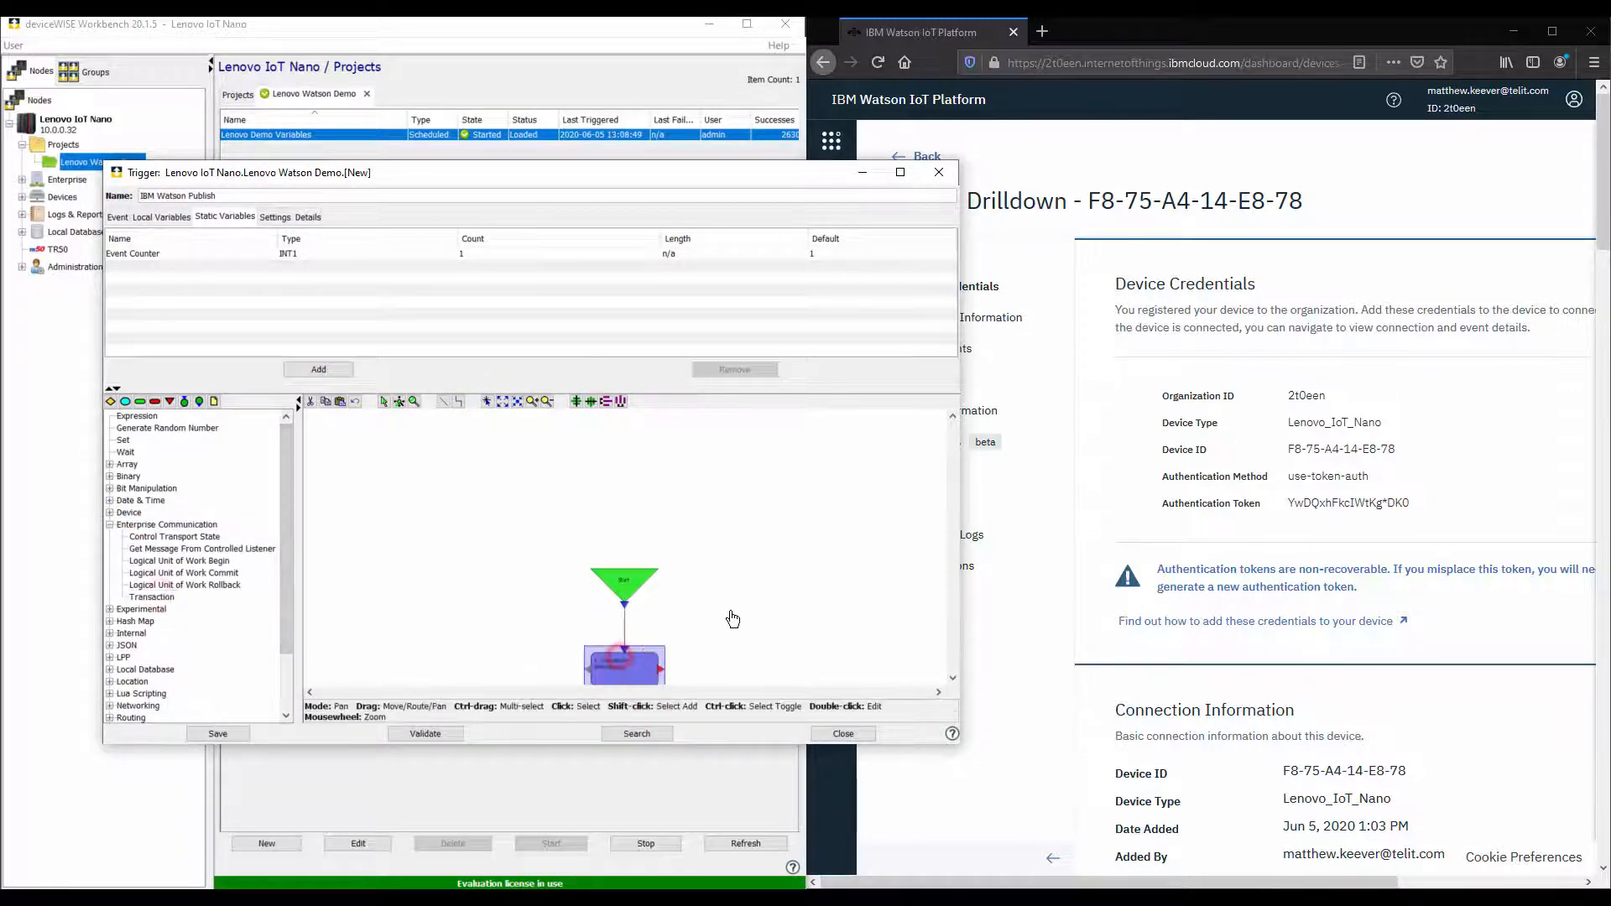
drag(717, 641, 678, 504)
Assign the System Monitor's CPU Usage variable to the transaction's cpu_usage input
double_click(579, 521)
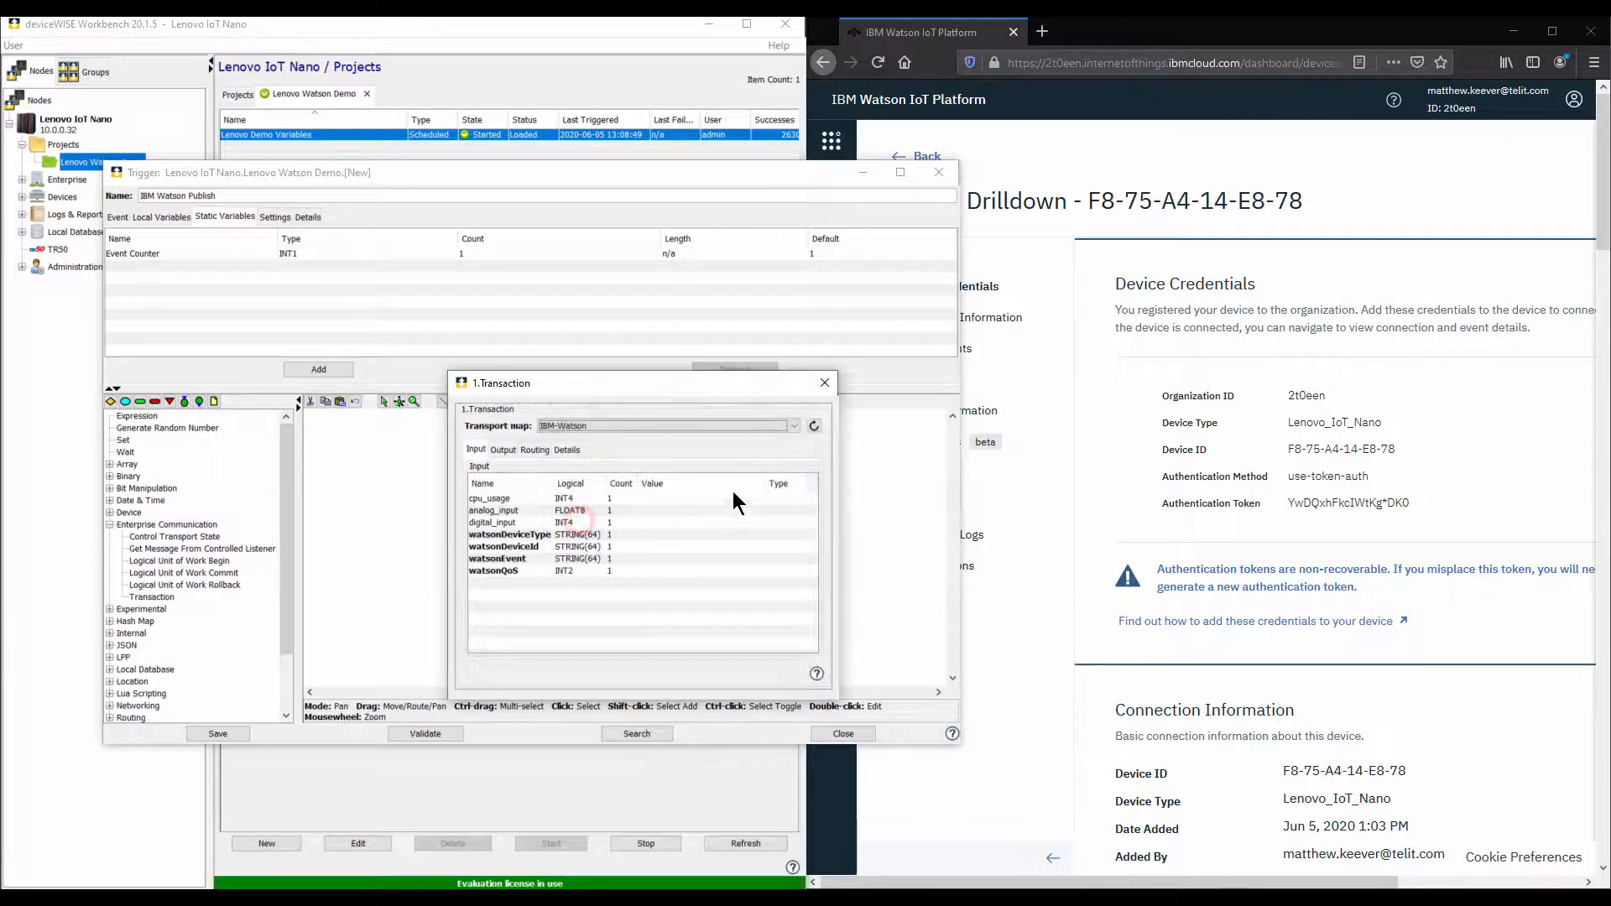
click(754, 497)
click(757, 497)
click(646, 524)
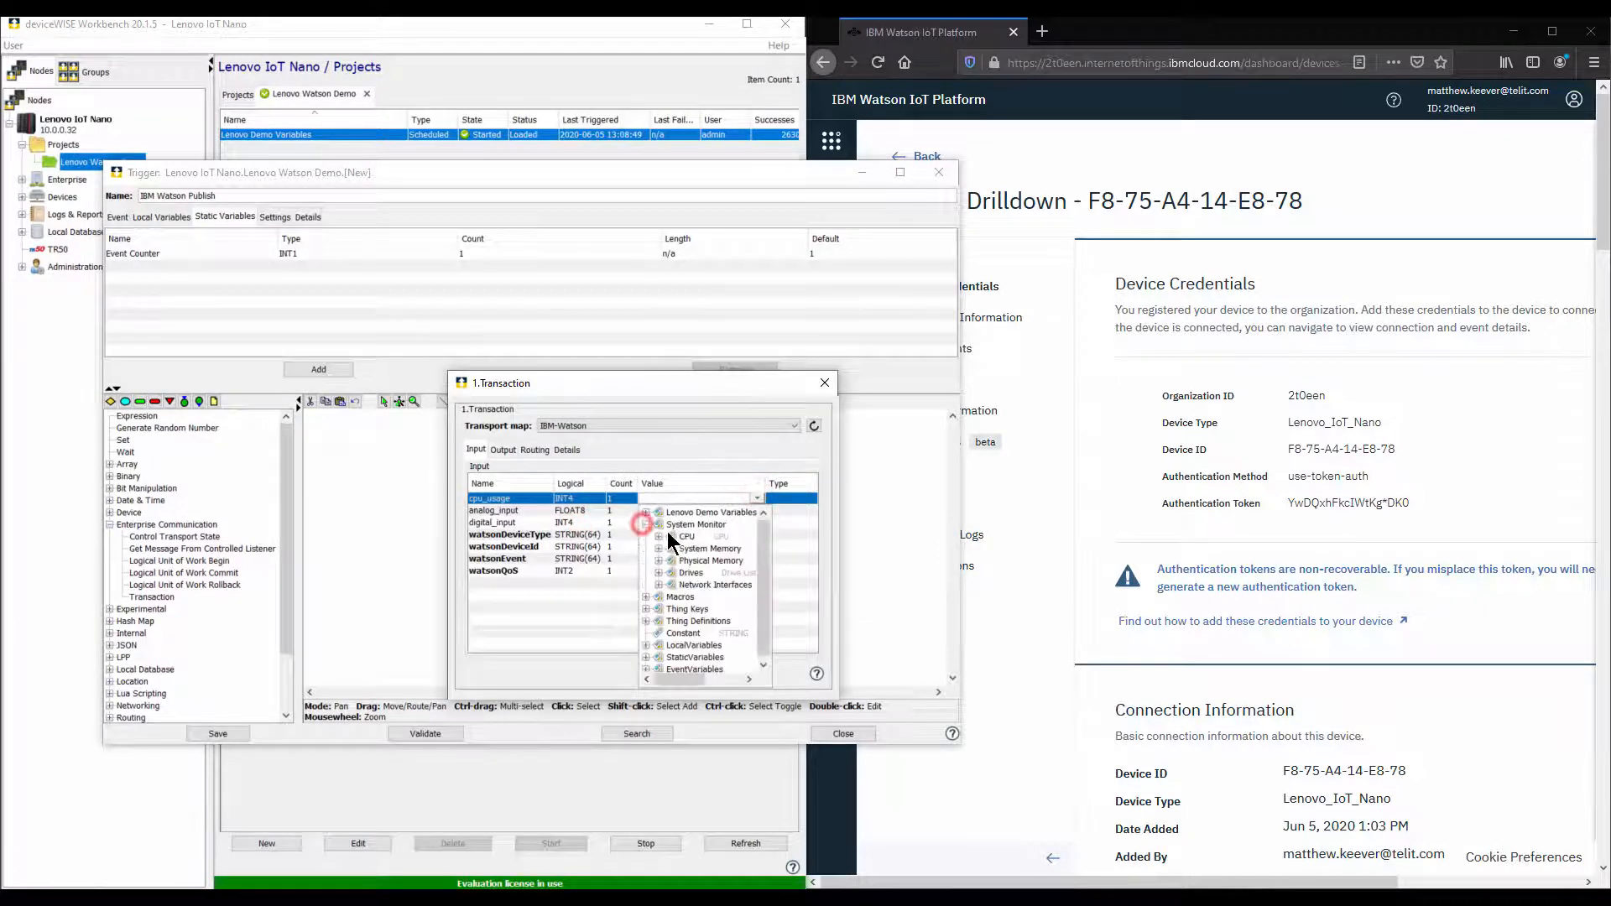
click(658, 537)
click(715, 548)
Assign the Analog Input and Digital Input variables from Lenovo Demo Variables to the transaction's analog_input and digital_input
click(759, 510)
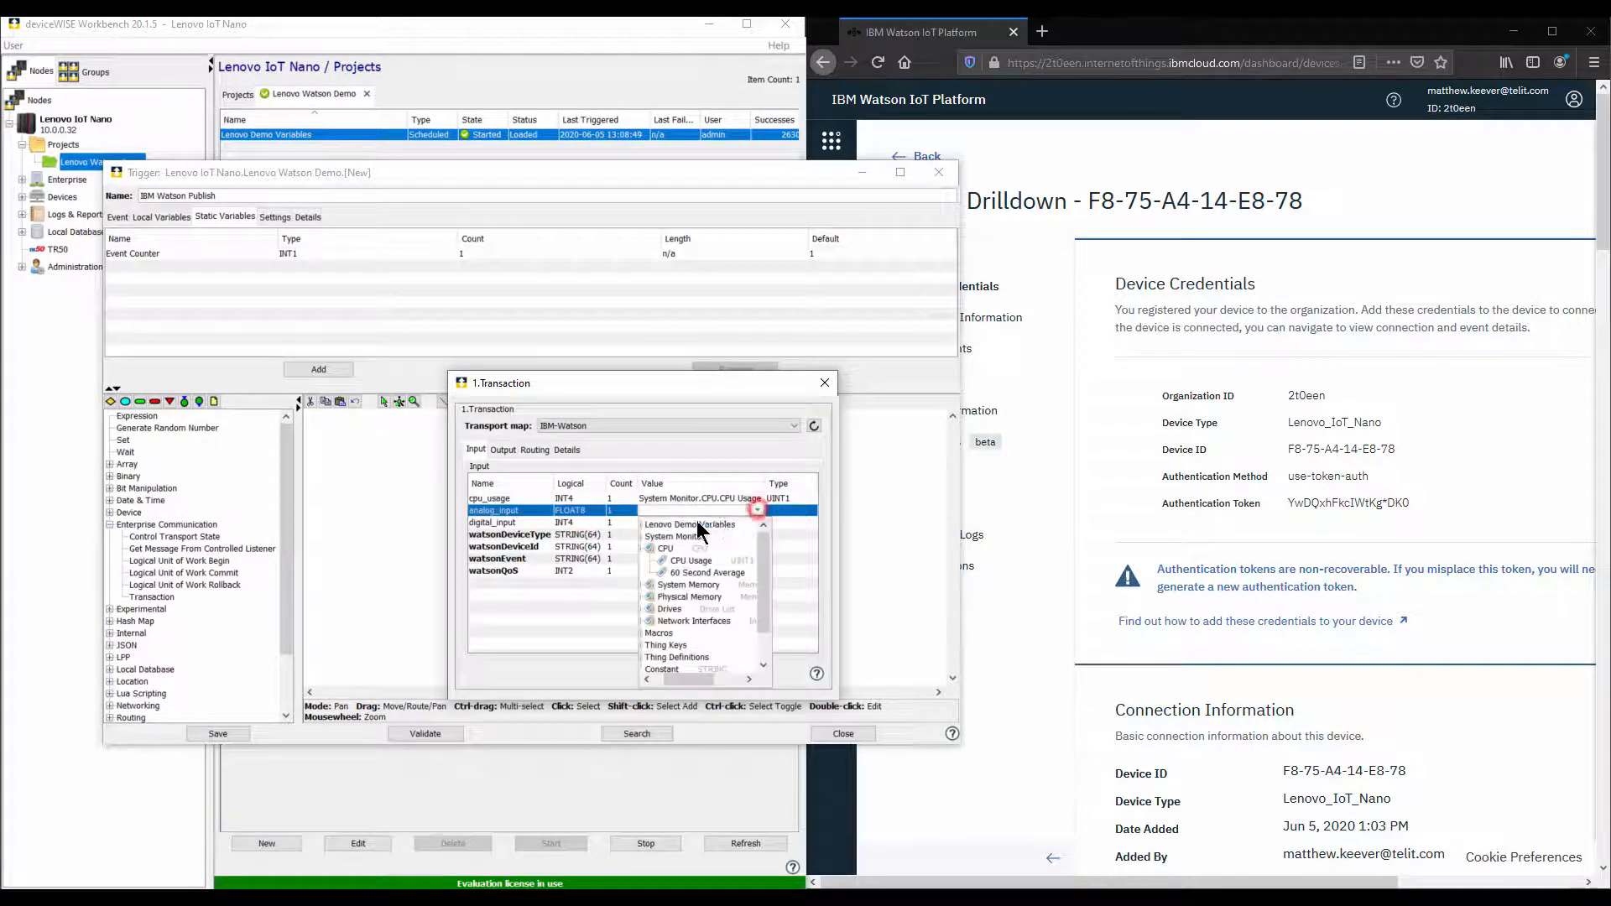
click(694, 525)
click(686, 537)
click(756, 522)
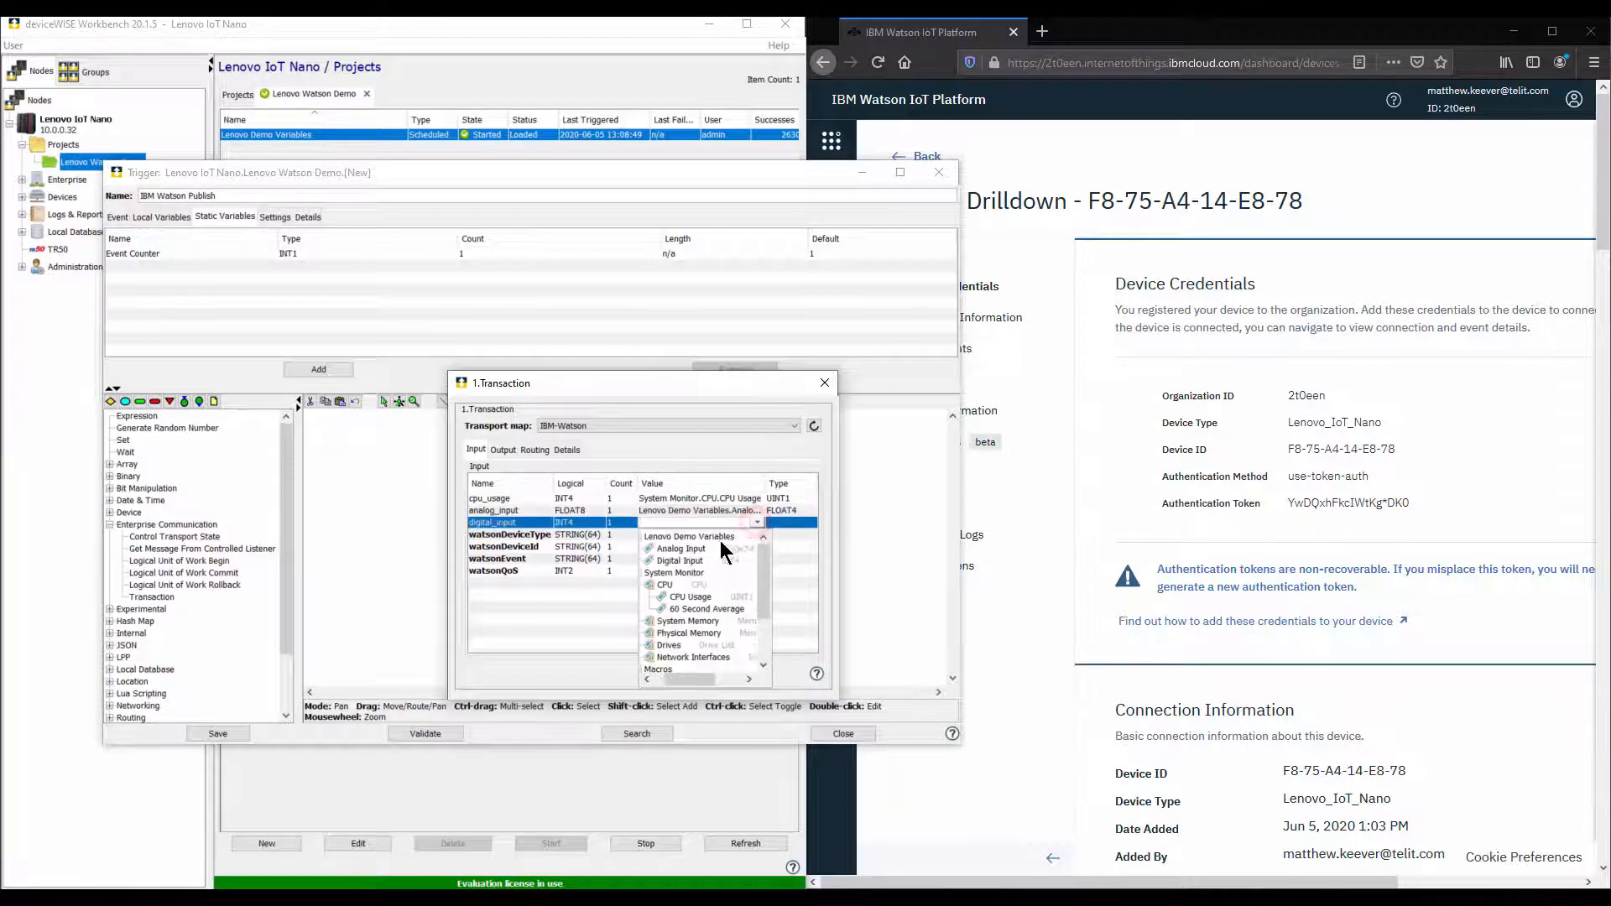
click(684, 561)
Copy the device type Lenovo_IoT_Nano from the Watson device credentials into the transaction's watsonDeviceType input
click(1358, 428)
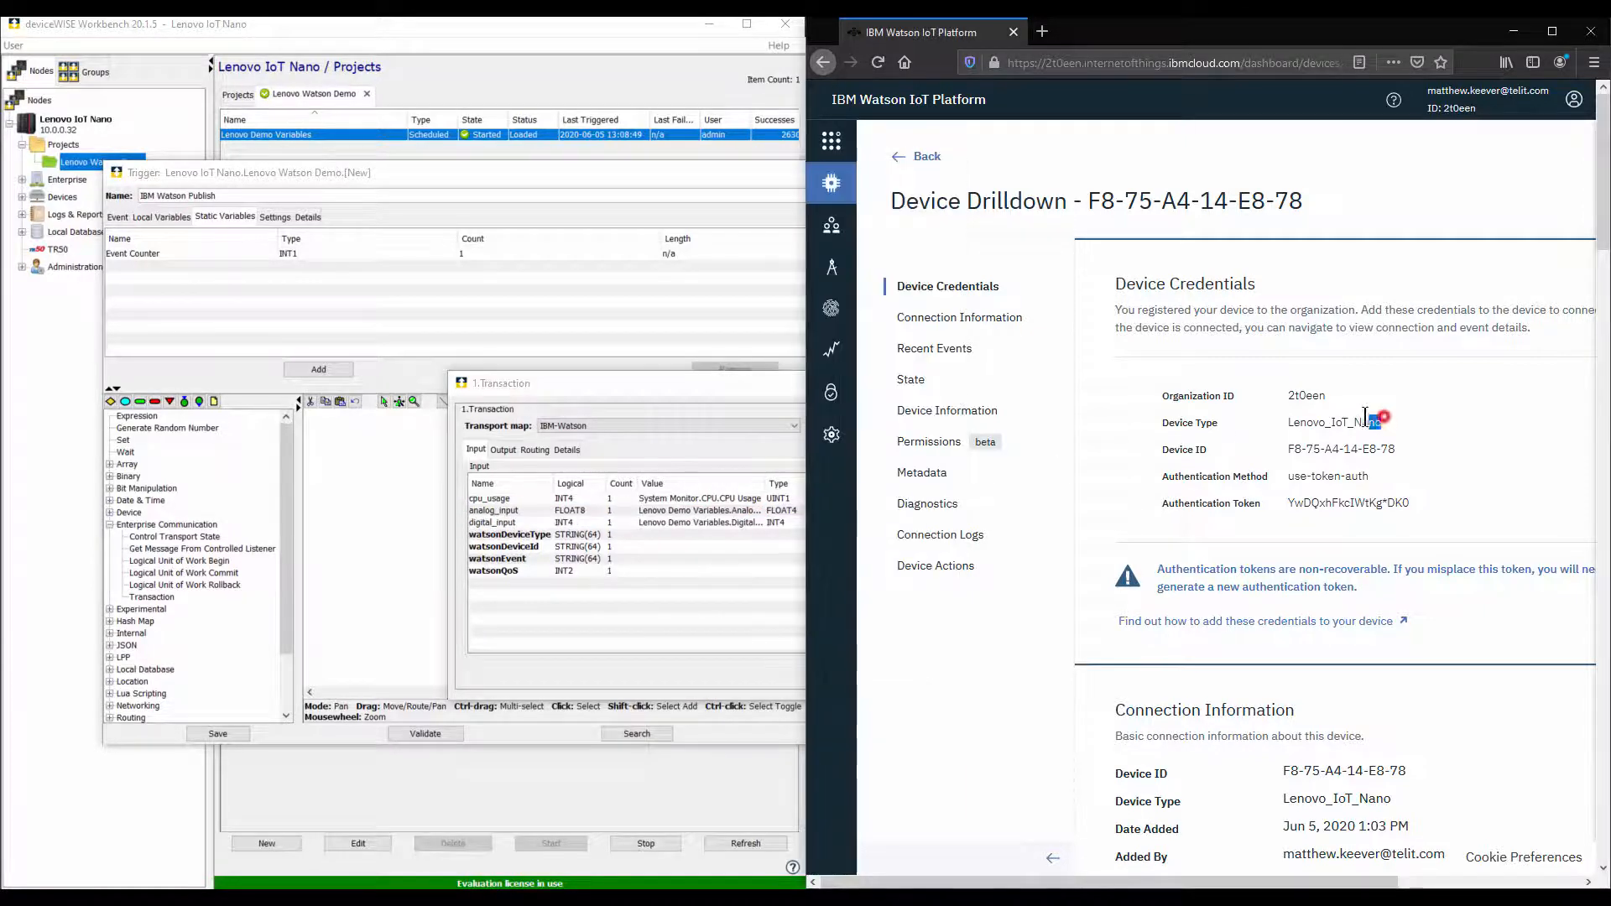
drag(1383, 426, 1288, 424)
key(ctrl+c)
click(676, 536)
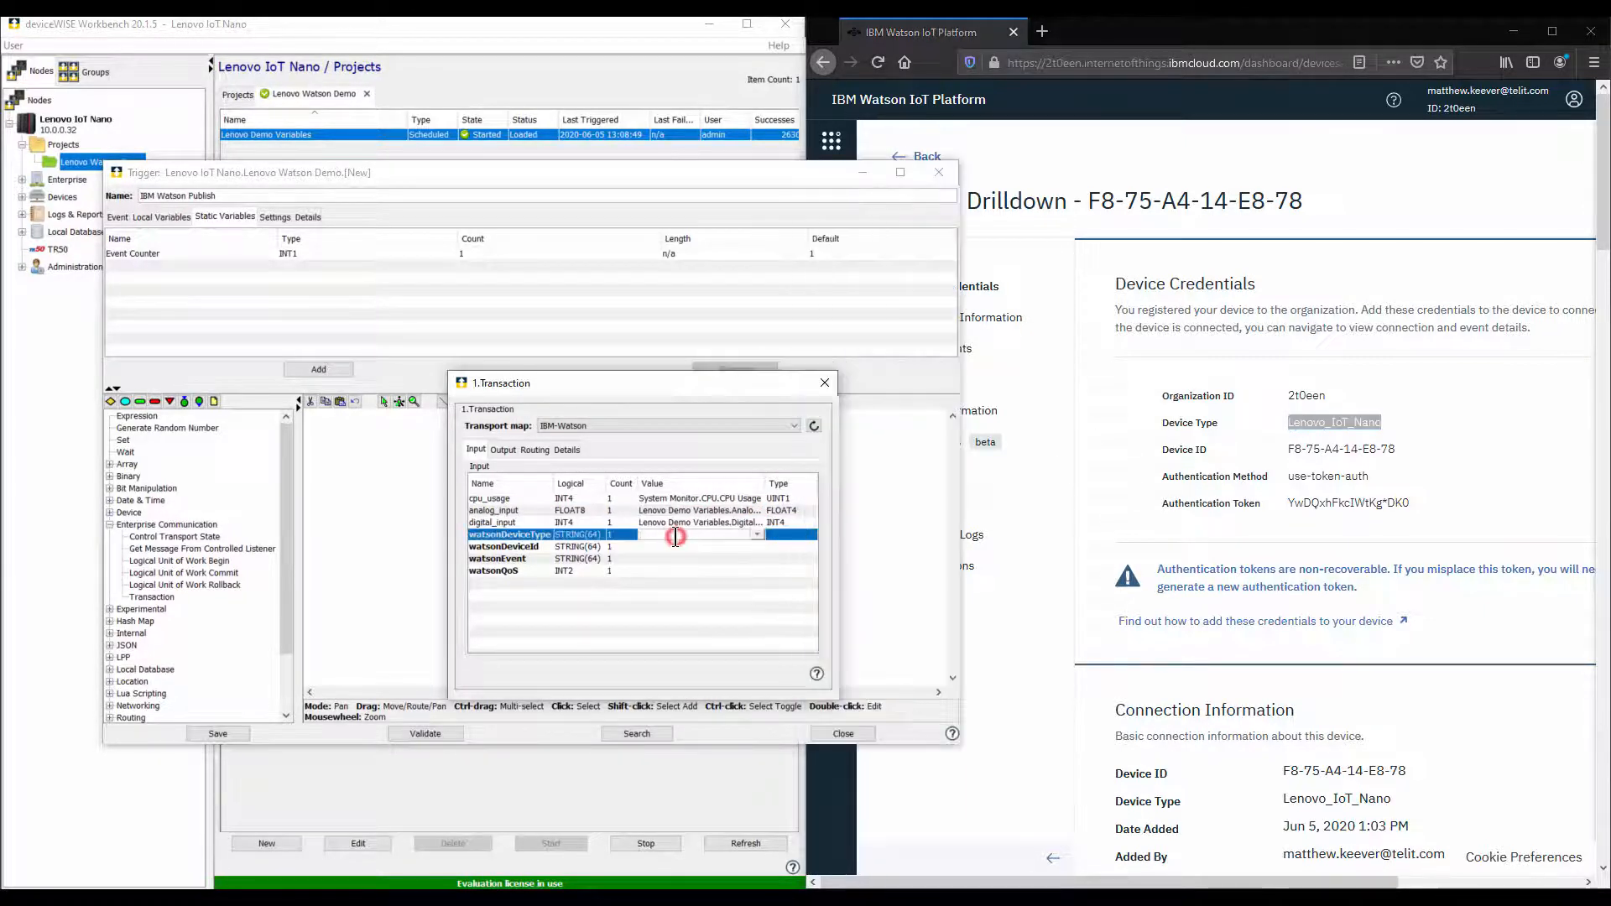
key(ctrl+v)
Copy the device ID F8-75-A4-14-E8-78 from the Watson device credentials into the transaction's watsonDeviceId input
click(1396, 448)
drag(1396, 448, 1288, 449)
key(ctrl+c)
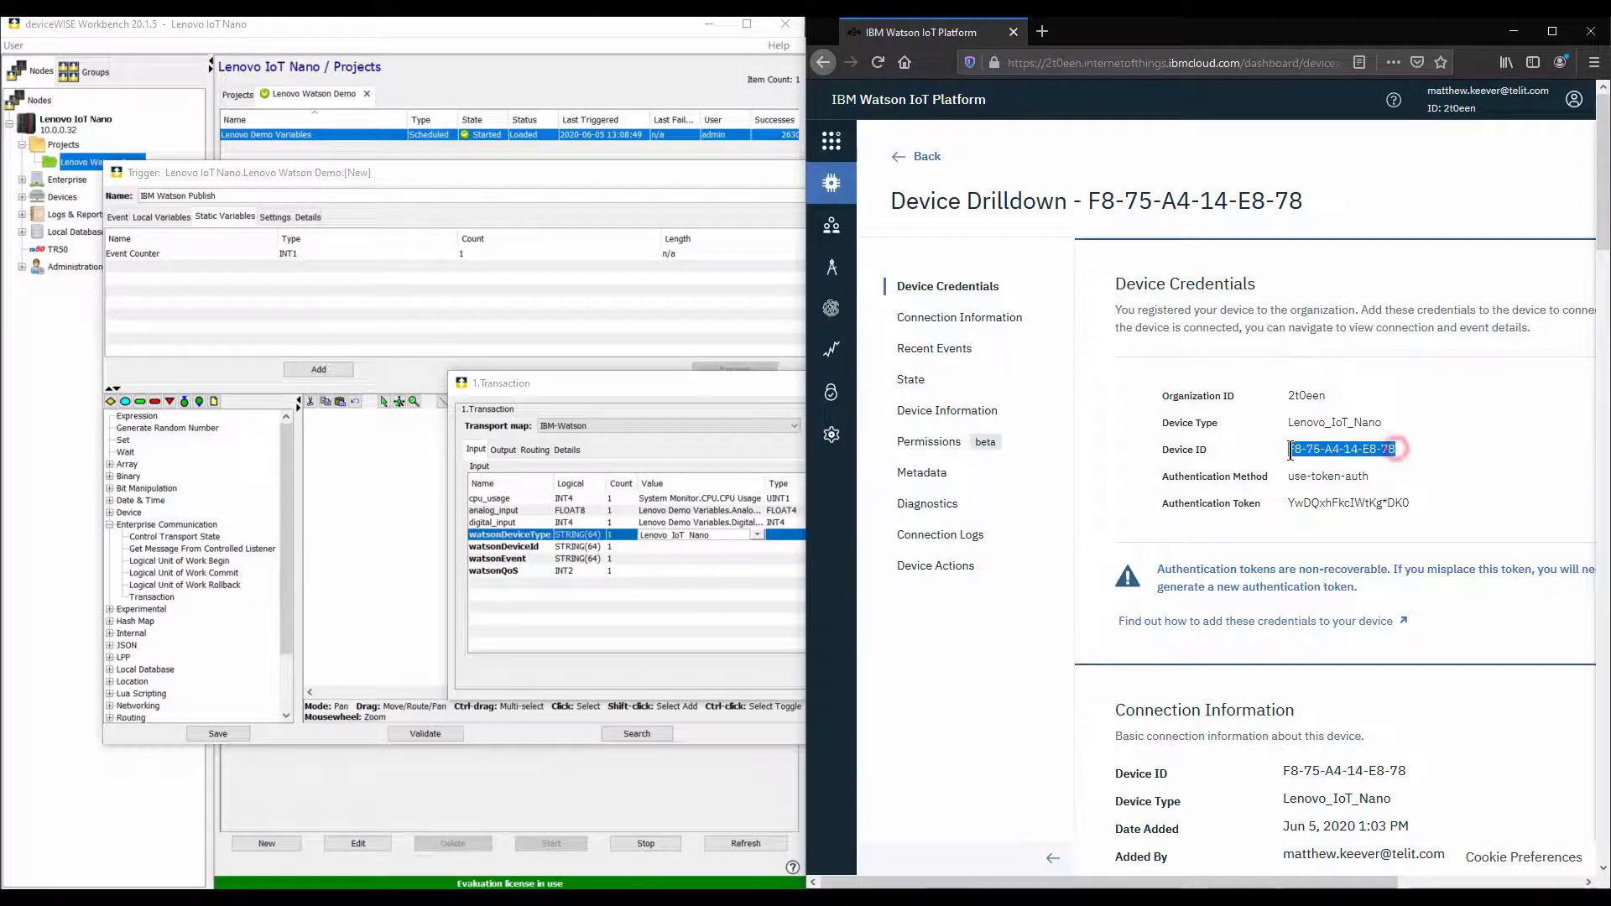
click(696, 546)
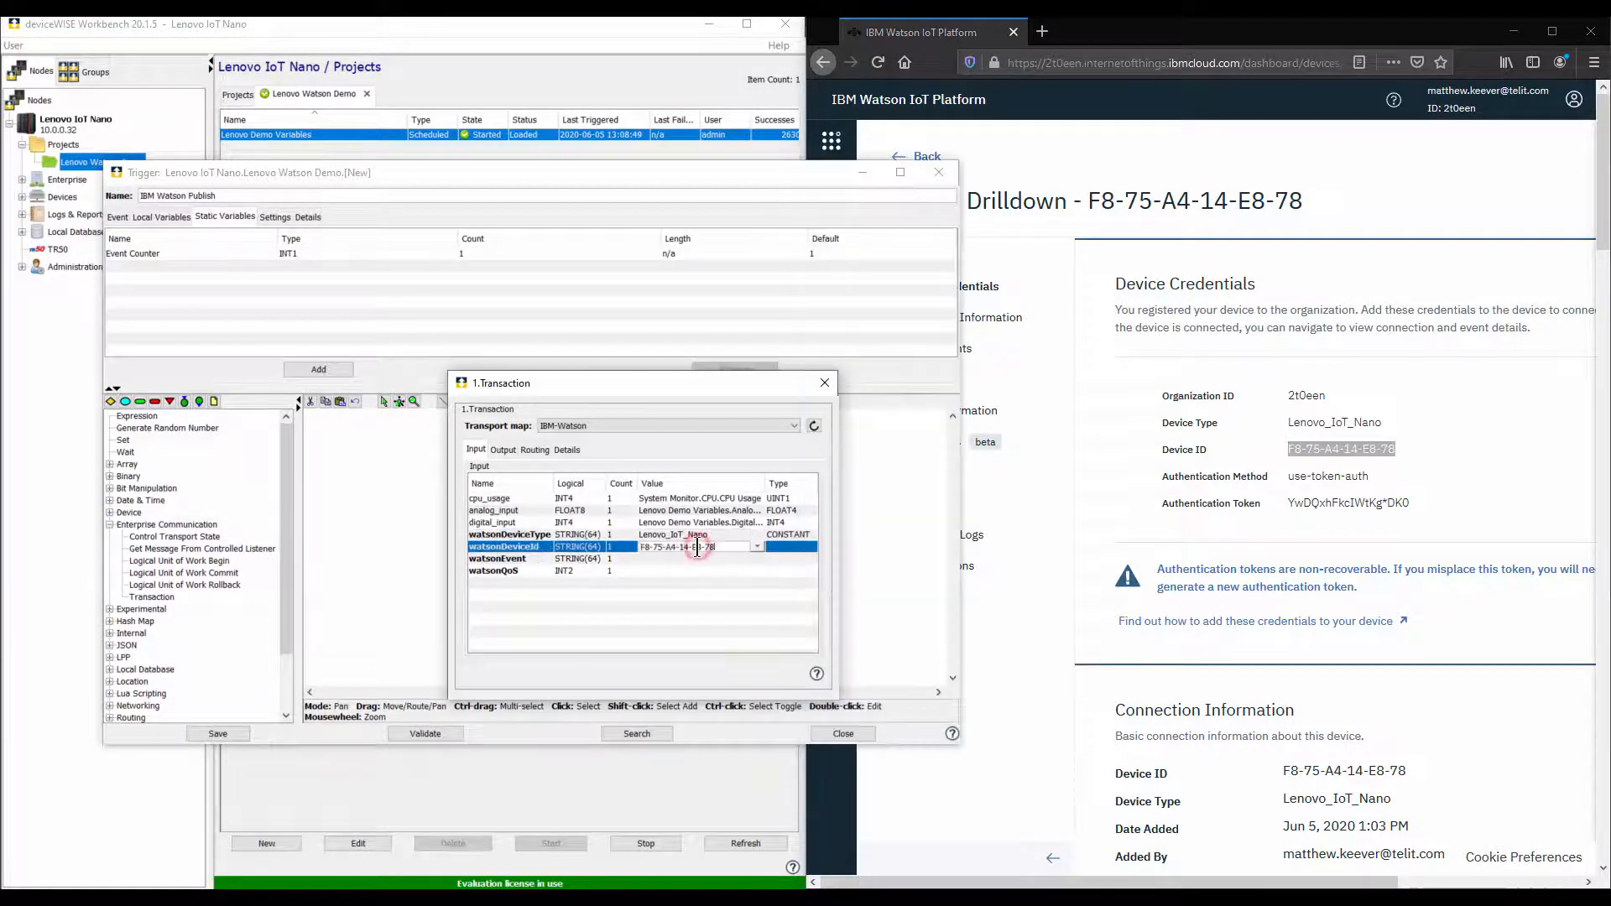
key(ctrl+v)
Assign the static variable Event Counter to the transaction's watsonEvent input and set watsonQoS to 0
click(757, 558)
scroll(688, 587, down, 4)
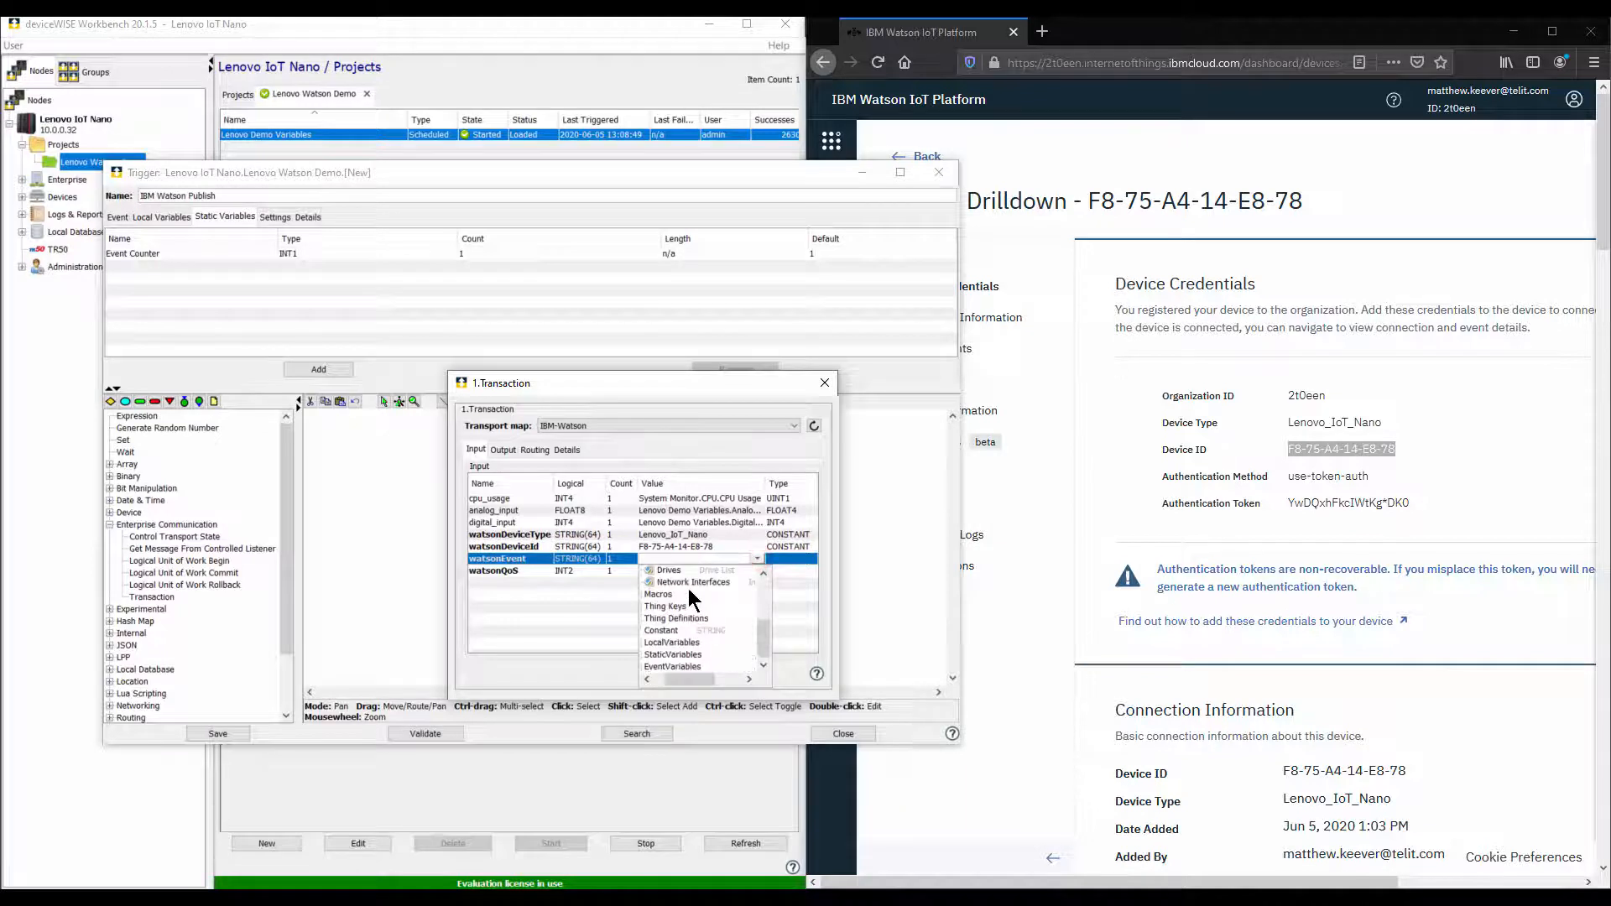
drag(688, 681, 678, 681)
click(646, 653)
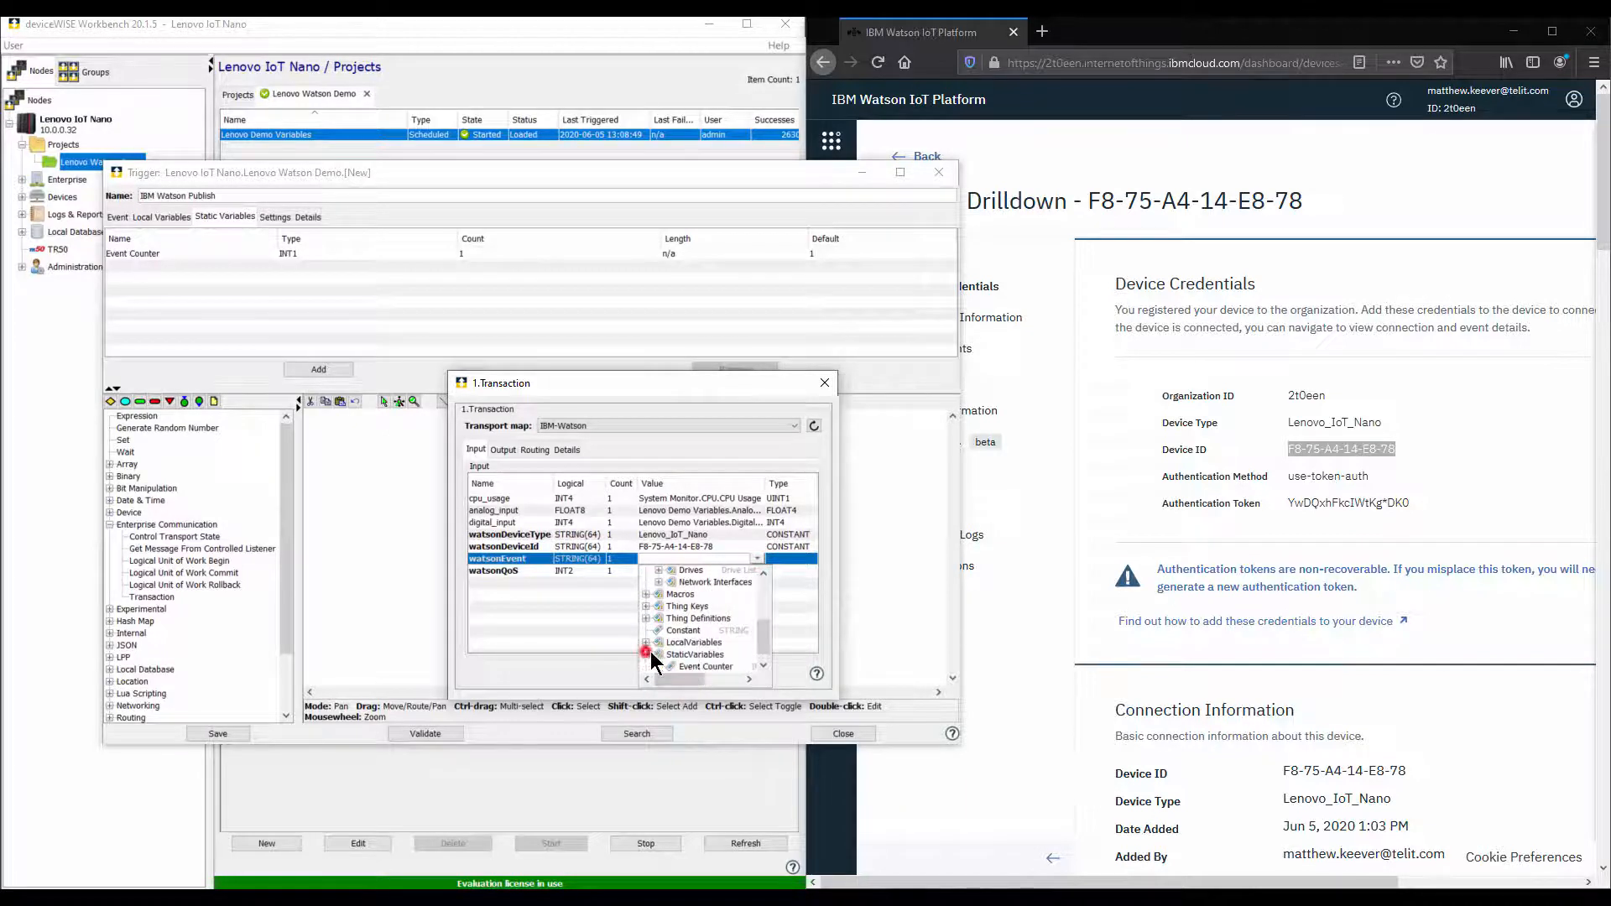
scroll(698, 653, down, 1)
click(698, 653)
click(713, 571)
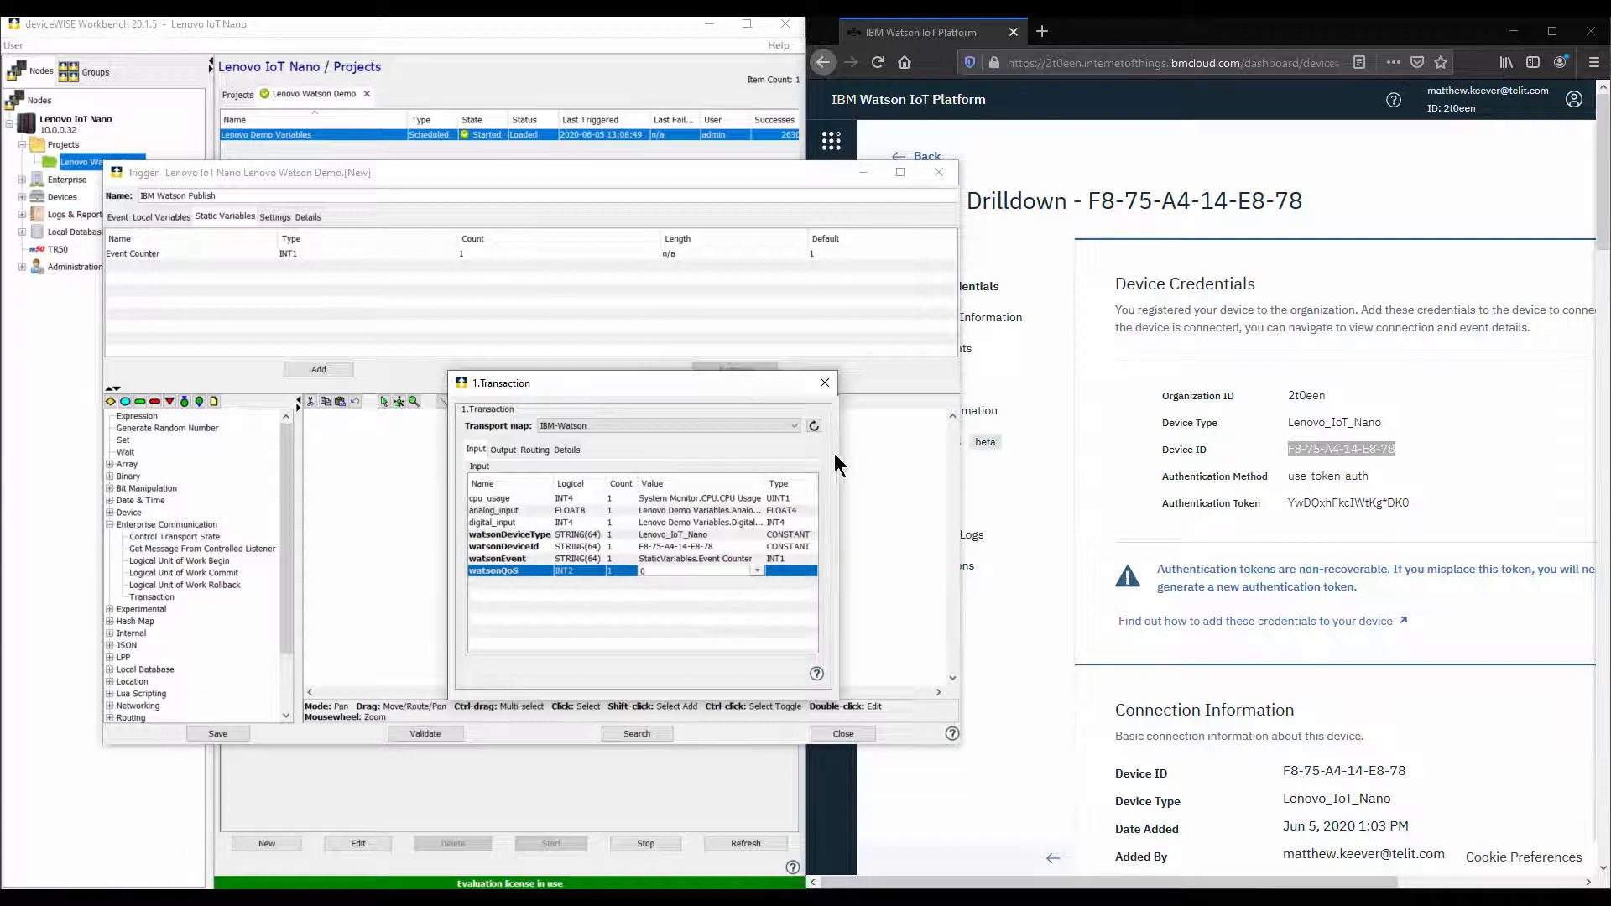
click(825, 383)
Add an Expression action directly below the Transaction action and enter the formula Event_Counter + 1
click(669, 554)
click(136, 417)
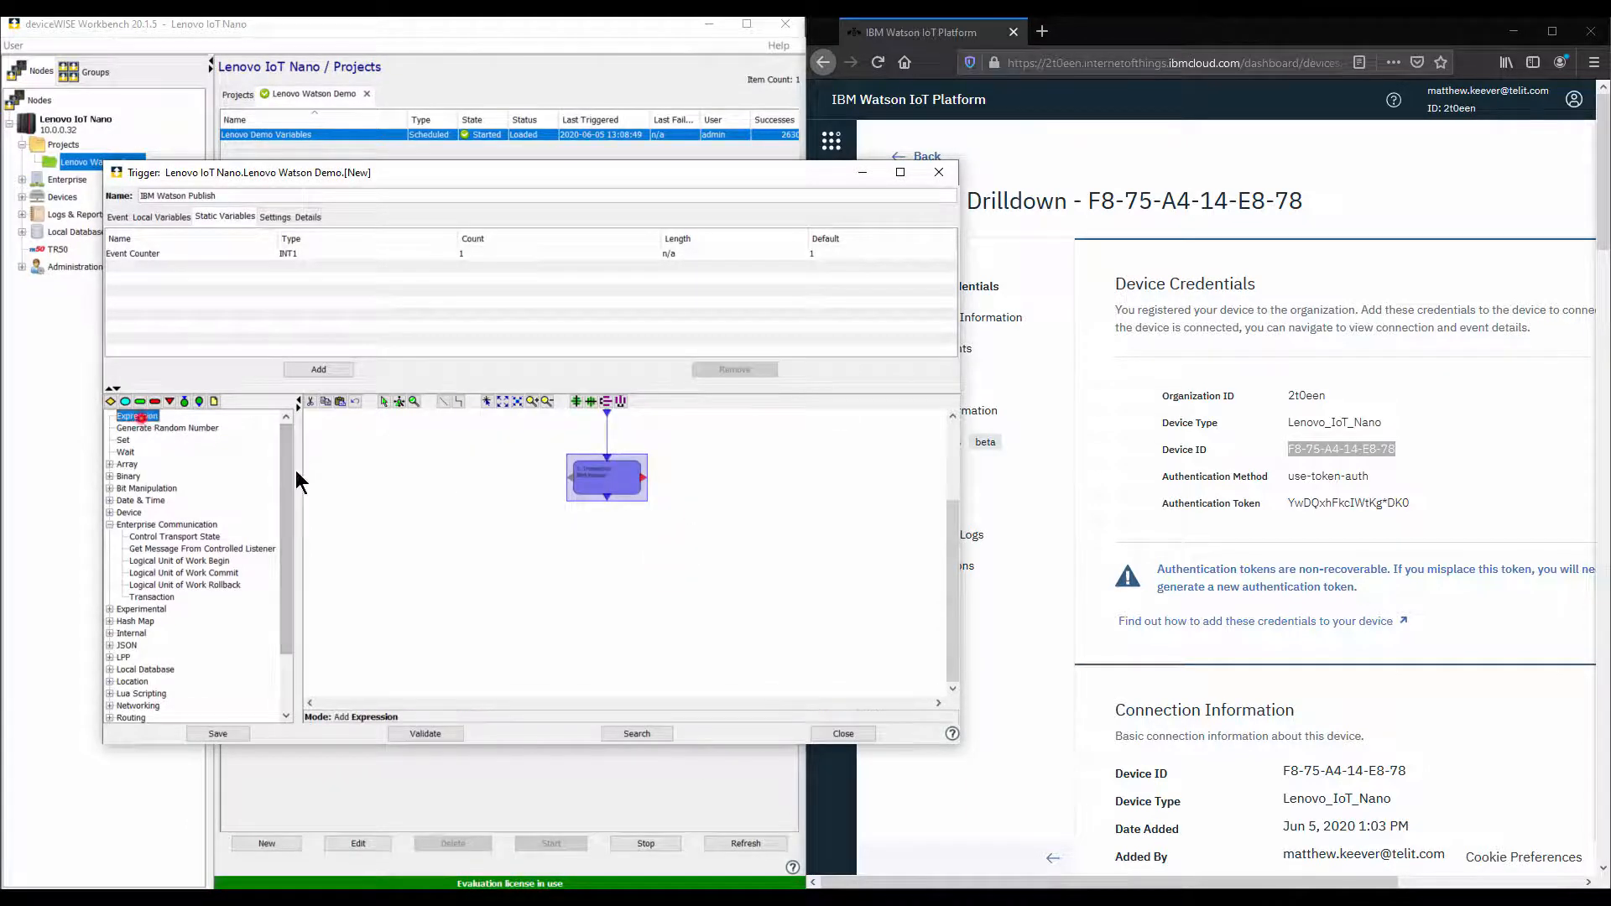
click(598, 544)
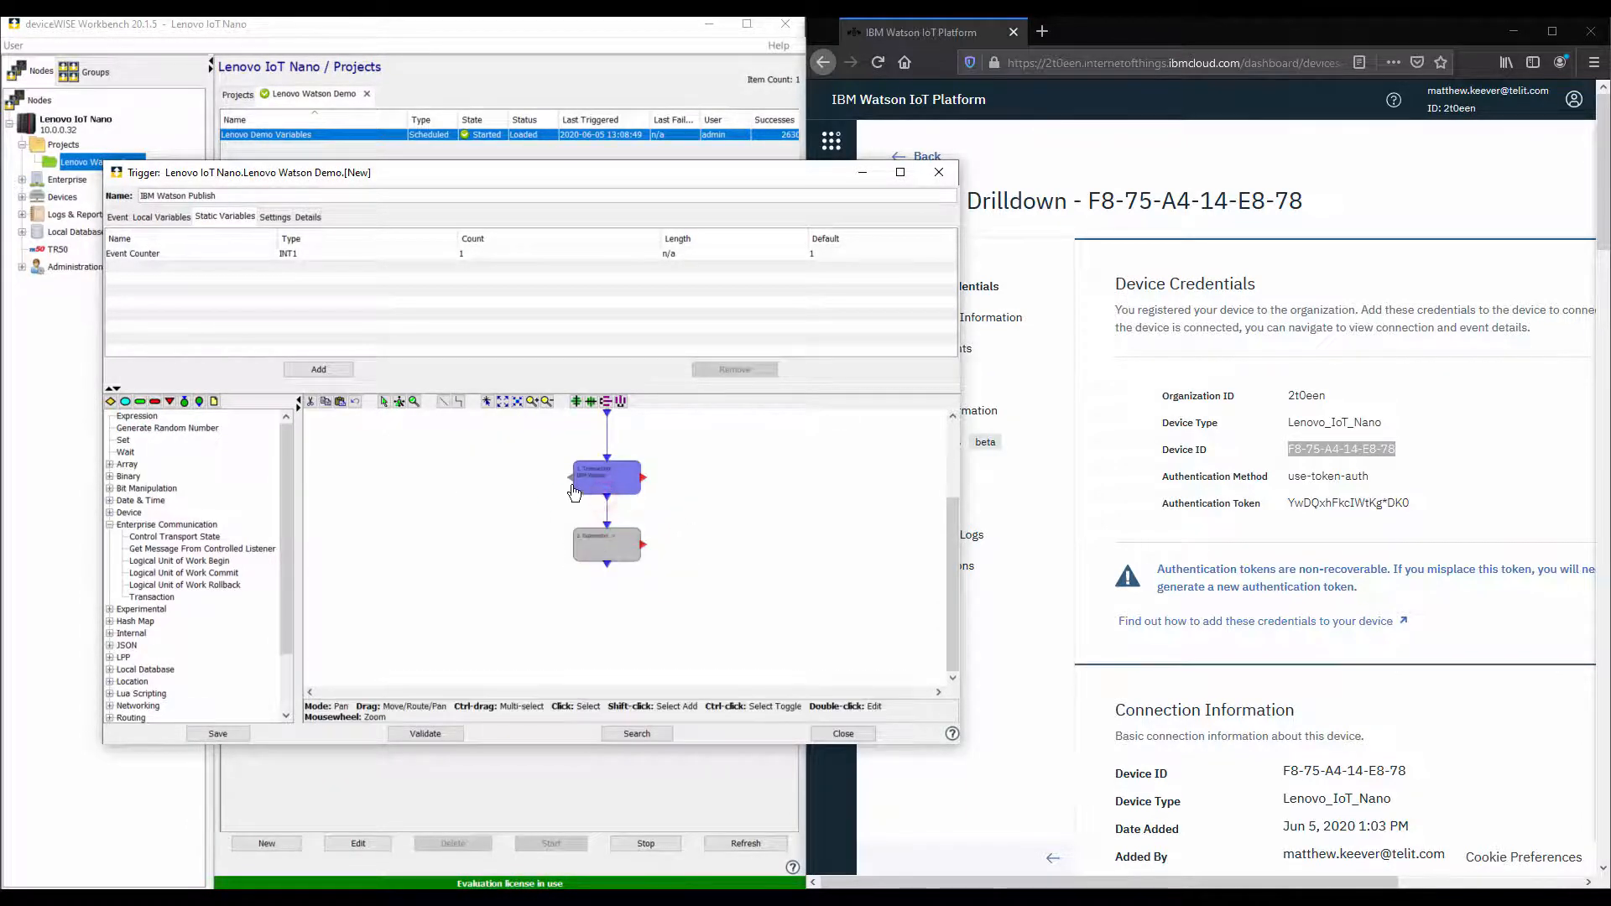
double_click(623, 546)
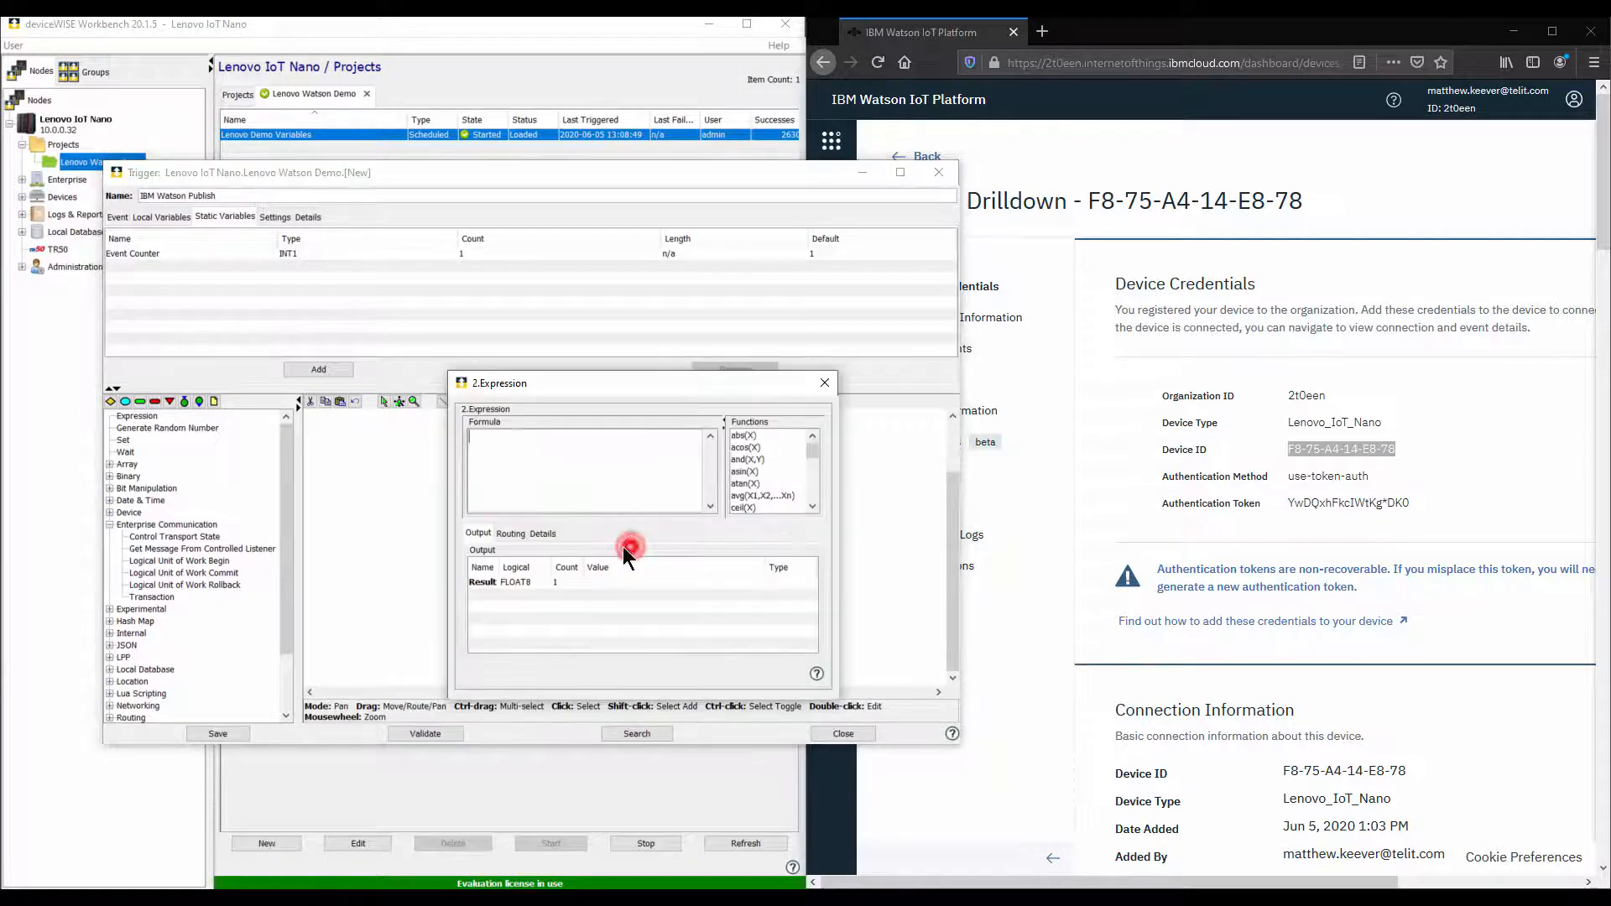
text(Event_Counter + 1)
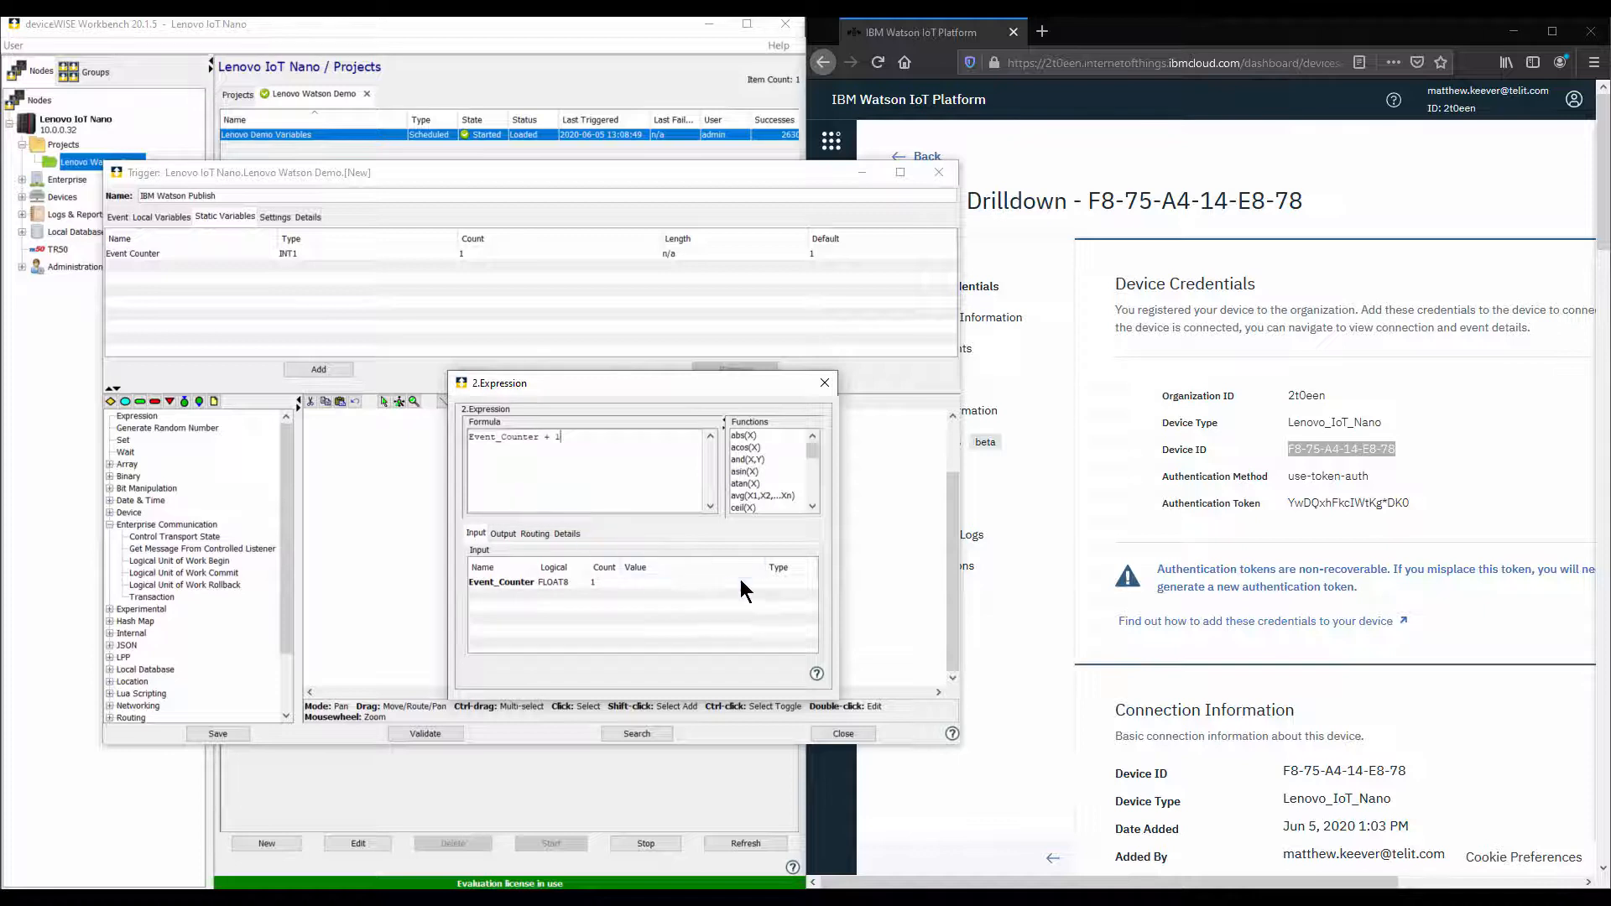
Assign the static variable Event Counter to both the expression's Event_Counter input and its Result output
click(740, 579)
click(759, 581)
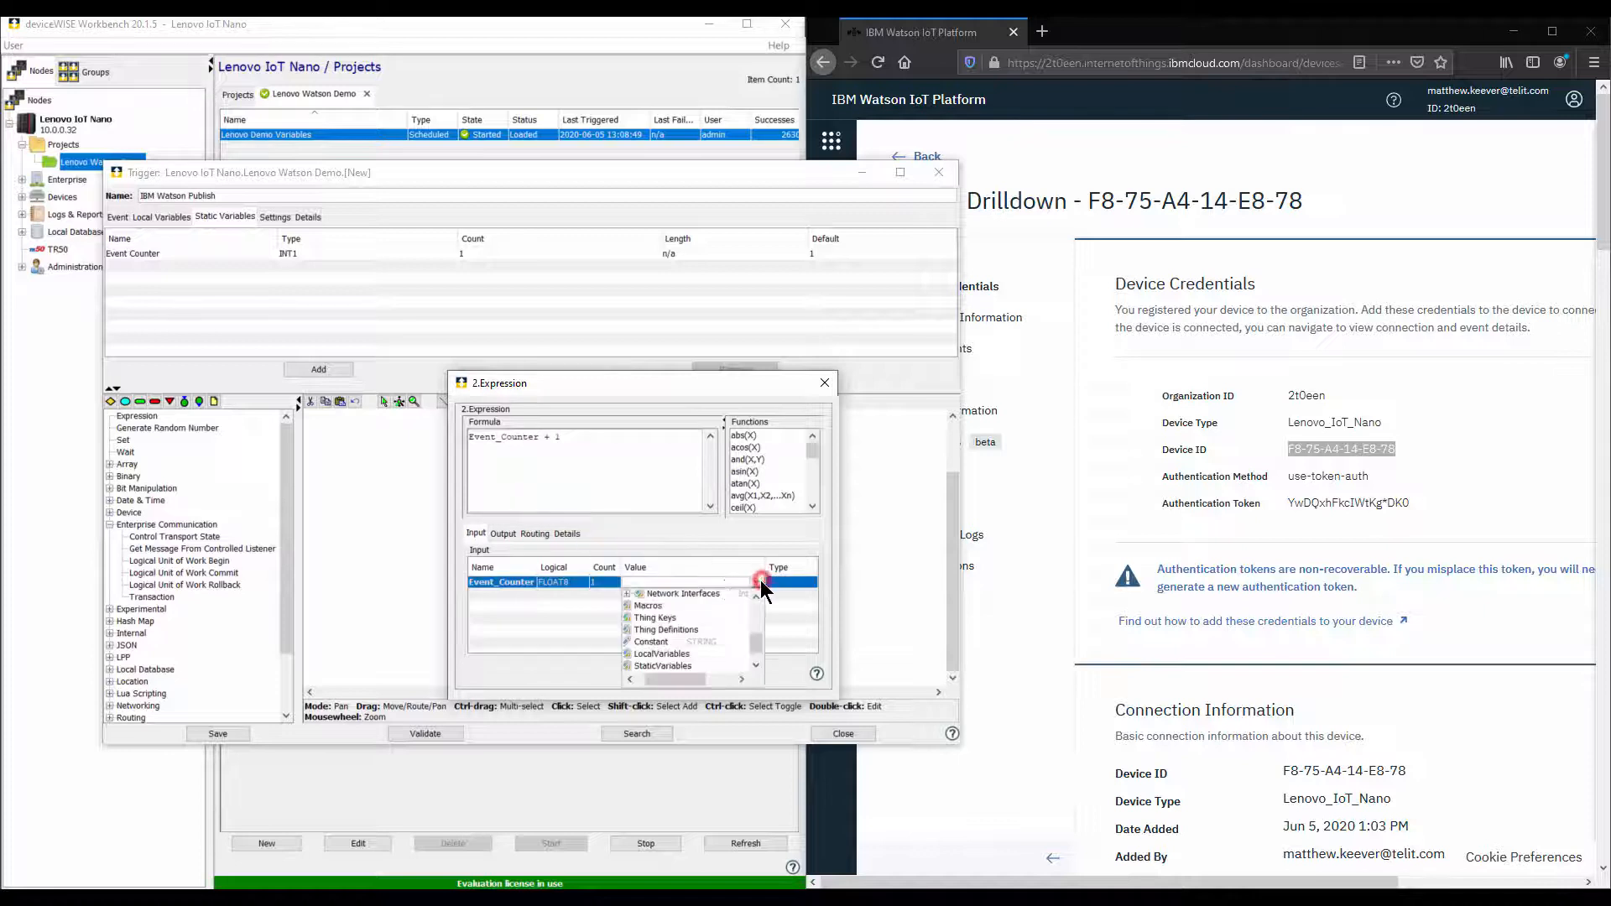
click(658, 664)
click(502, 533)
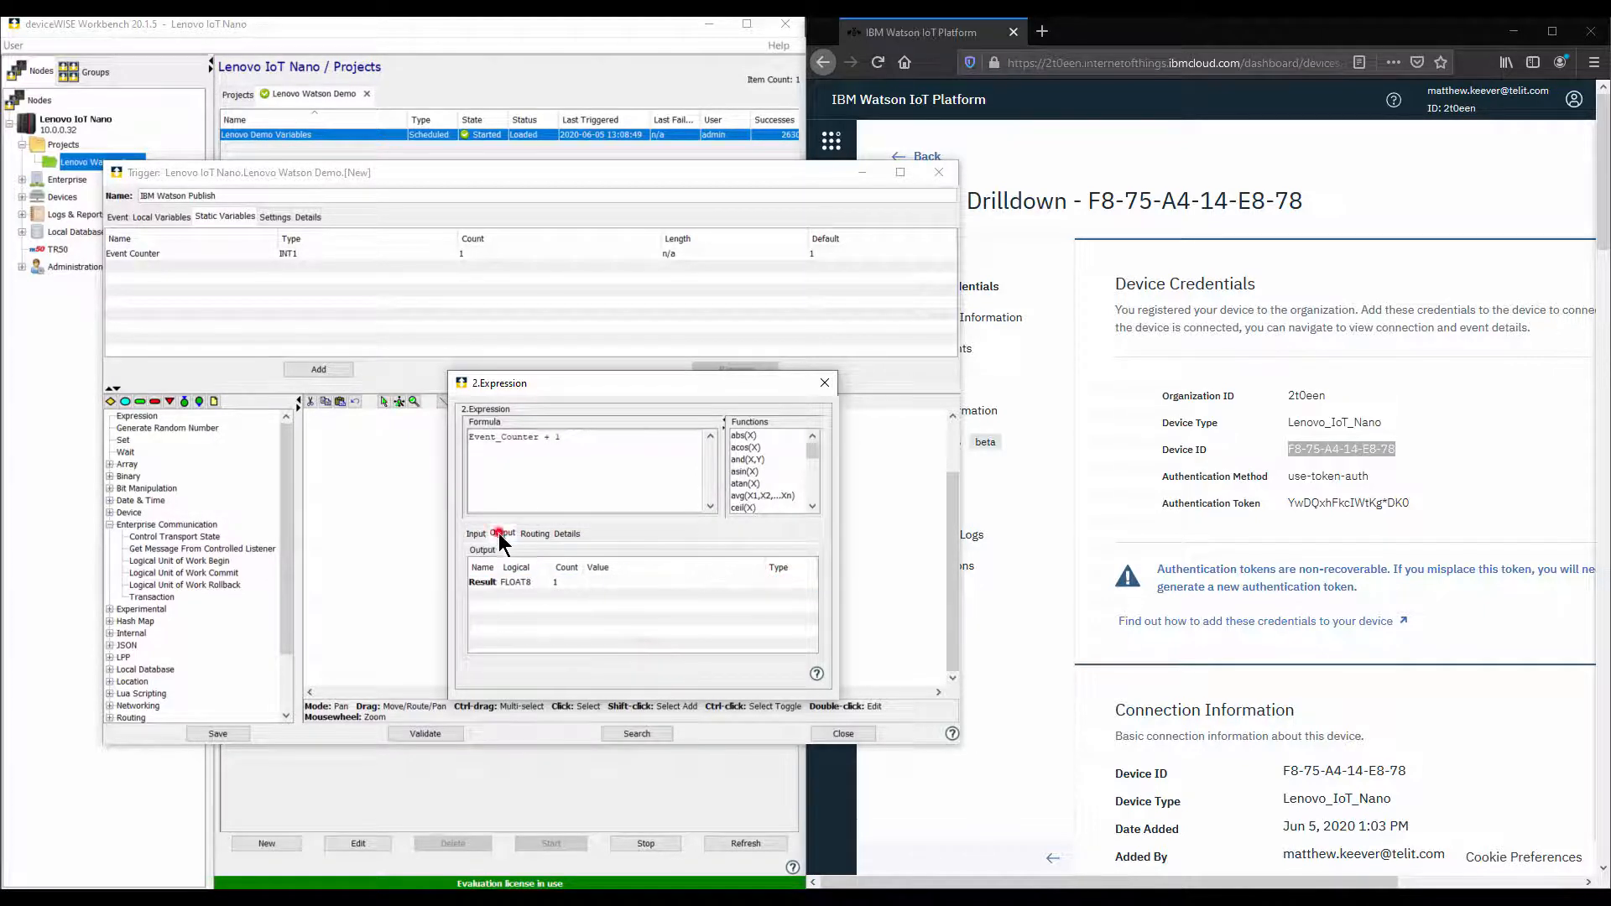
click(761, 579)
click(760, 579)
click(588, 629)
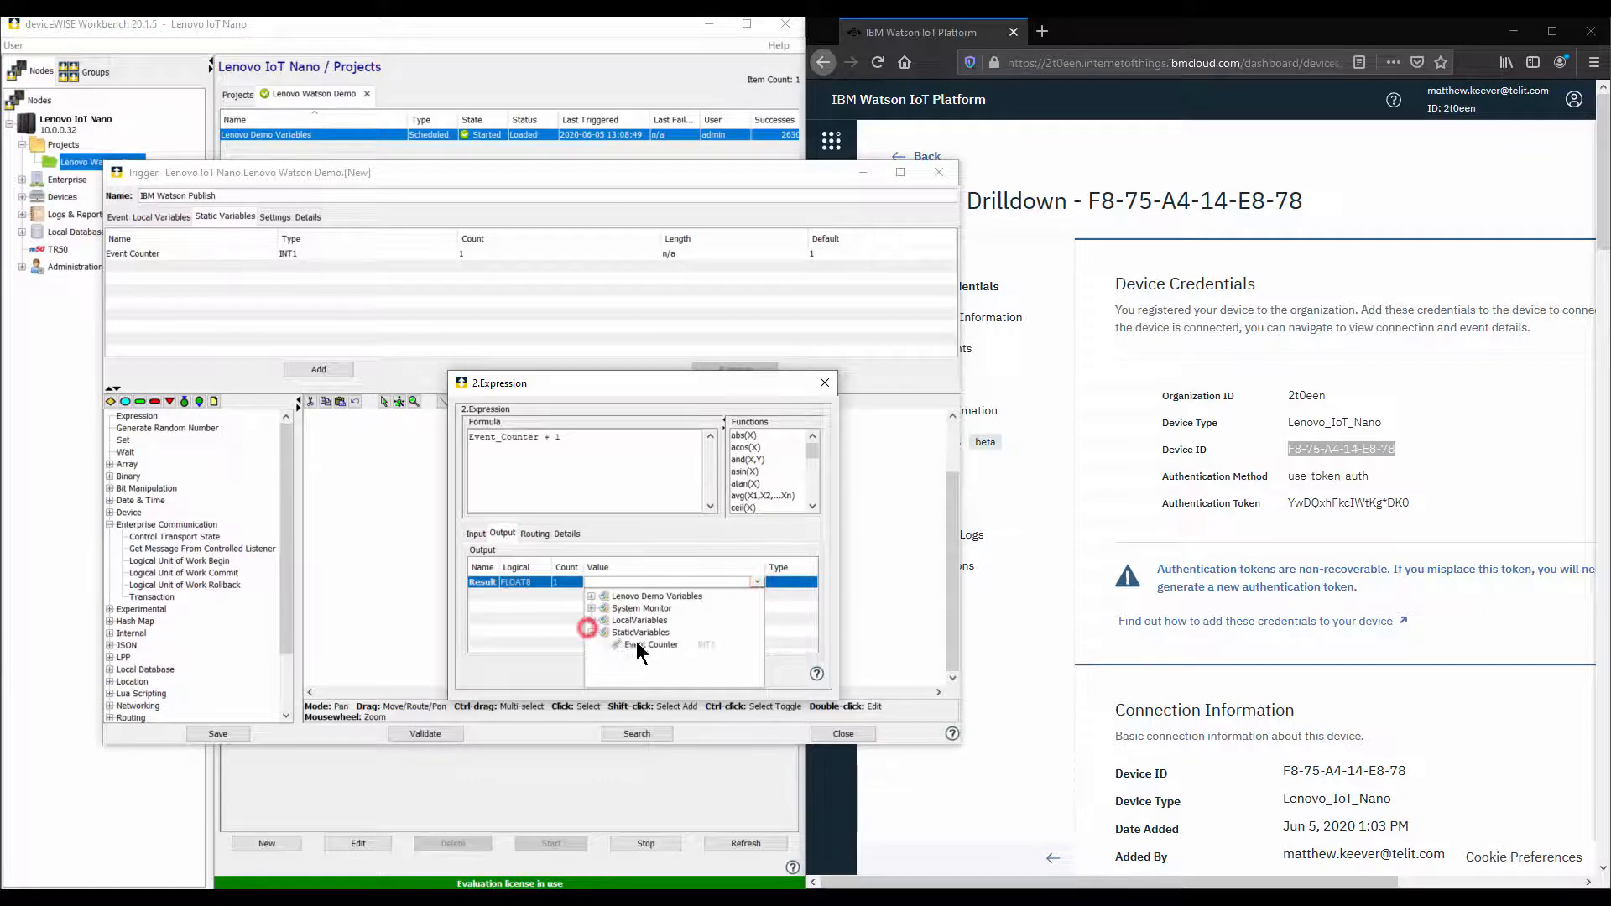
click(639, 645)
click(825, 383)
Add an End Execution (Success) node below the Expression action and connect the expression's success route to it
click(139, 402)
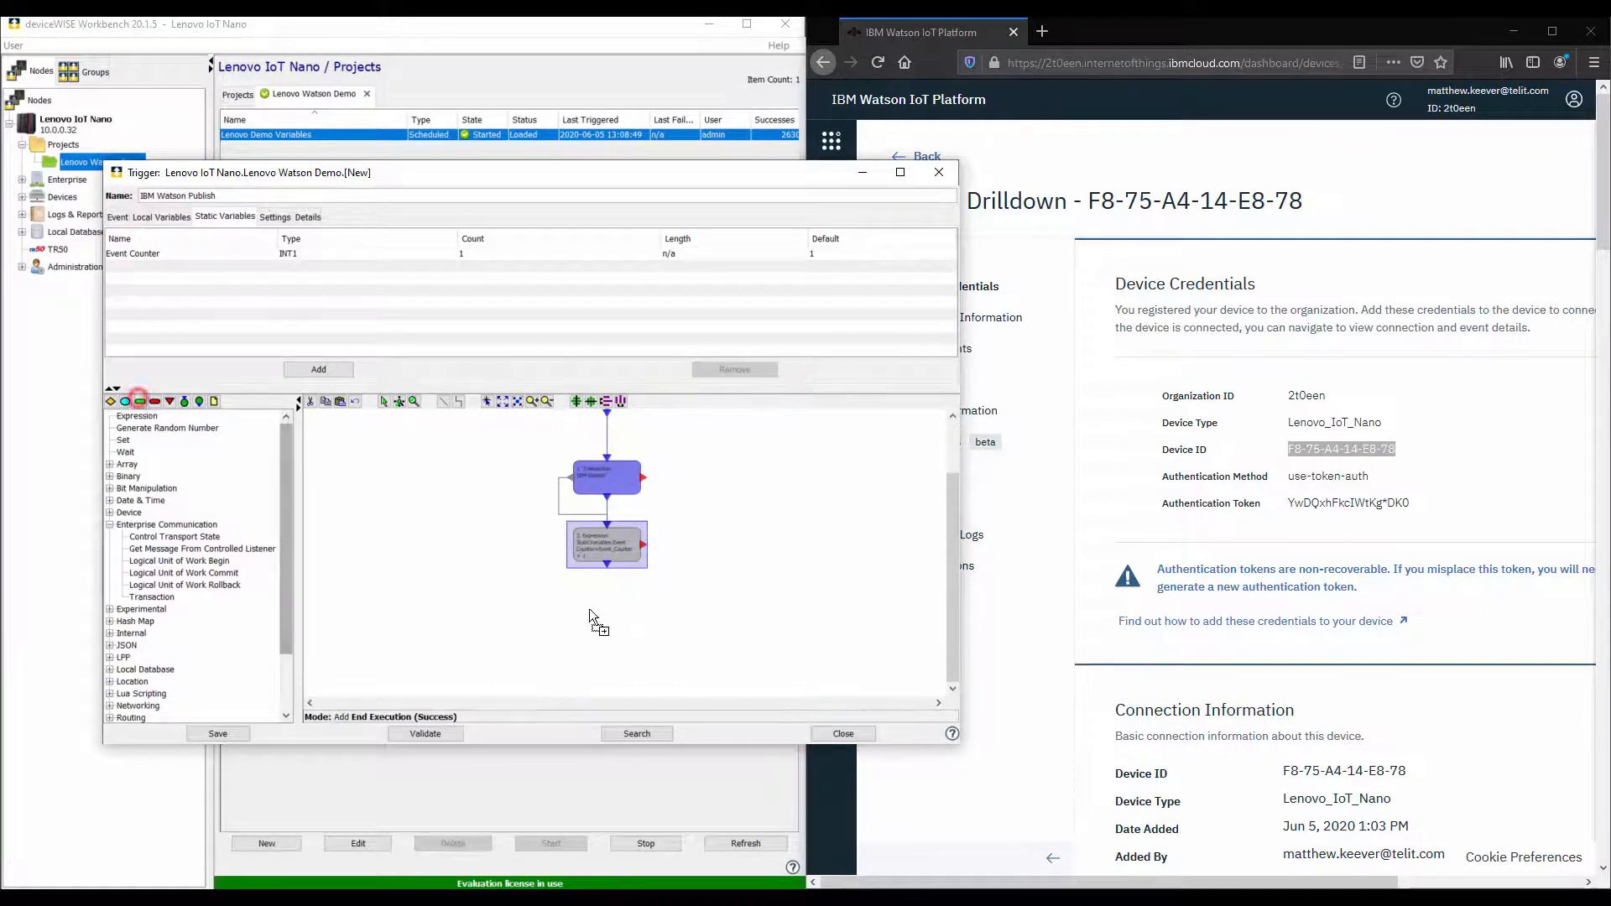
click(590, 610)
drag(606, 563, 606, 599)
drag(737, 515, 696, 547)
scroll(695, 548, down, 1)
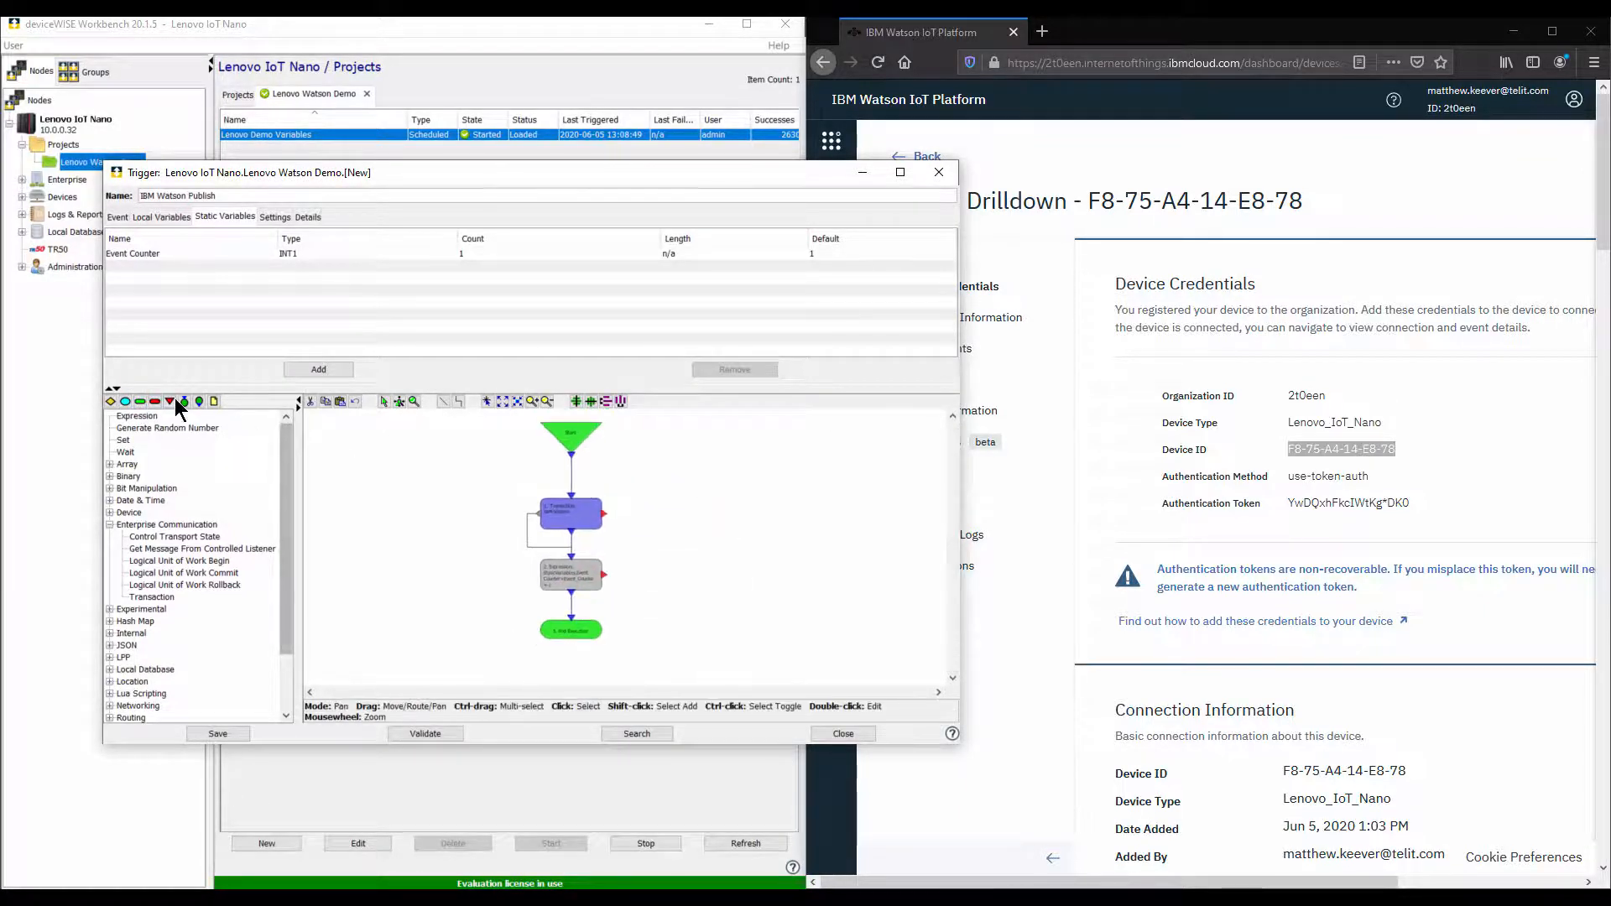
Add a red triangular failure node beside the main flow and connect it to a new End Execution (Failure) node below
click(171, 401)
click(708, 466)
click(156, 401)
click(709, 537)
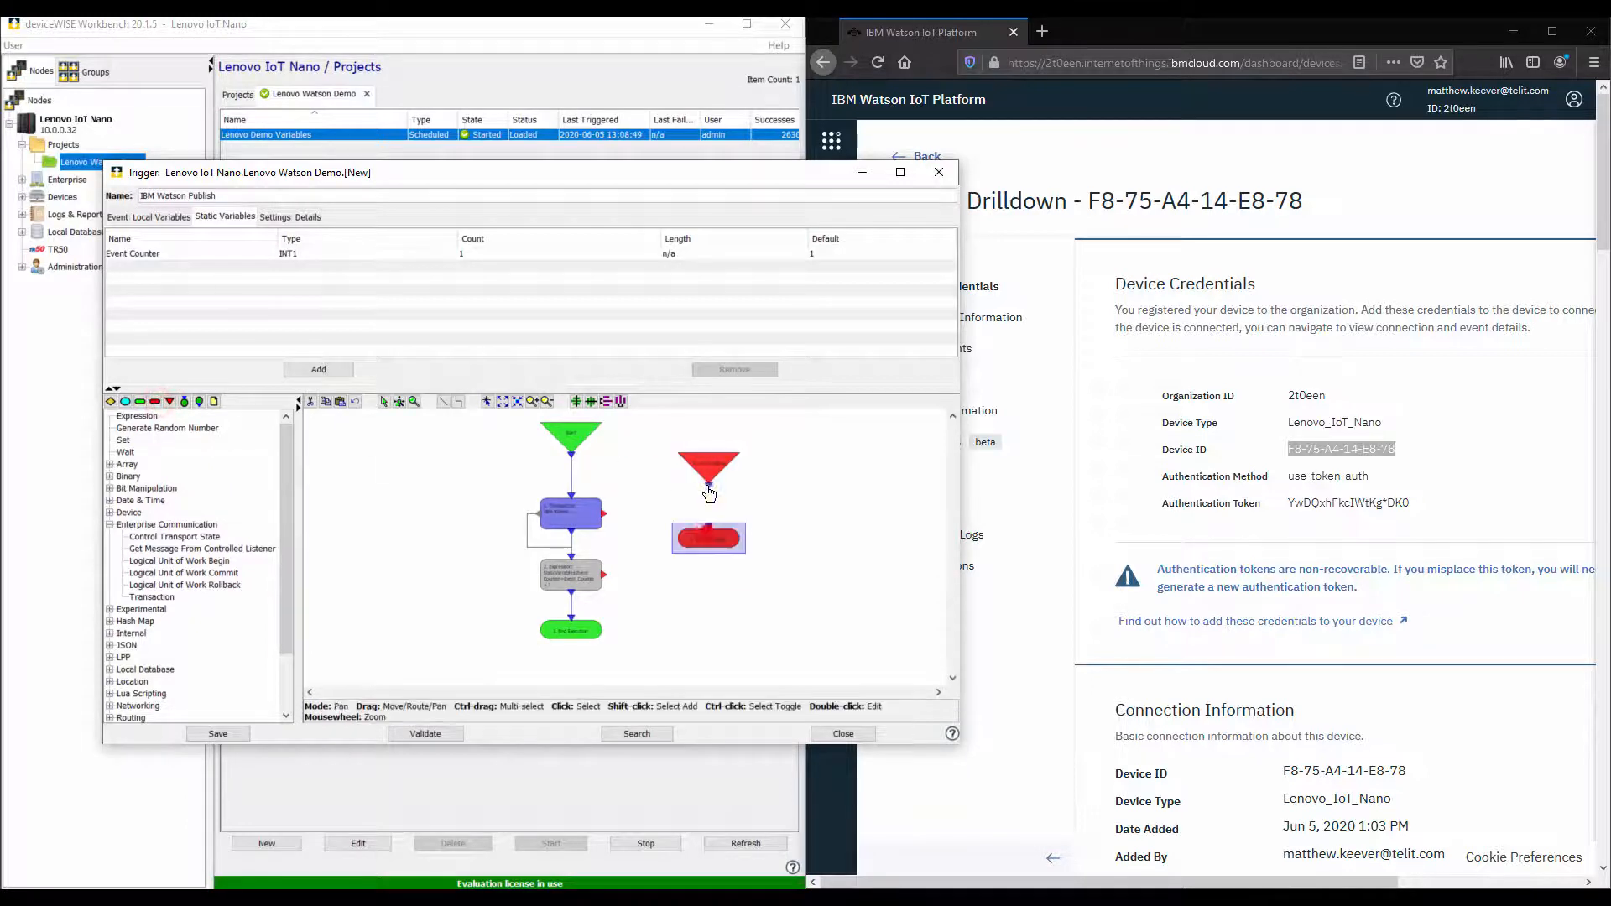
drag(709, 494, 709, 544)
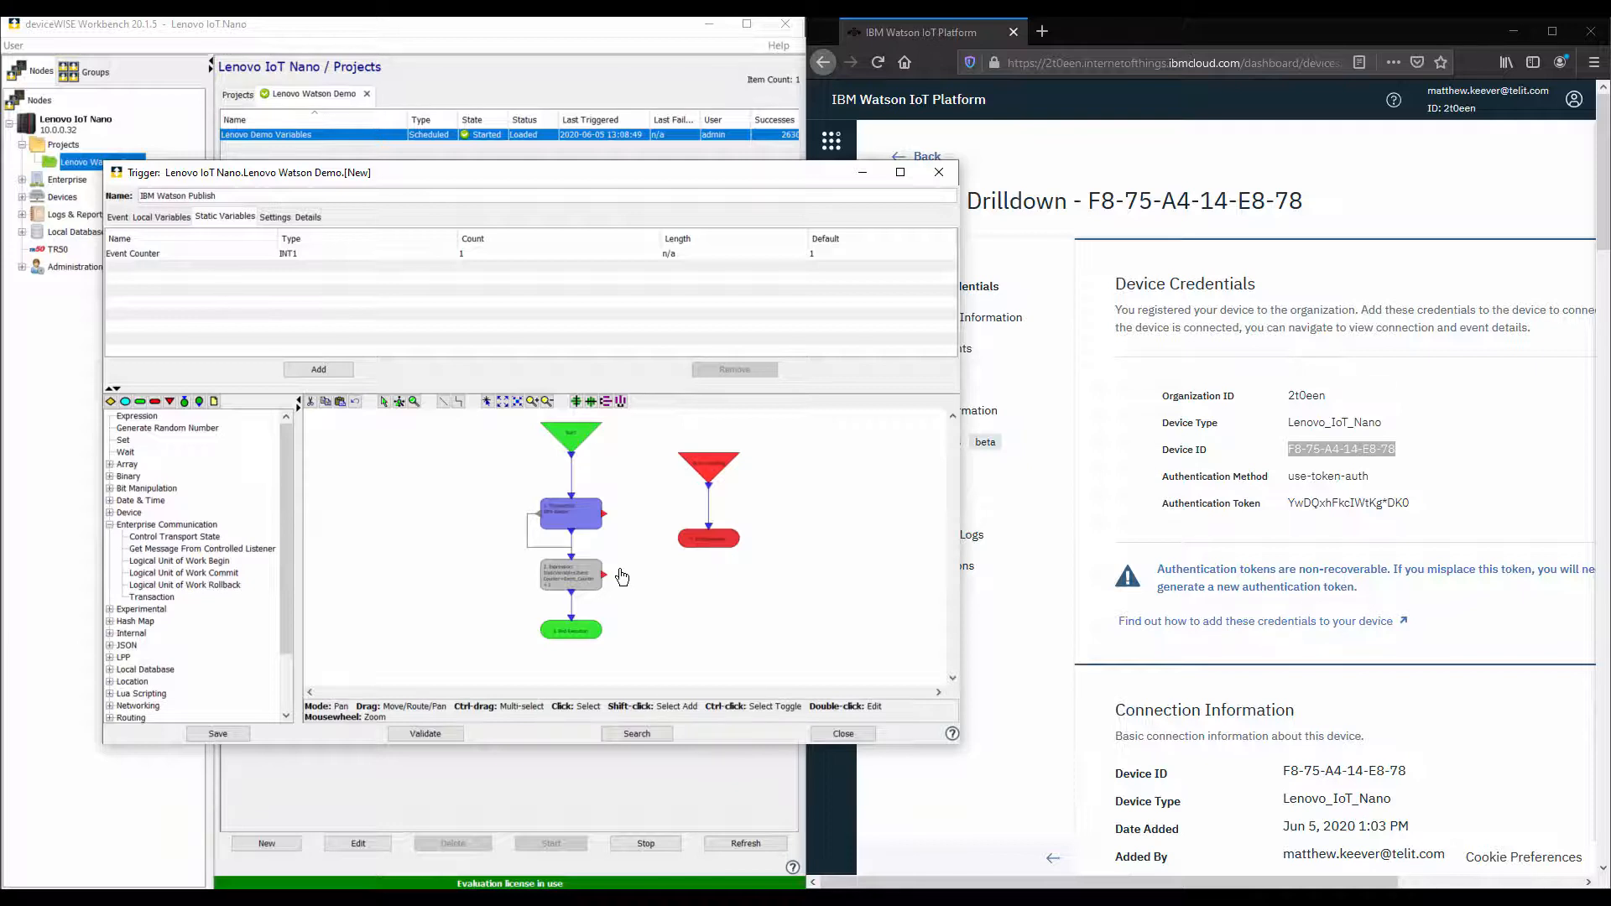
Save and start the IBM Watson Publish trigger, and refresh the trigger list to check its success and failure counts
click(219, 734)
click(587, 487)
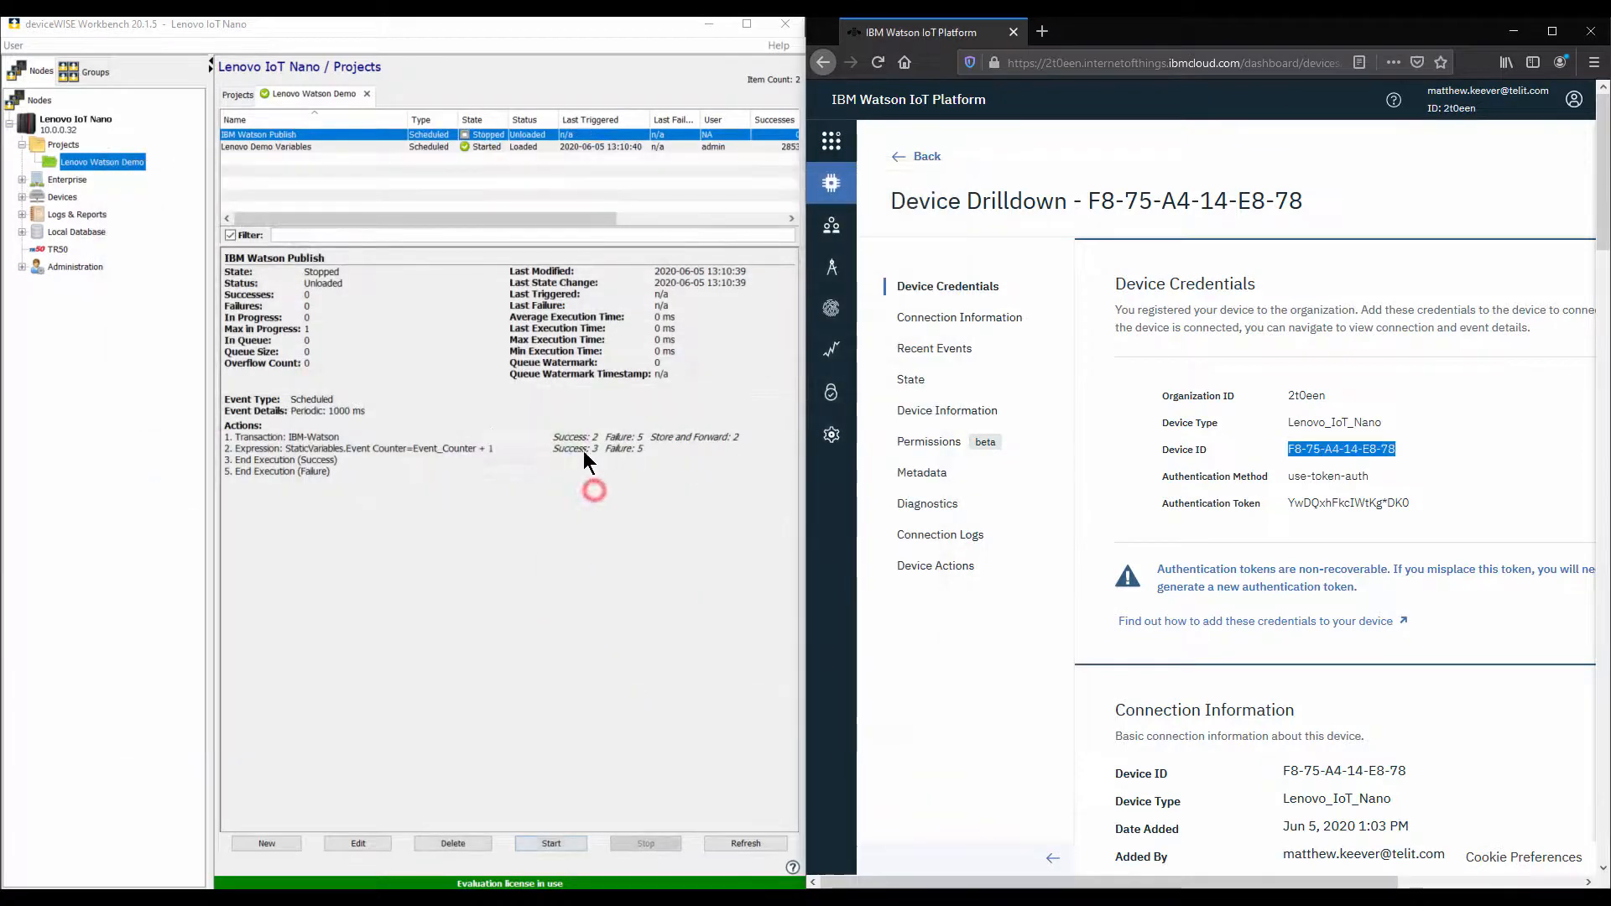
right_click(391, 131)
click(451, 240)
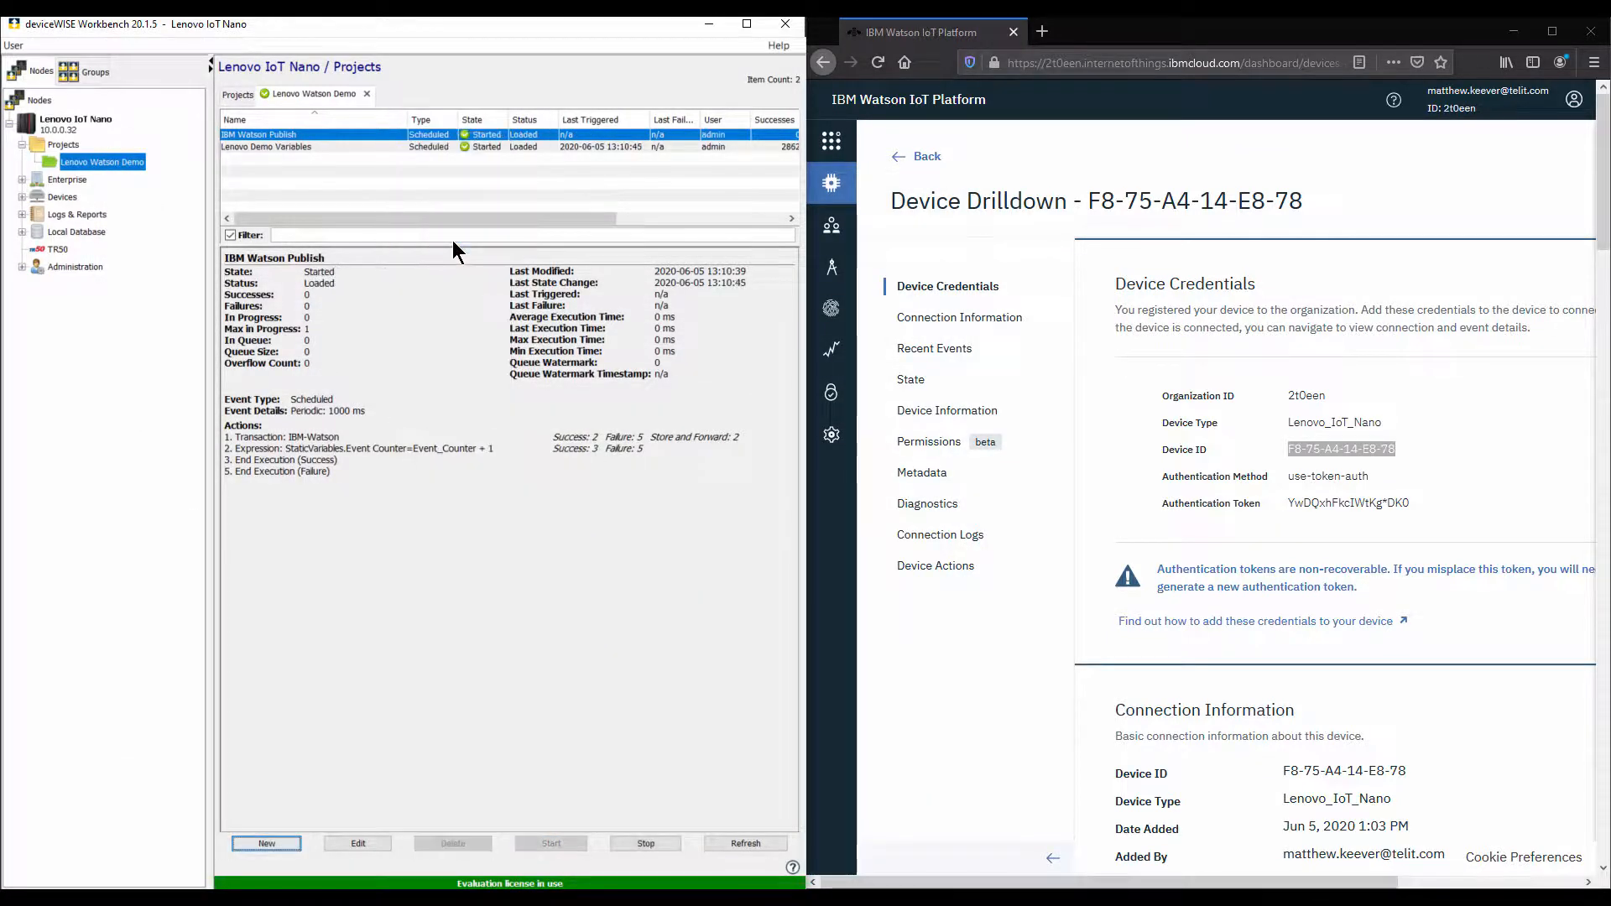
drag(450, 220, 540, 220)
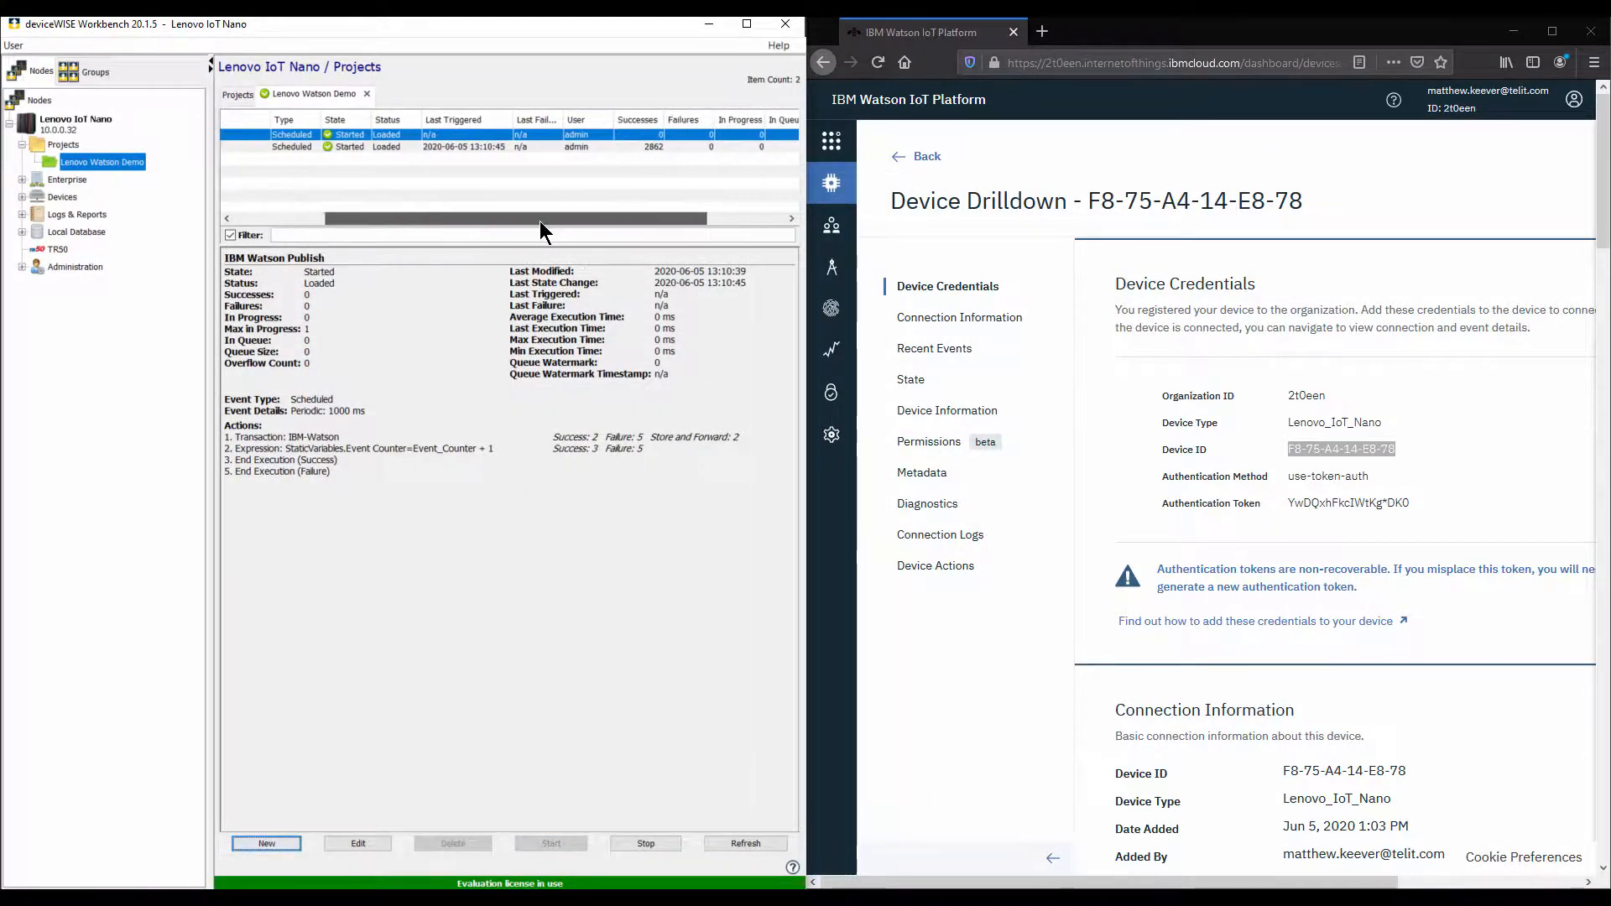
click(738, 844)
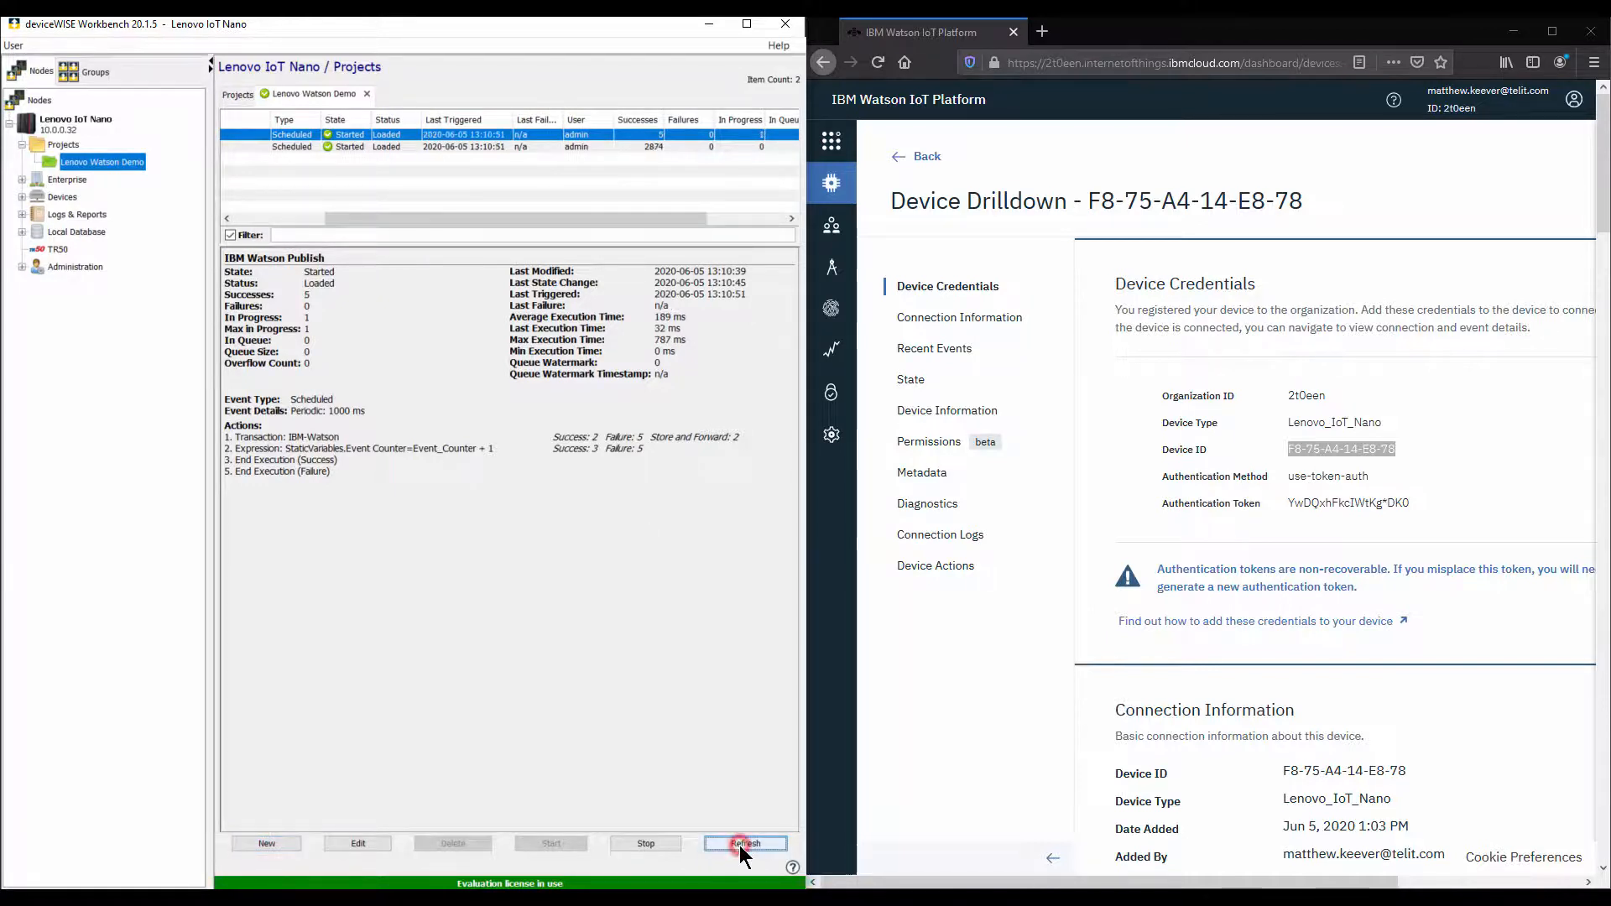
Switch to IBM Watson IoT Platform and inspect the payload of one of the Lenovo_IoT_Nano gateway's recent events in the device list
click(904, 187)
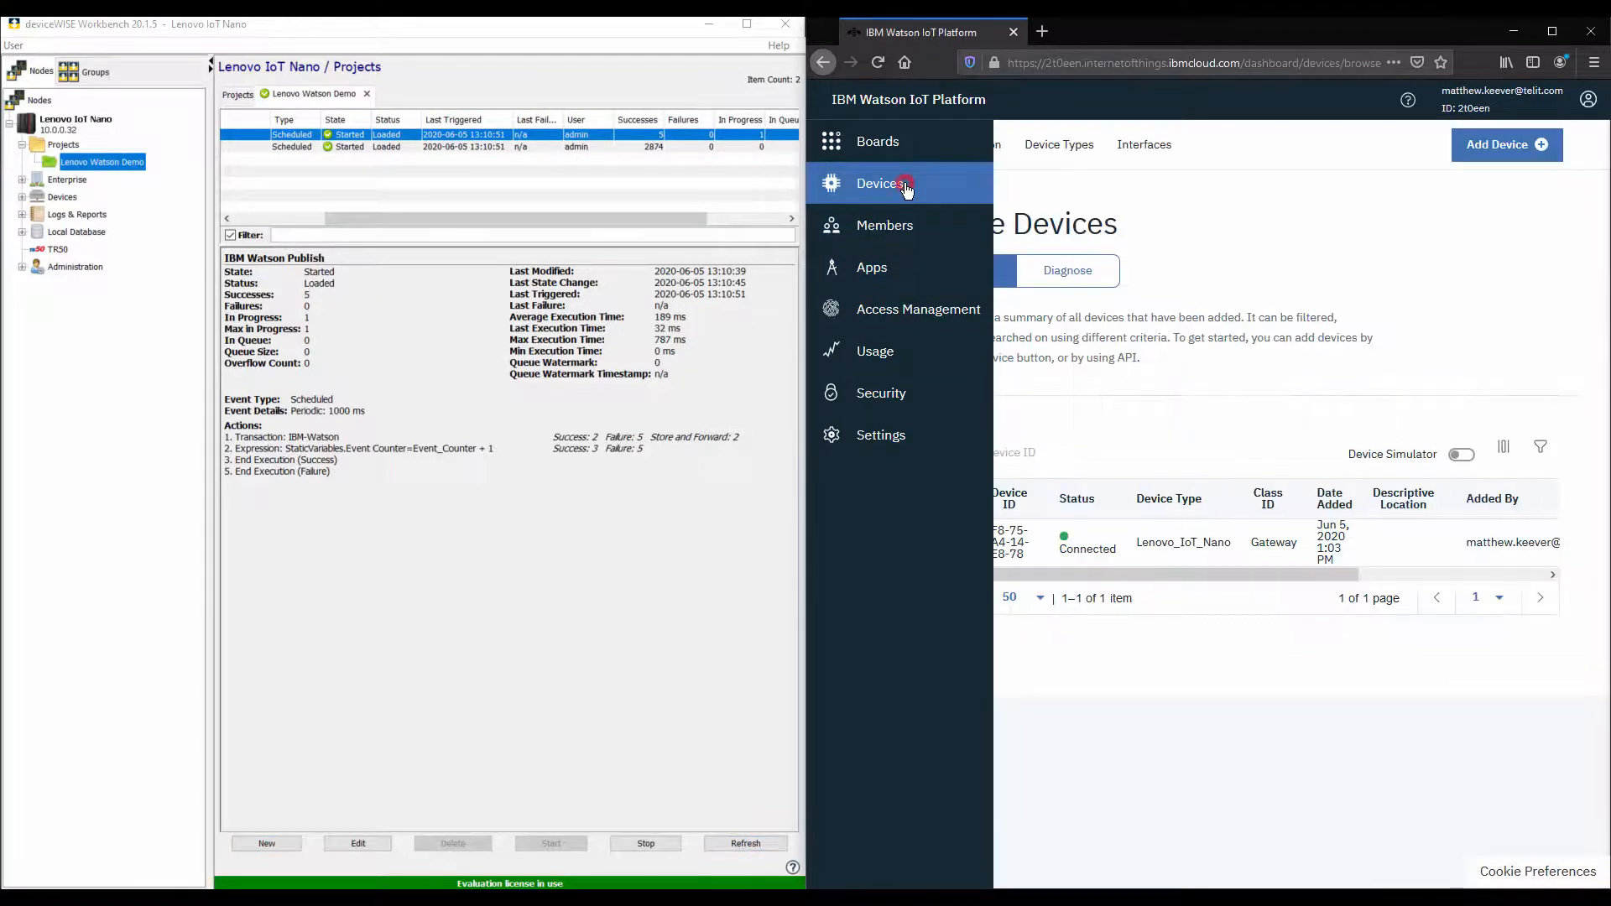
double_click(1155, 42)
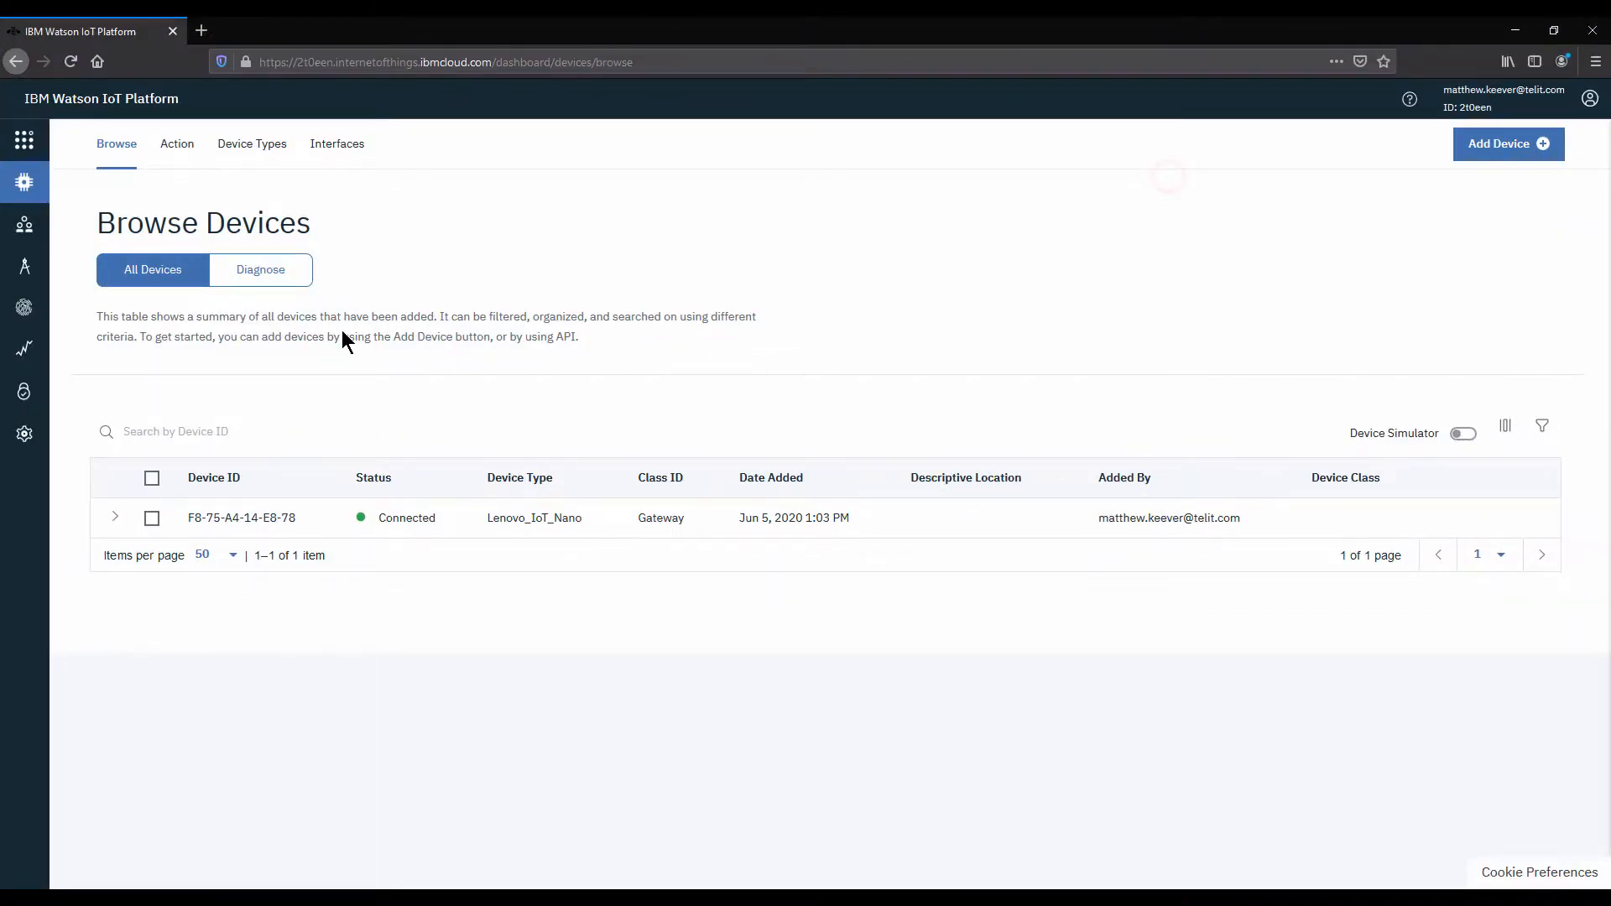
click(114, 518)
click(565, 567)
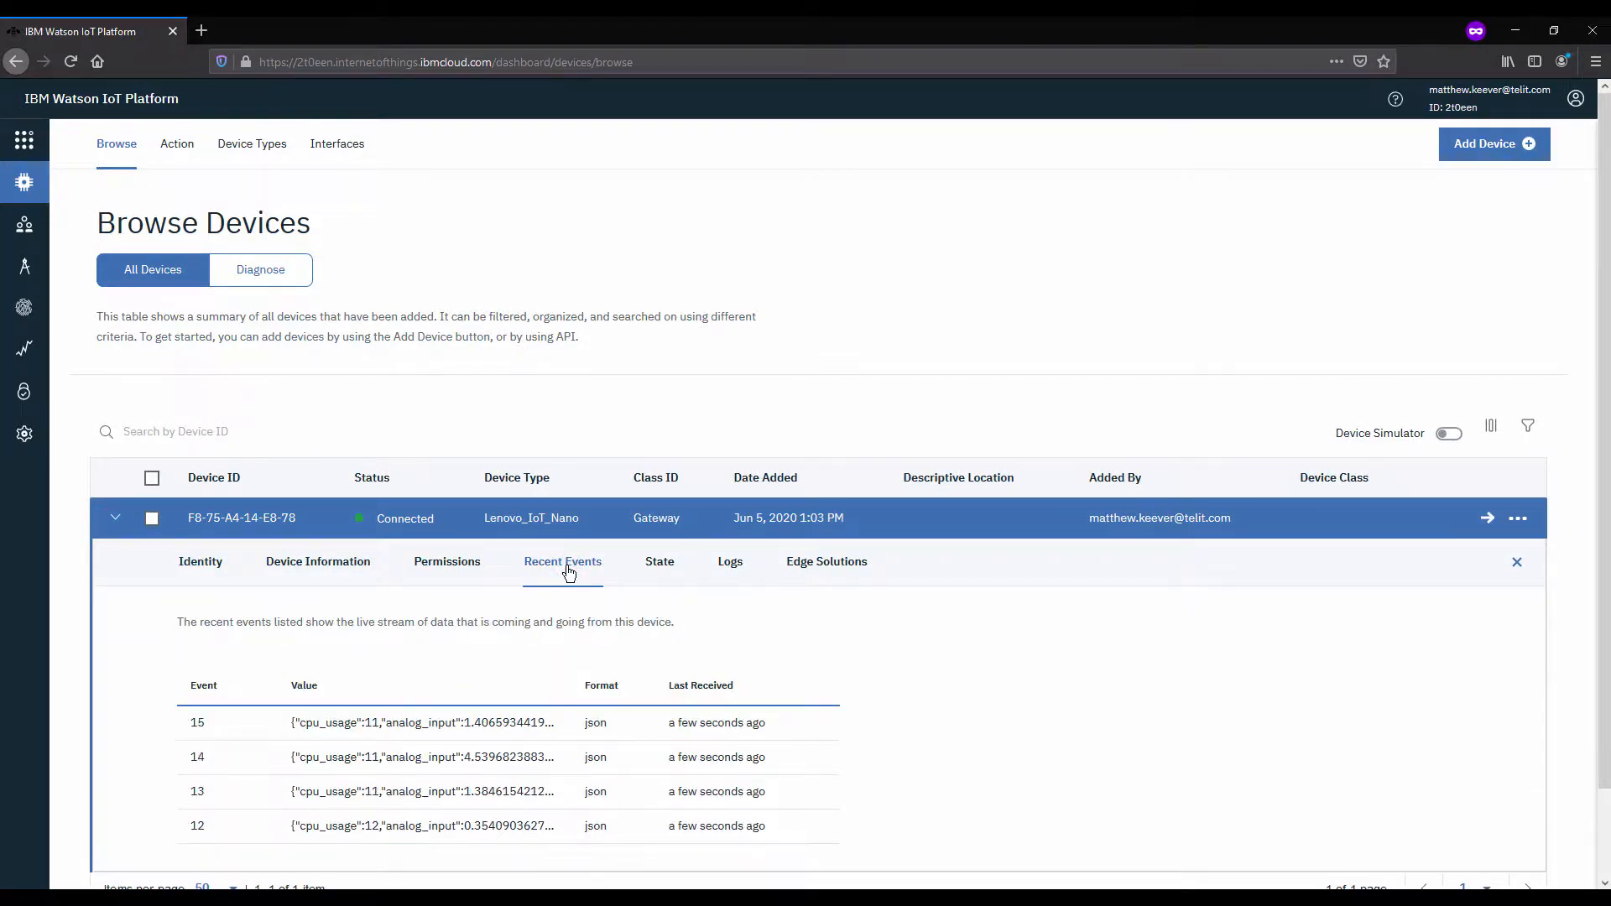
scroll(554, 575, down, 2)
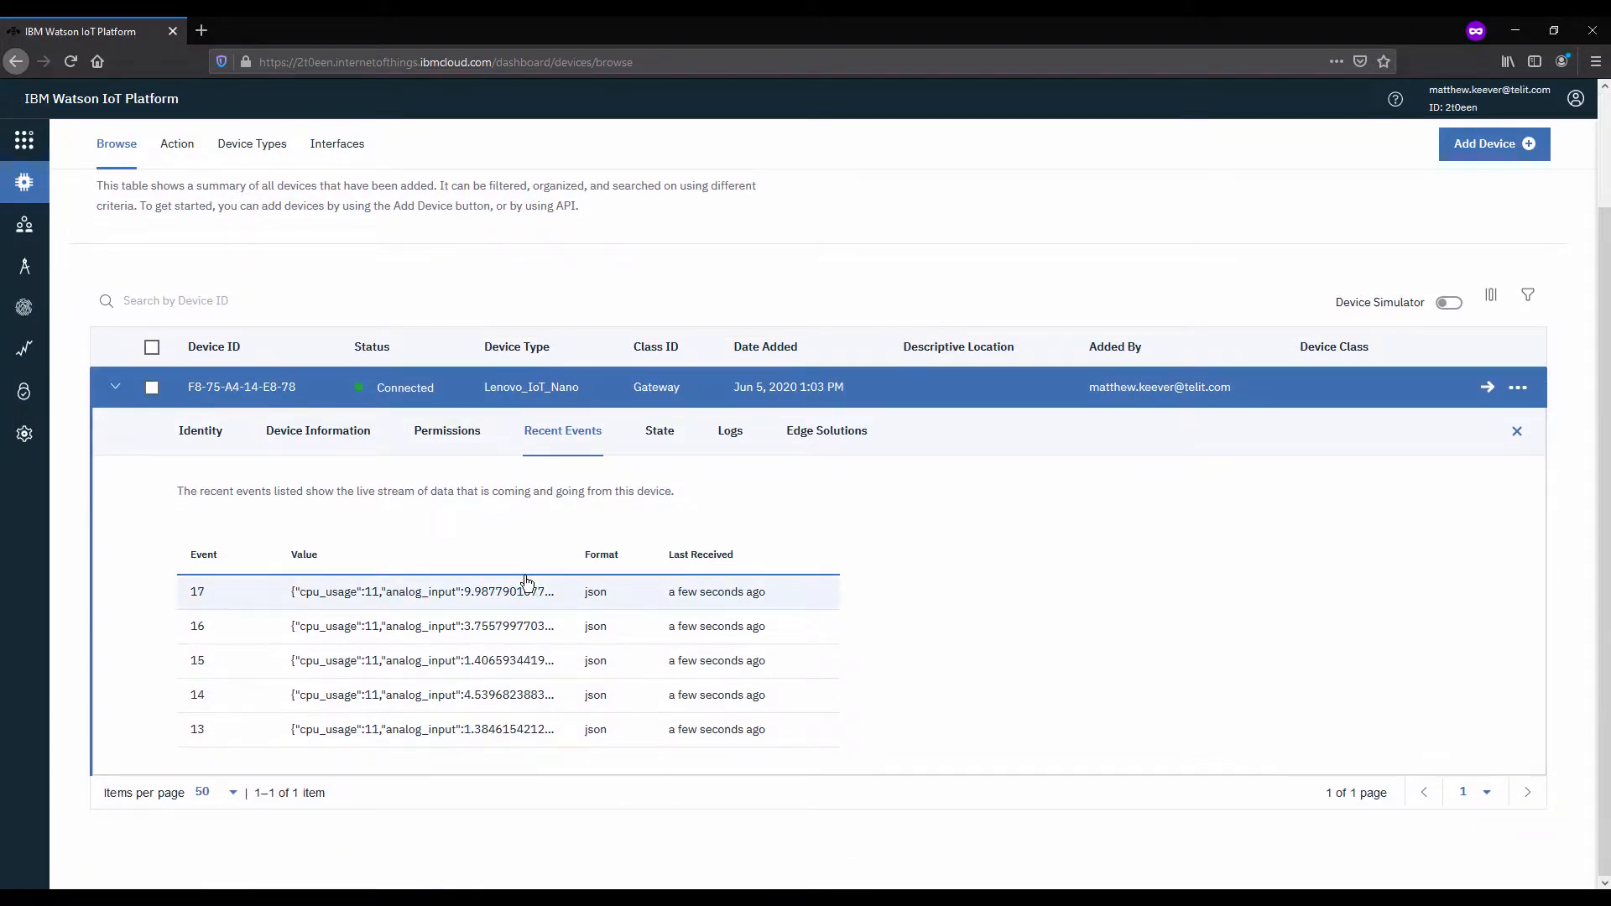
click(507, 594)
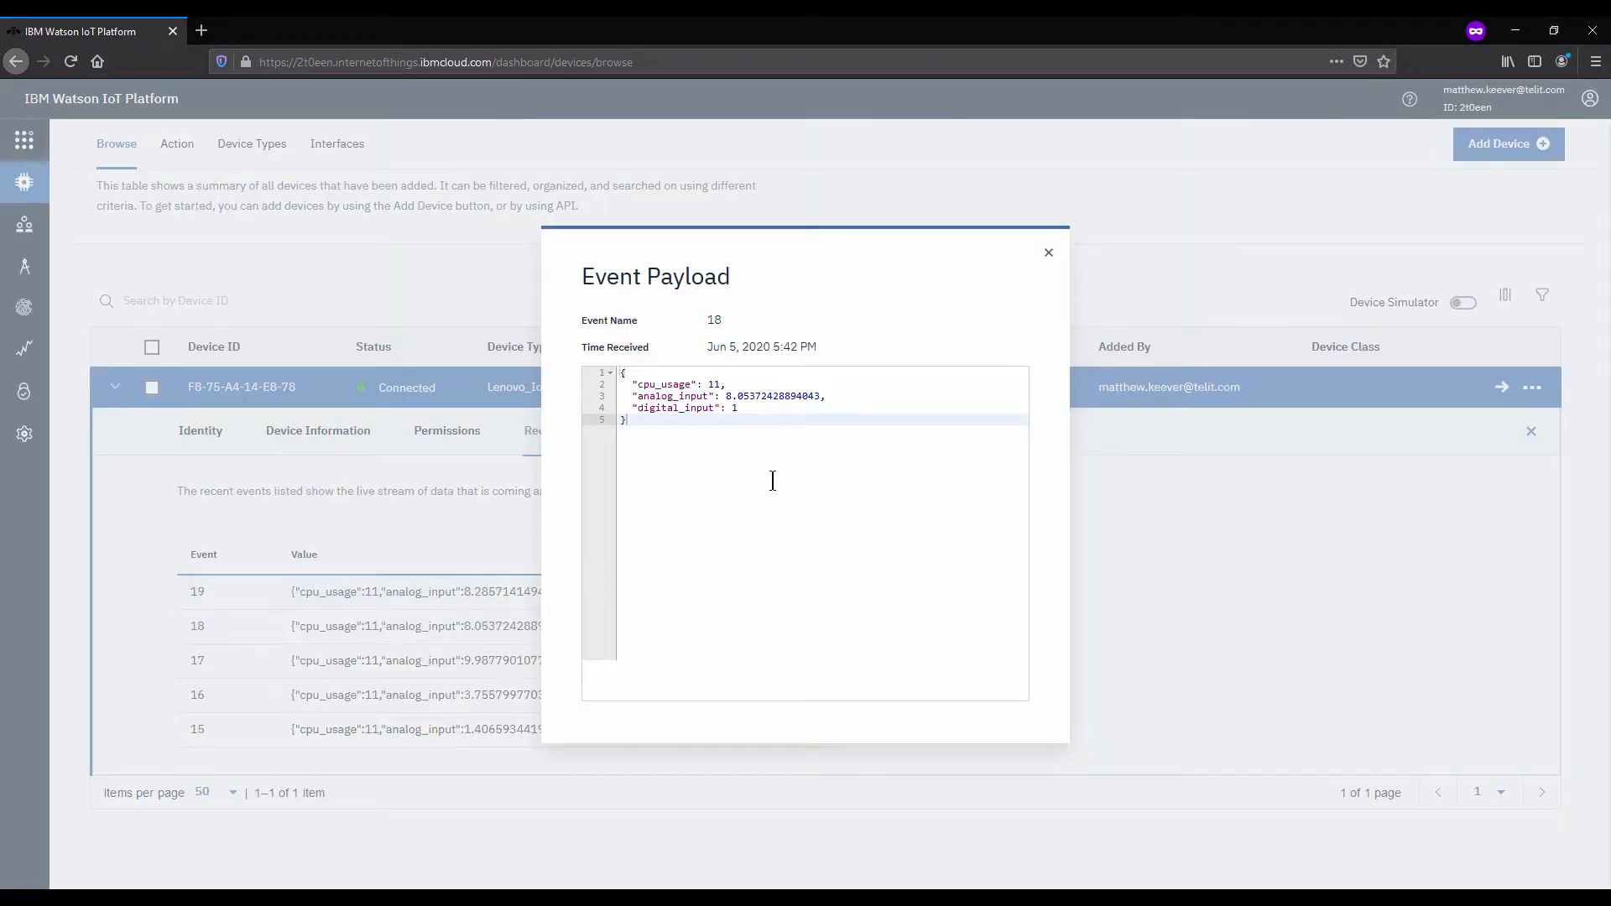